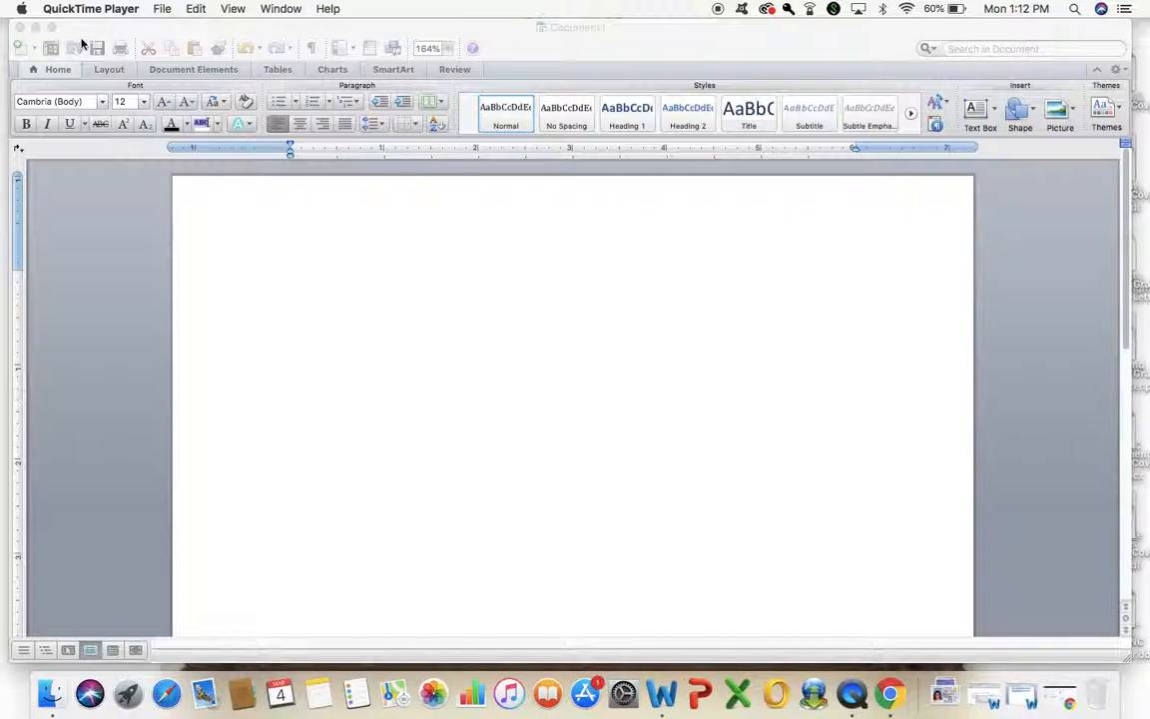
# - Bring the blank Word document window to the front, over QuickTime Player
pyautogui.click(51, 28)
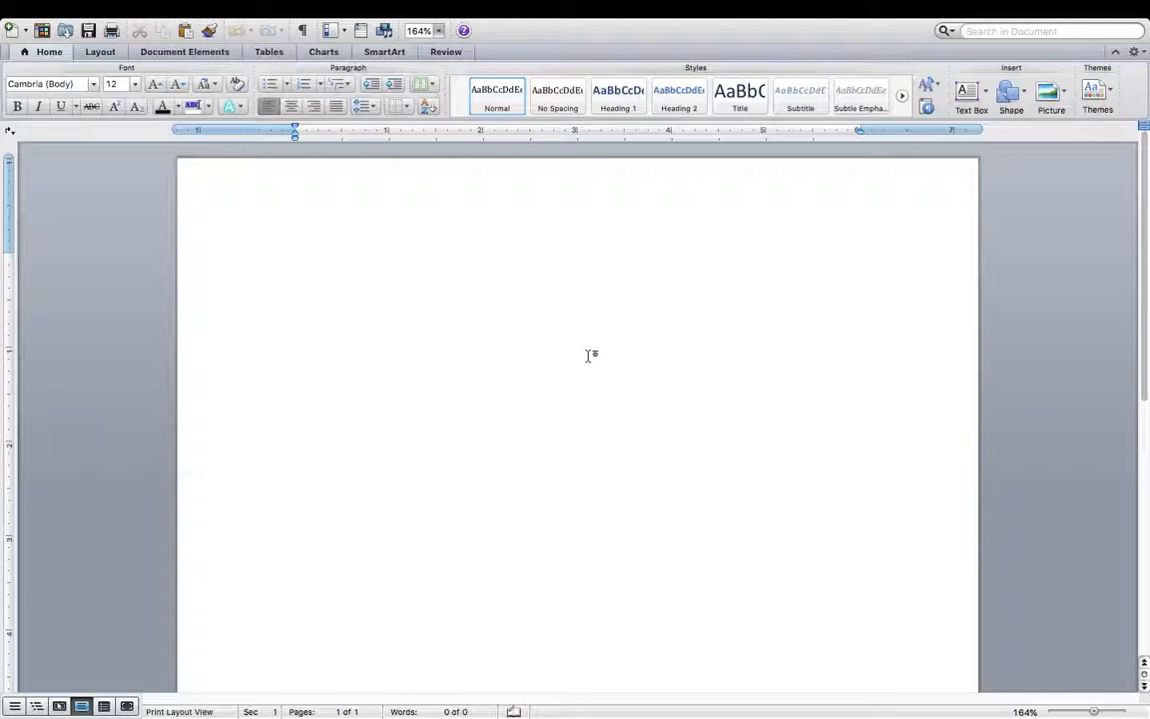
# - Add blank lines until the document runs onto a second page
pyautogui.press('Return')
pyautogui.scroll(-5, 577, 419)
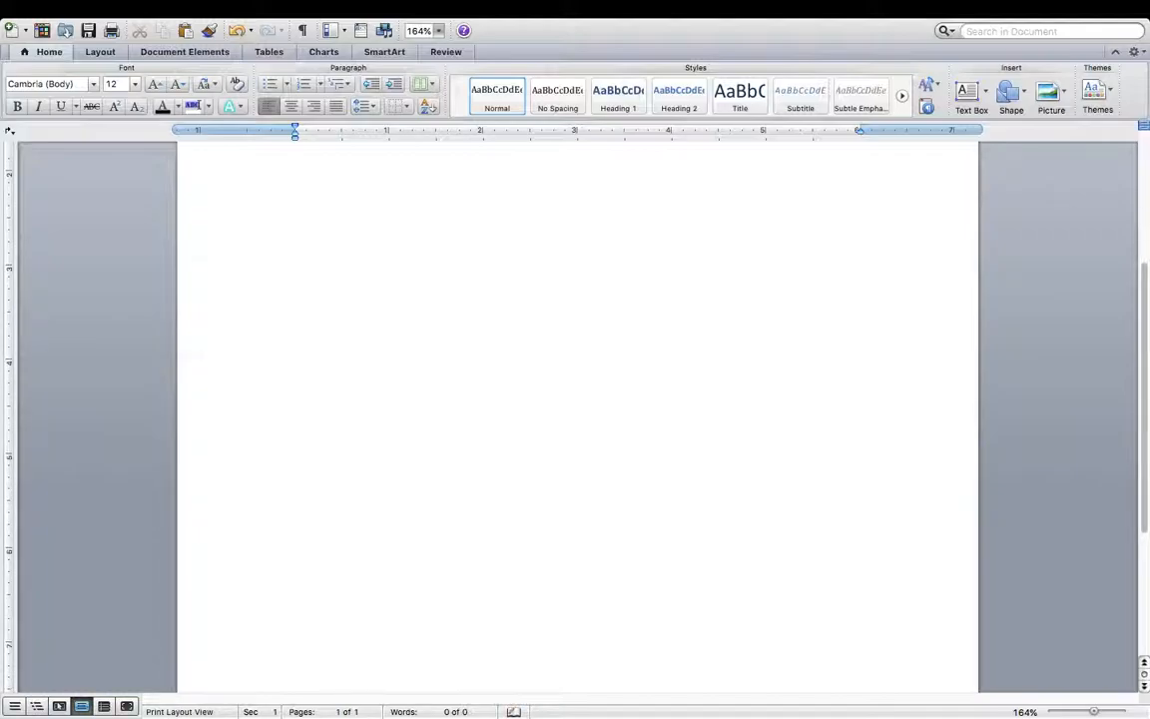
pyautogui.scroll(-4, 577, 419)
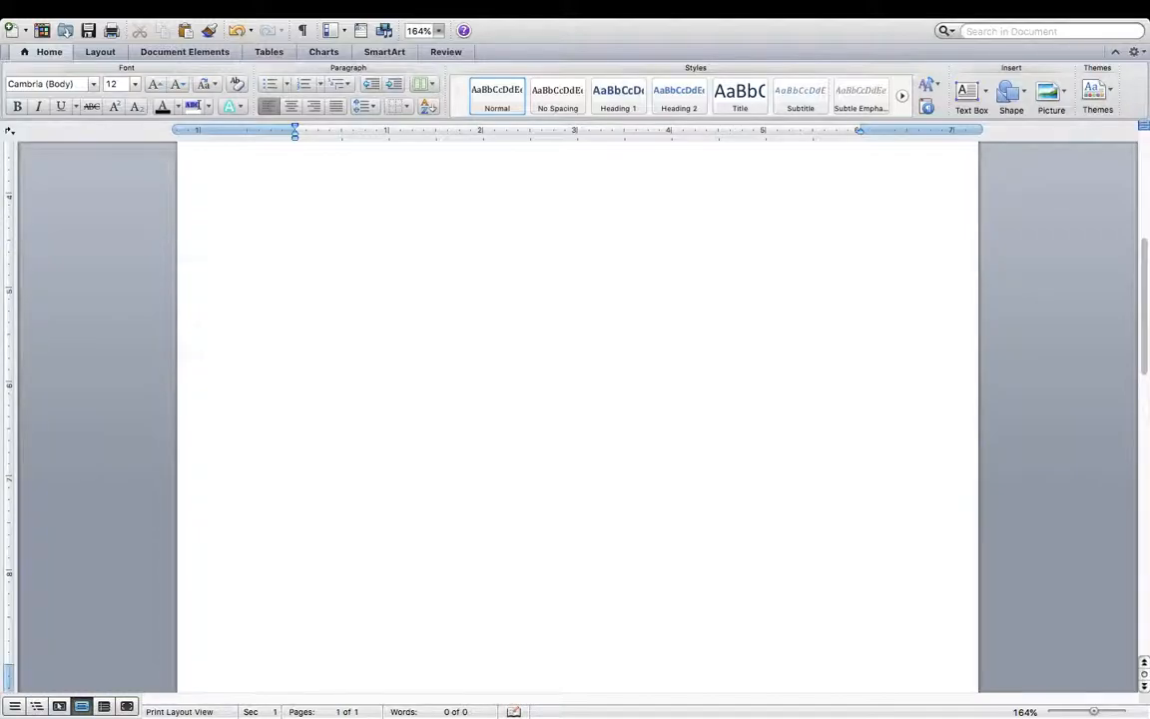
pyautogui.press('Return')
pyautogui.press('Return')
pyautogui.press('Return')
pyautogui.press('Return')
pyautogui.press('Return')
pyautogui.press('Return')
pyautogui.scroll(2, 526, 573)
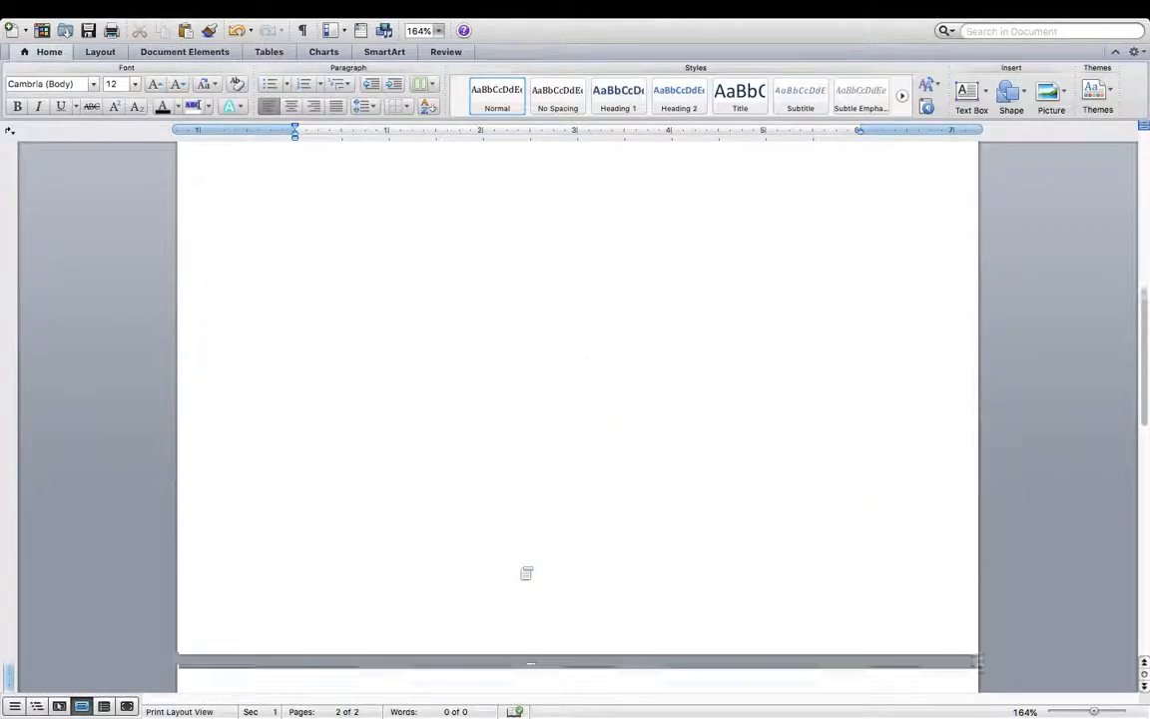
pyautogui.scroll(10, 526, 573)
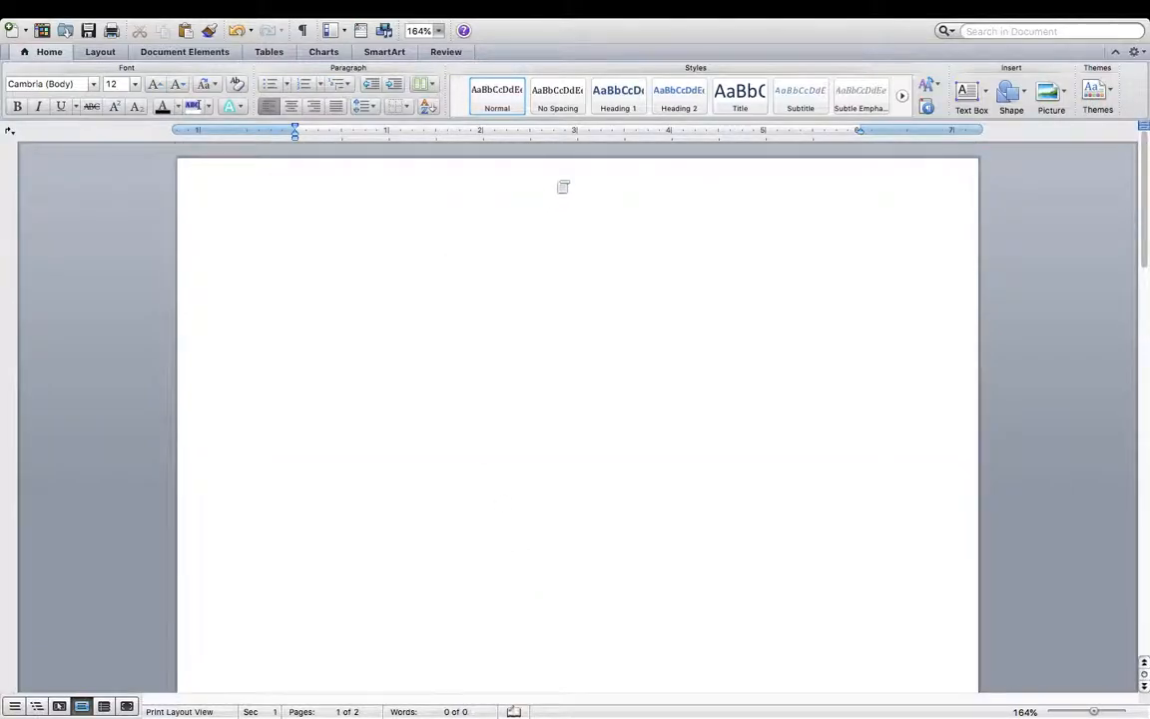
# - Open and close the page header twice and then the footer, returning to the body each time
pyautogui.doubleClick(561, 183)
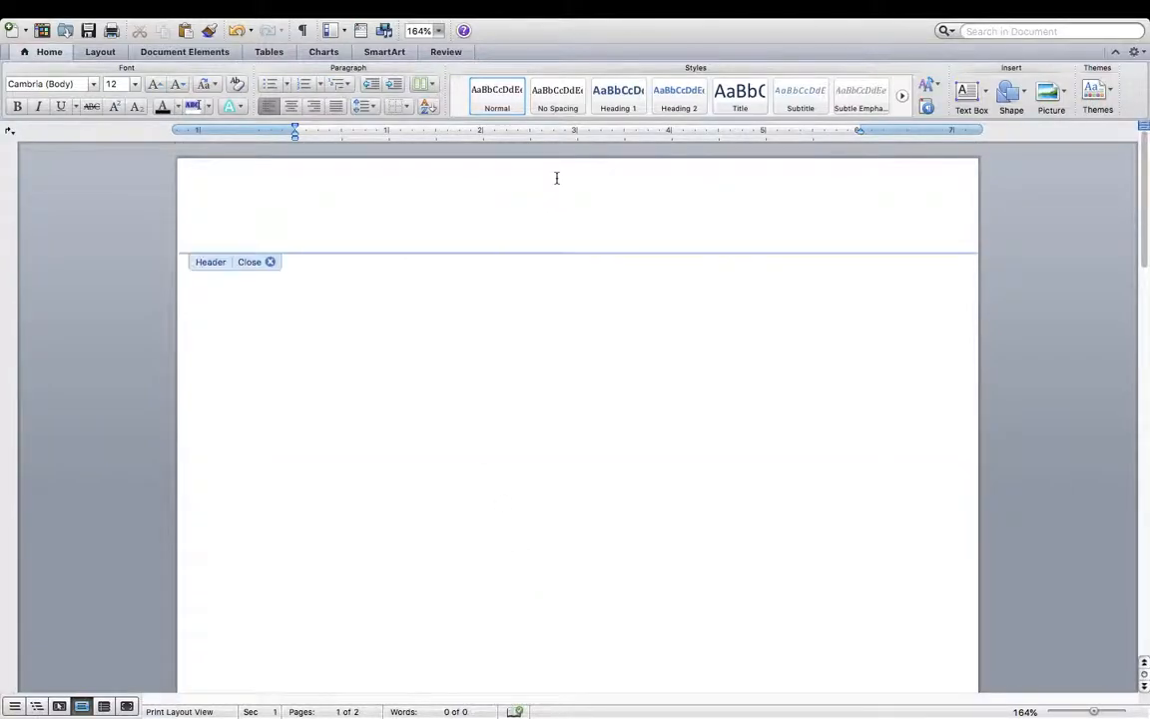
pyautogui.doubleClick(490, 347)
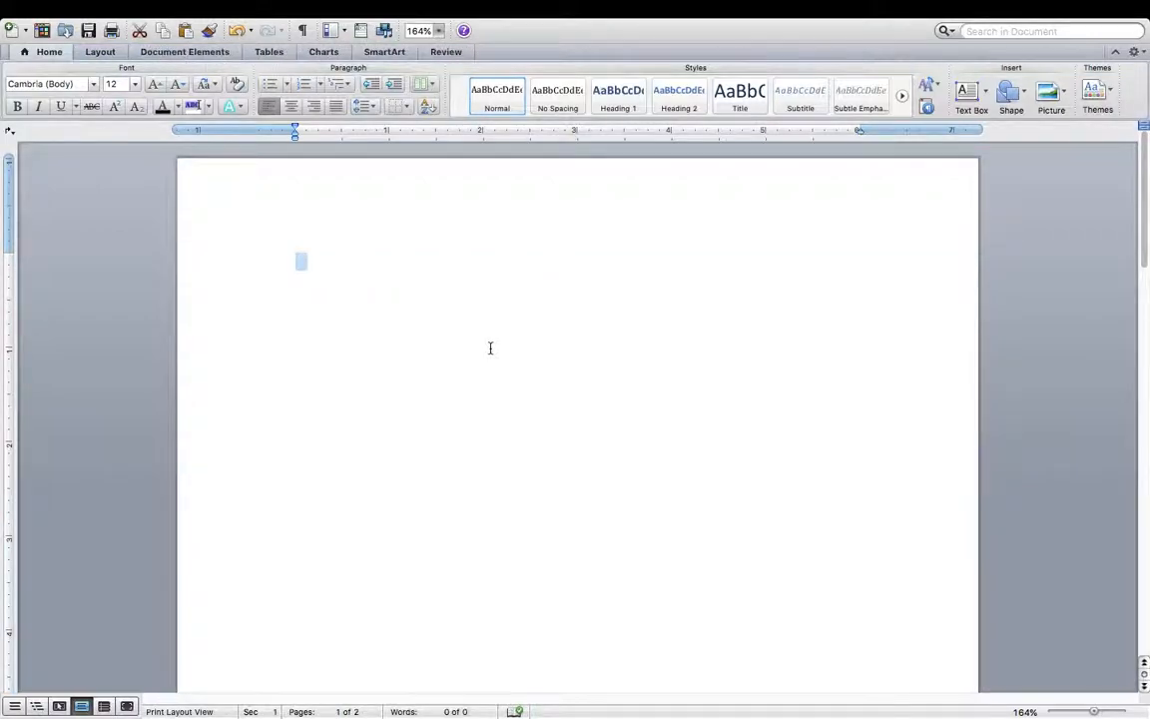
pyautogui.doubleClick(563, 197)
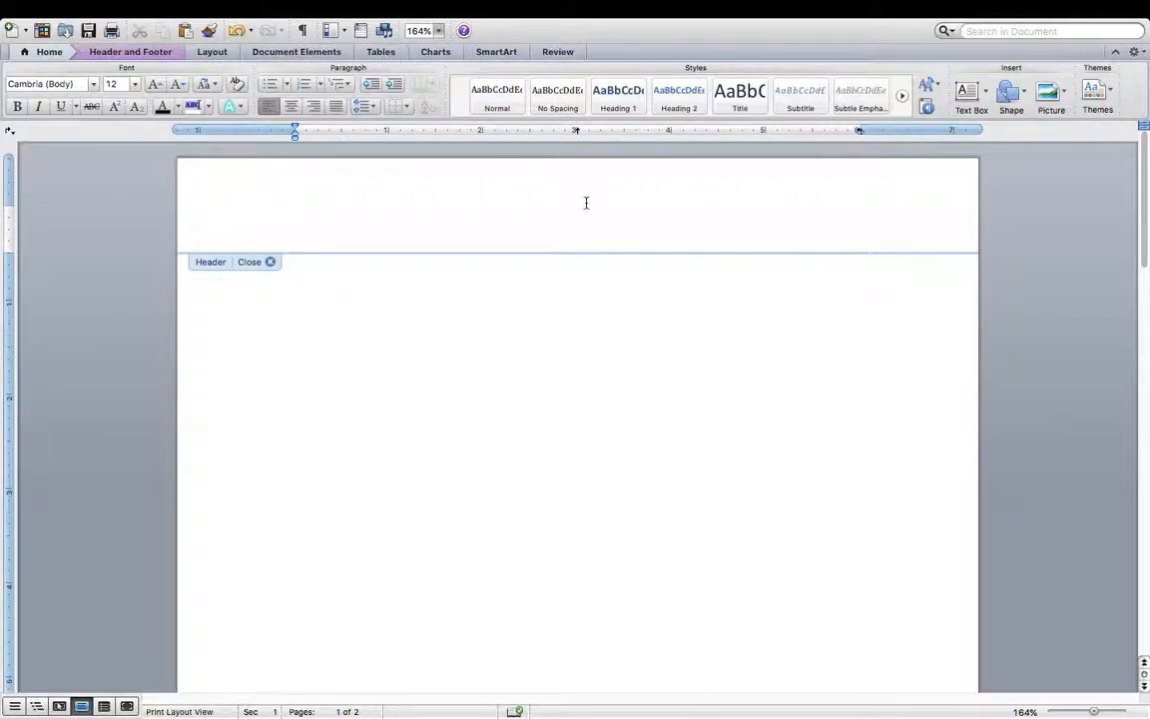
pyautogui.doubleClick(521, 354)
pyautogui.scroll(-10, 521, 354)
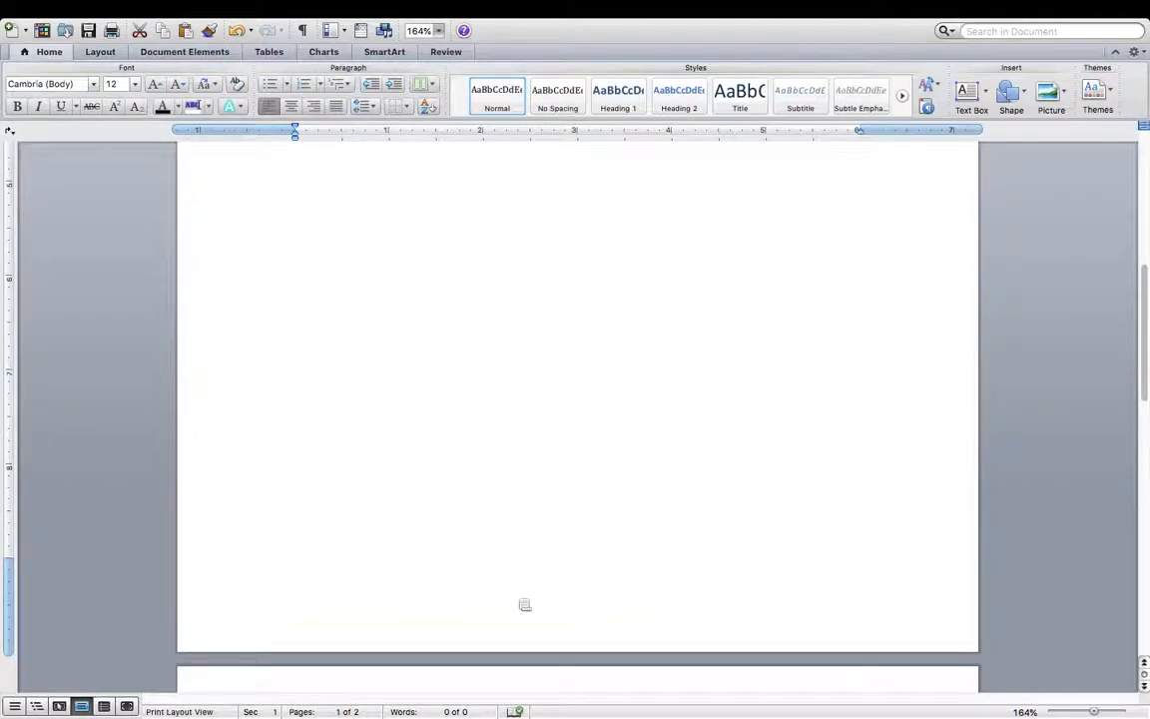
pyautogui.doubleClick(522, 605)
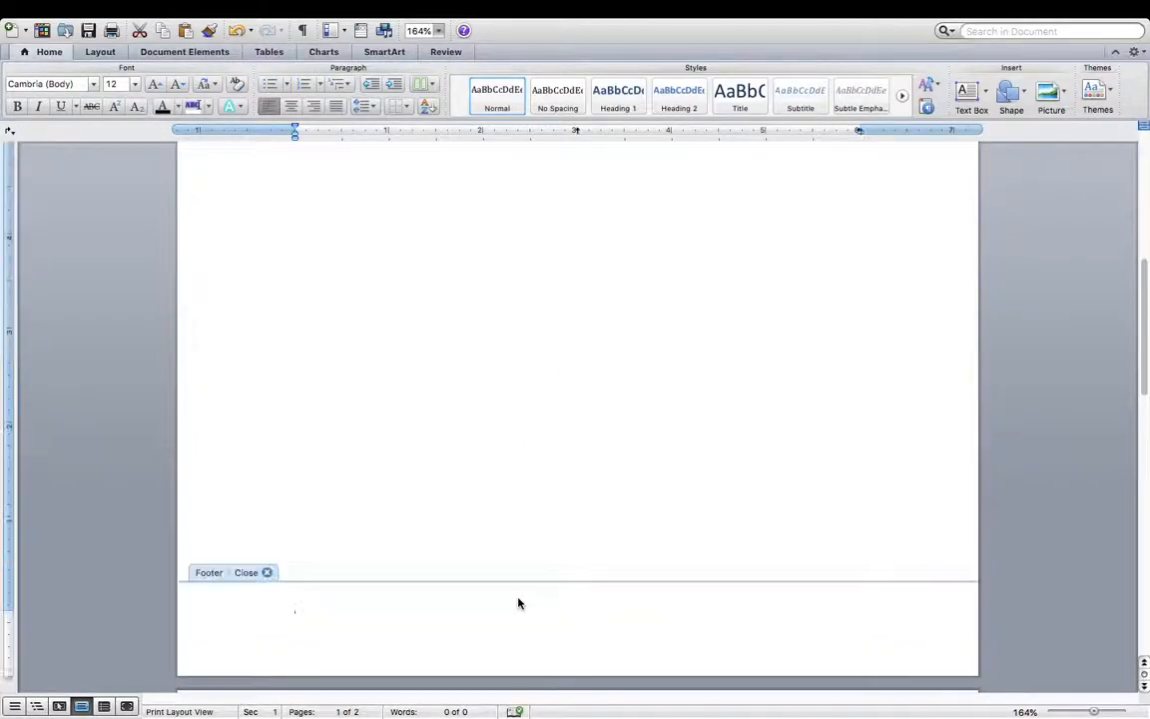
pyautogui.doubleClick(598, 402)
pyautogui.scroll(2, 597, 403)
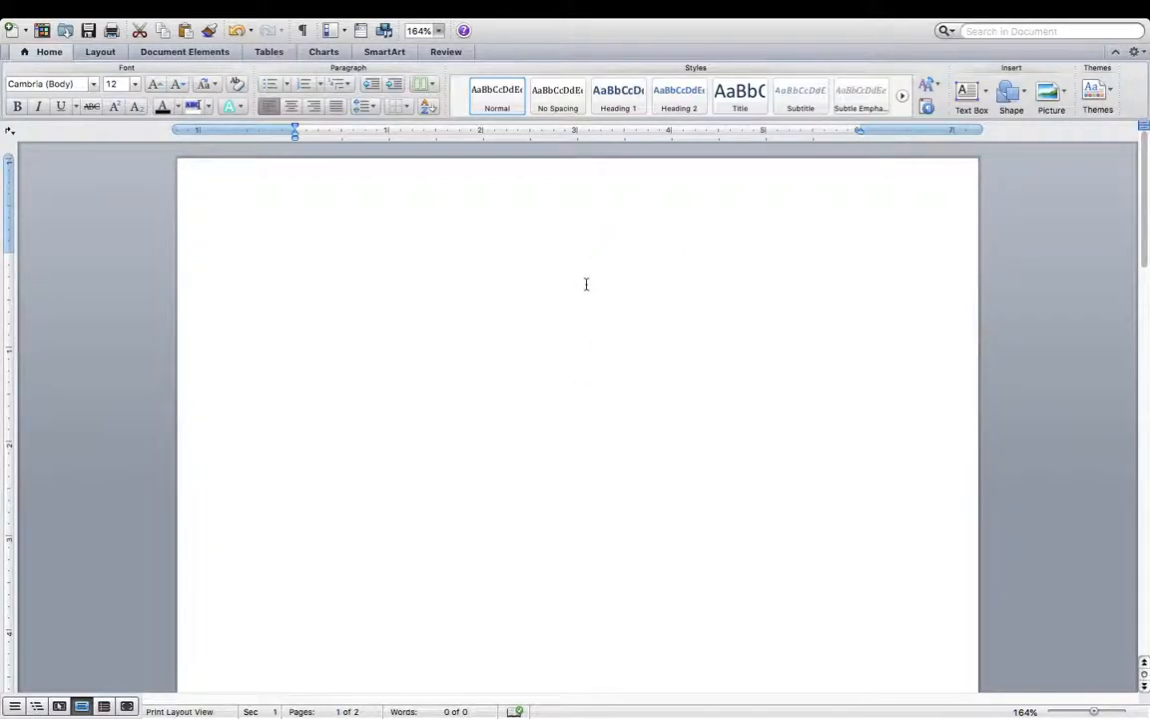
pyautogui.scroll(-5, 585, 282)
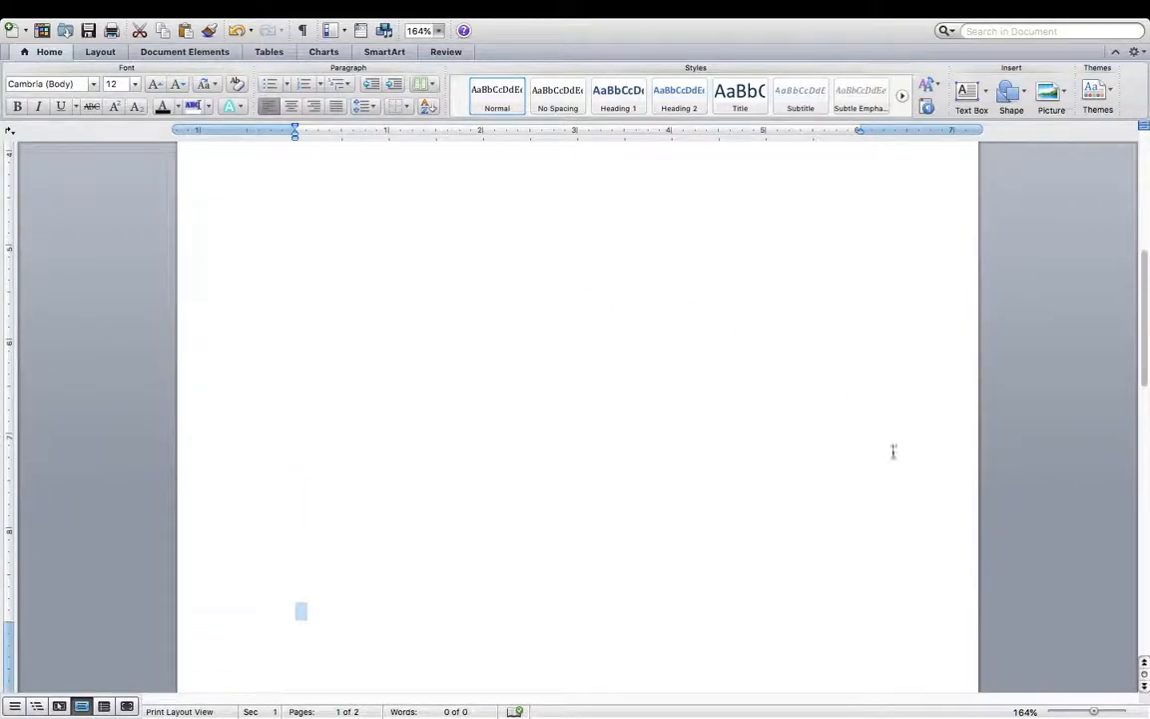
pyautogui.click(1093, 712)
pyautogui.scroll(-2, 833, 571)
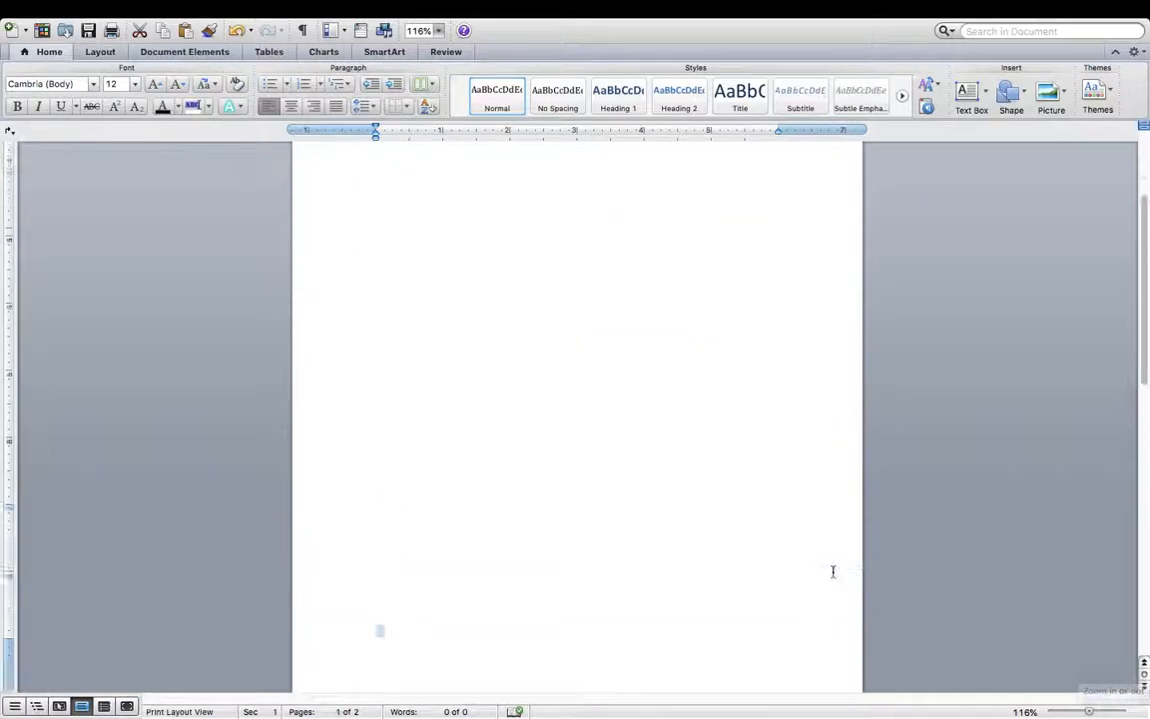
pyautogui.moveTo(1093, 714)
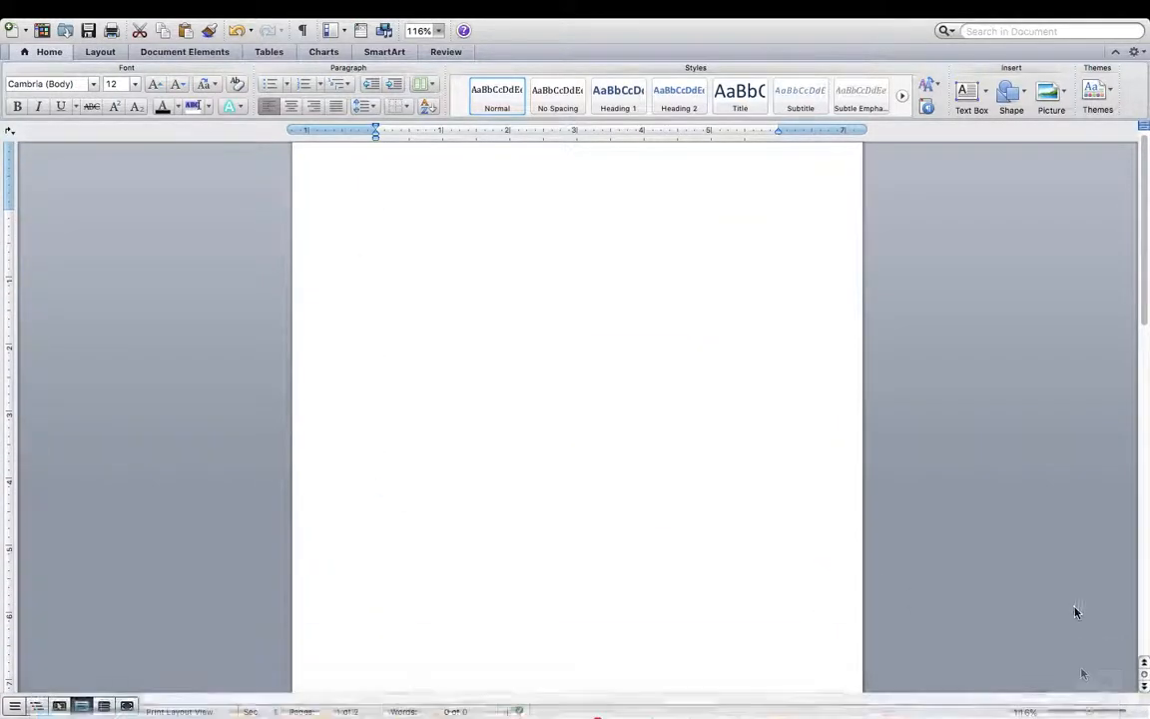
pyautogui.click(1086, 713)
pyautogui.moveTo(1086, 713); pyautogui.dragTo(1085, 713)
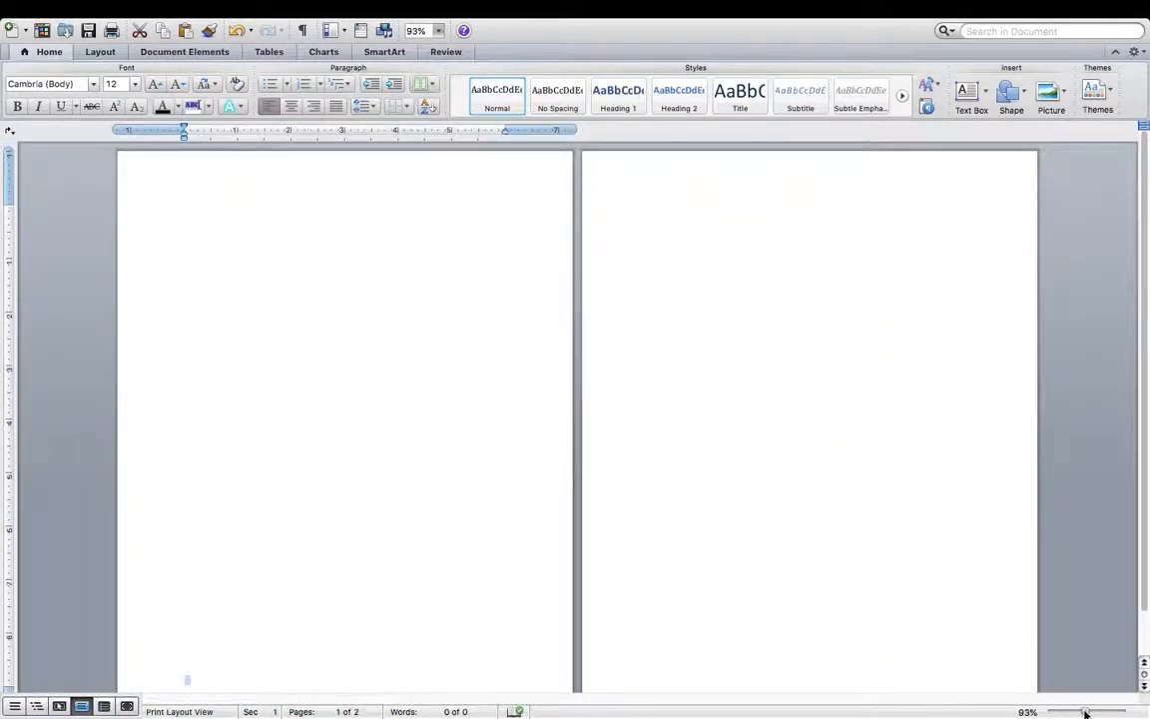
pyautogui.scroll(-1, 819, 463)
pyautogui.scroll(1, 819, 461)
pyautogui.doubleClick(372, 165)
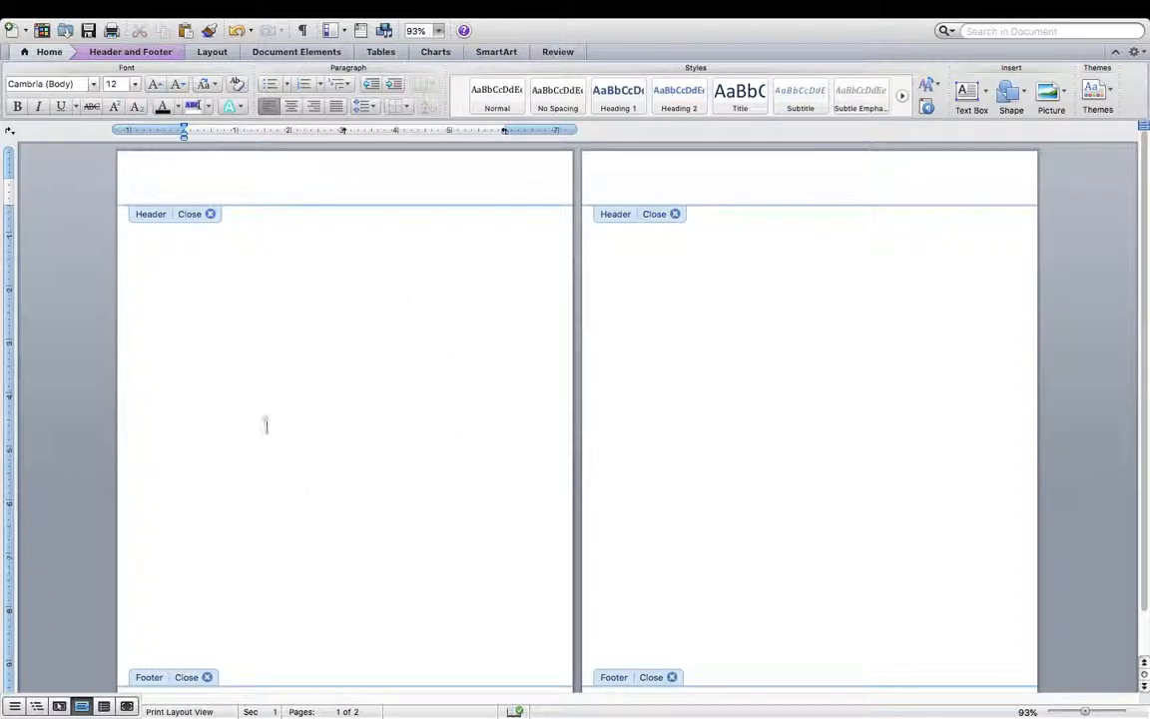
pyautogui.scroll(-1, 396, 574)
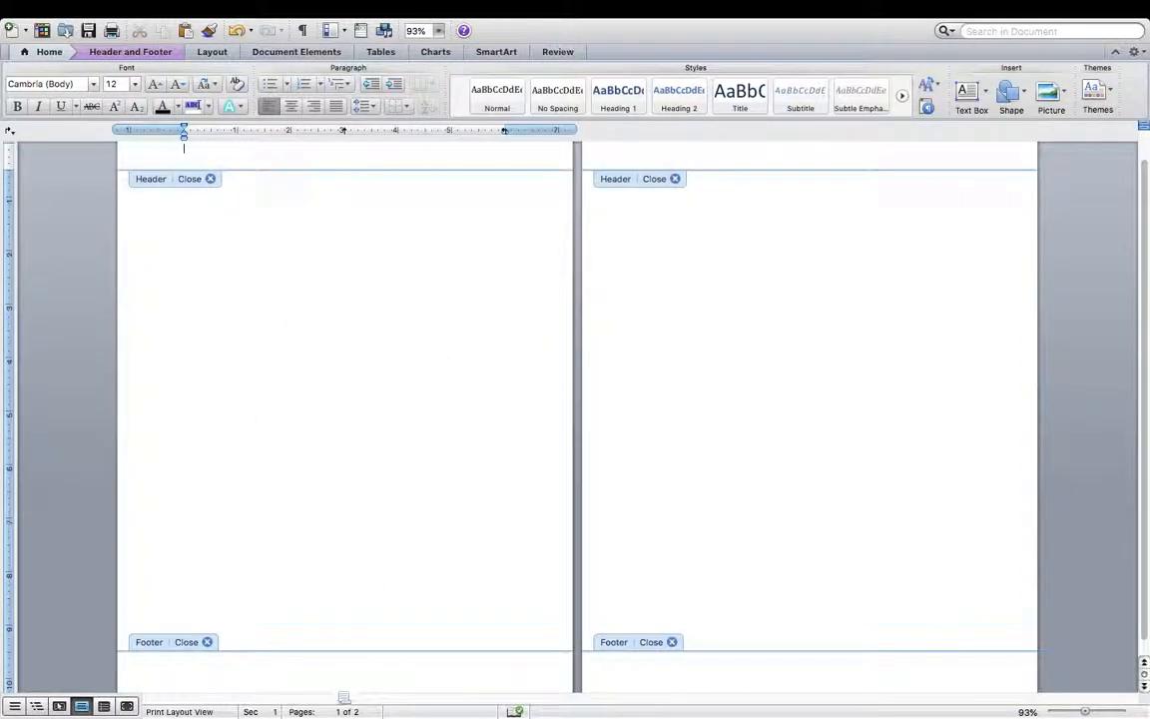
pyautogui.scroll(1, 396, 528)
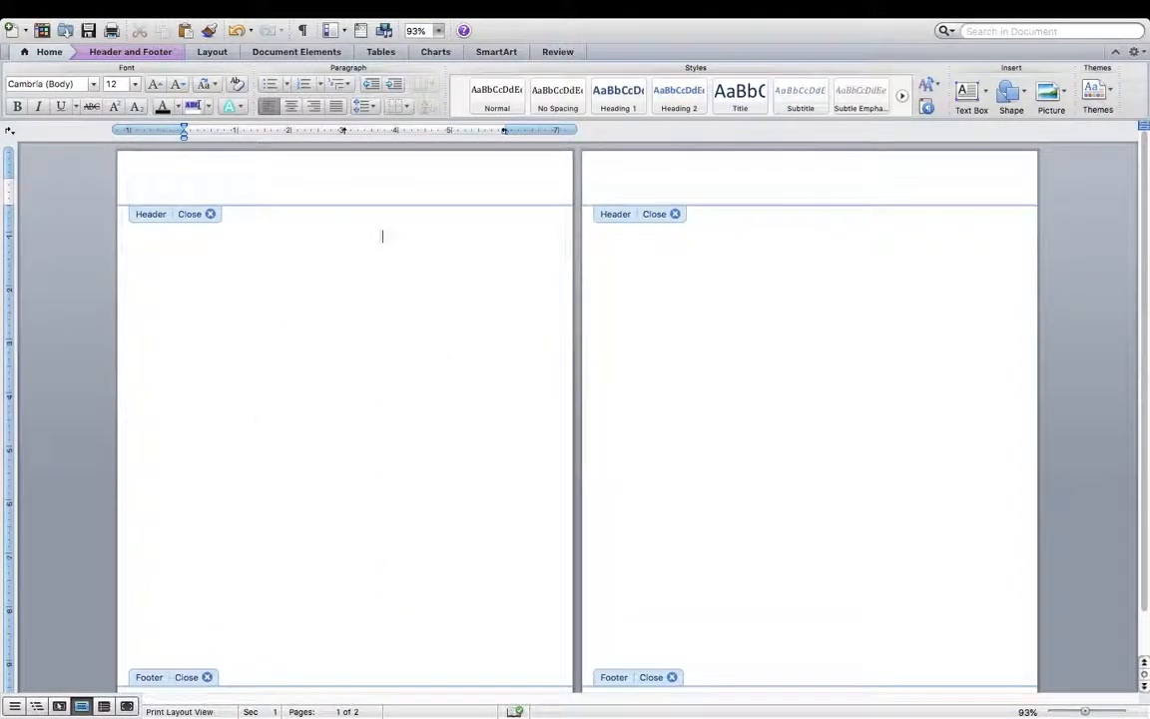
pyautogui.scroll(-2, 339, 479)
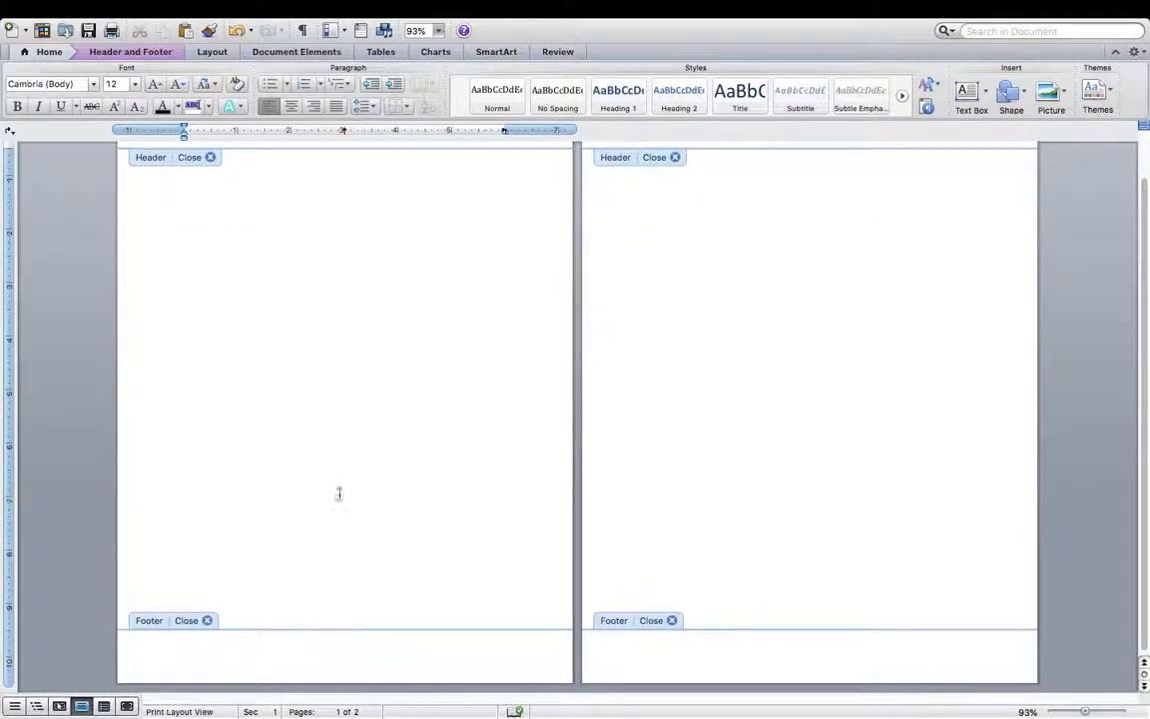
pyautogui.scroll(2, 341, 469)
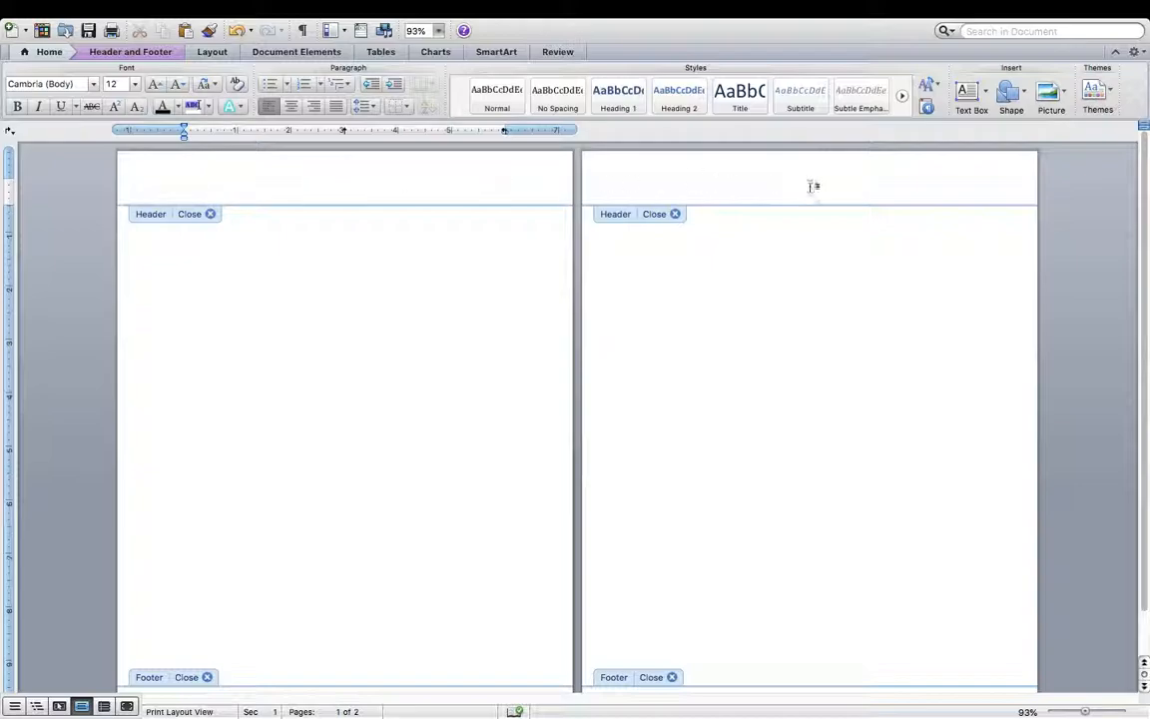
pyautogui.scroll(-1, 411, 472)
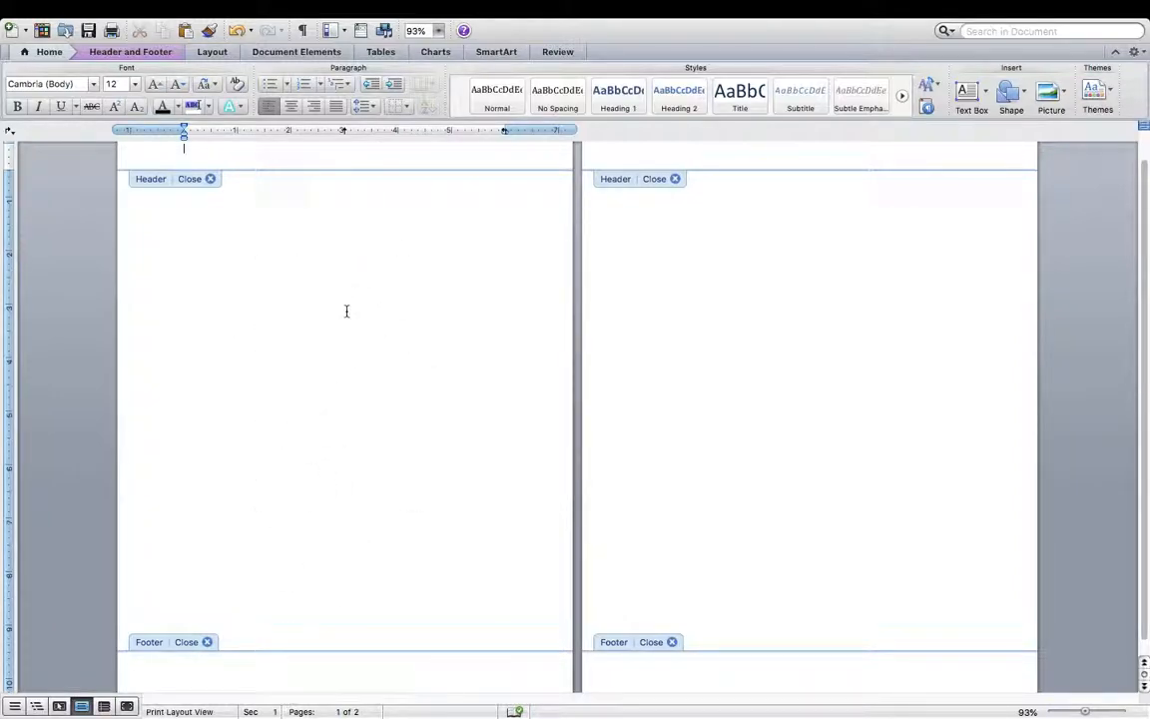
pyautogui.scroll(1, 346, 311)
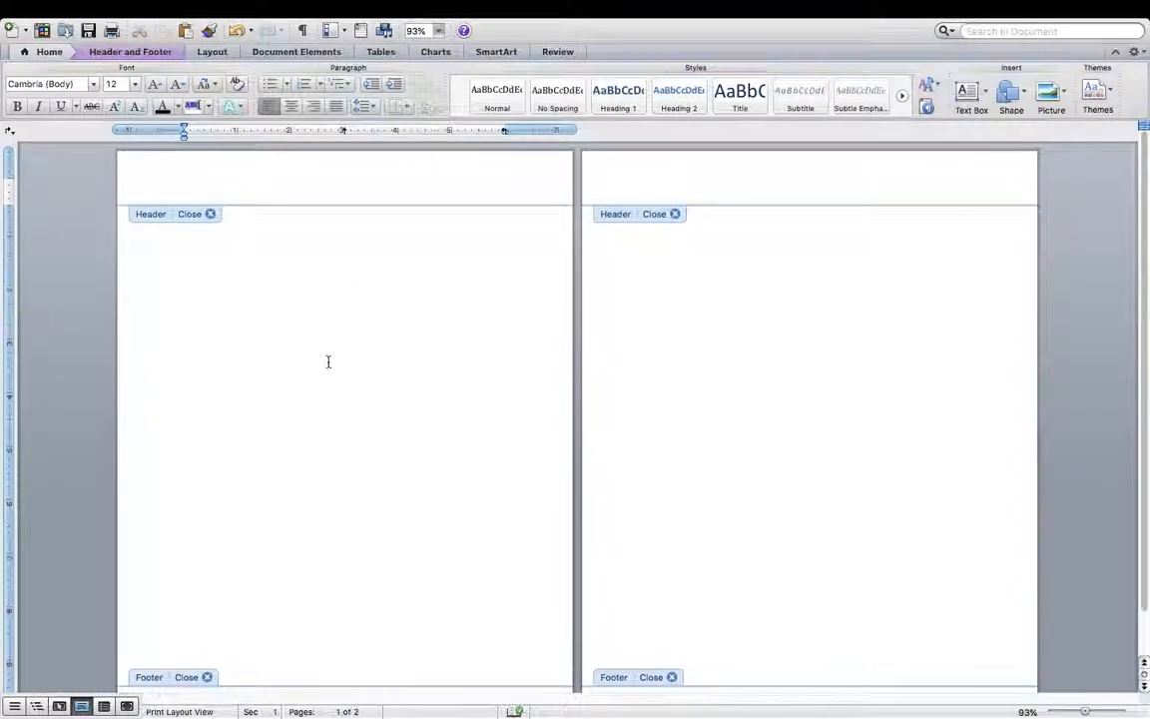
pyautogui.scroll(-1, 327, 361)
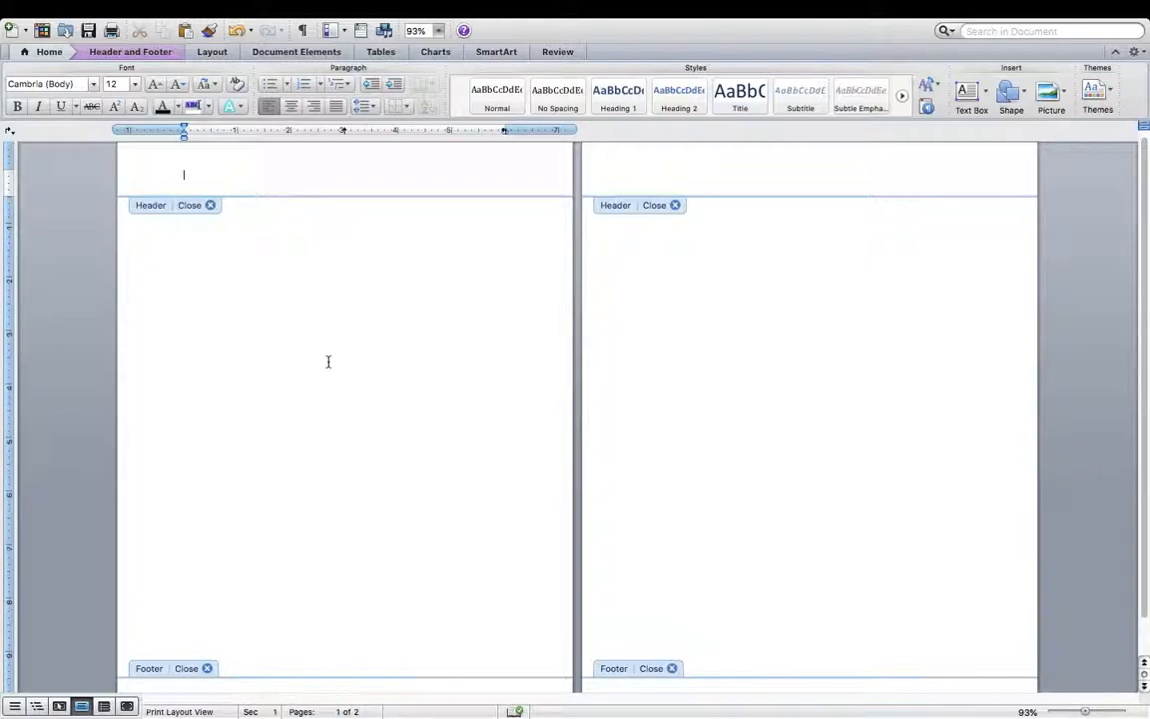
pyautogui.doubleClick(436, 432)
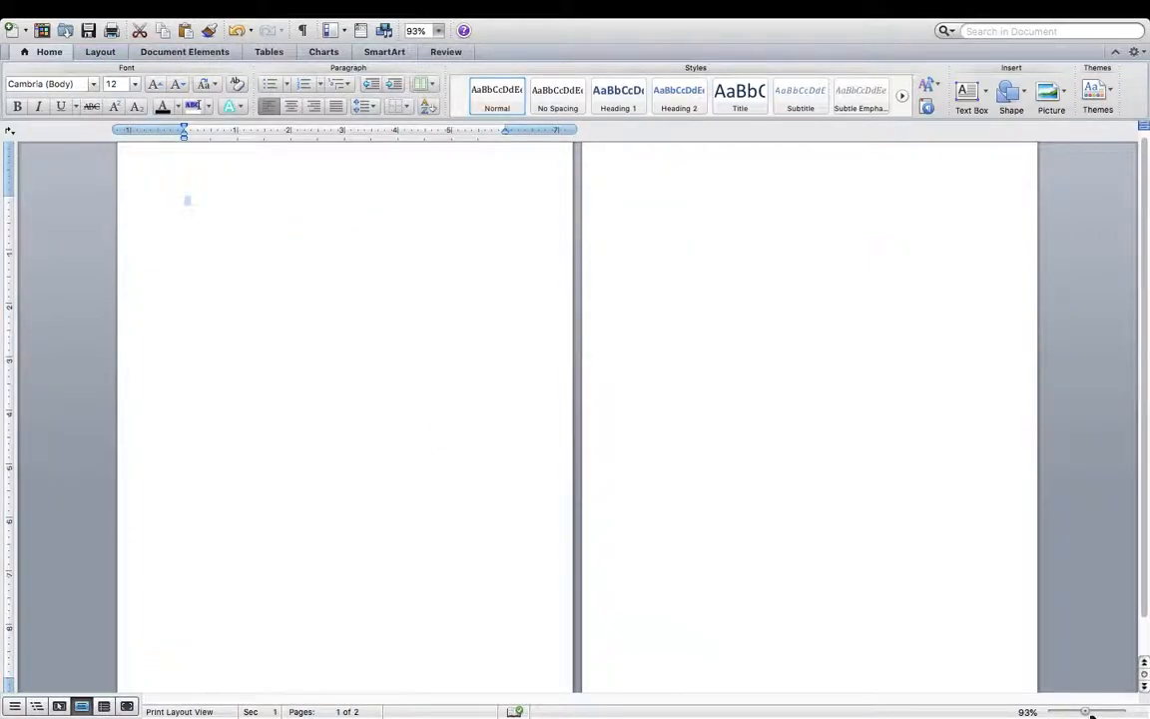
pyautogui.moveTo(1091, 715); pyautogui.dragTo(1096, 715)
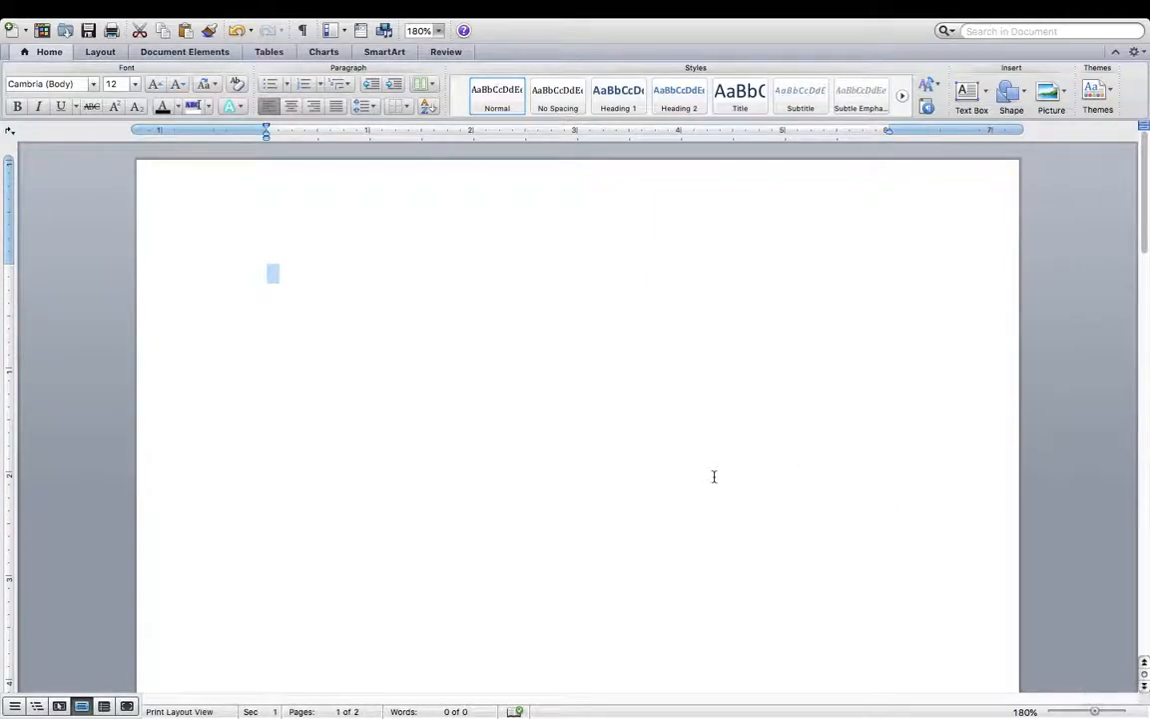
pyautogui.click(654, 452)
# - Apply the Normal margin preset from the Layout tab, giving 1 inch on every side
pyautogui.click(102, 54)
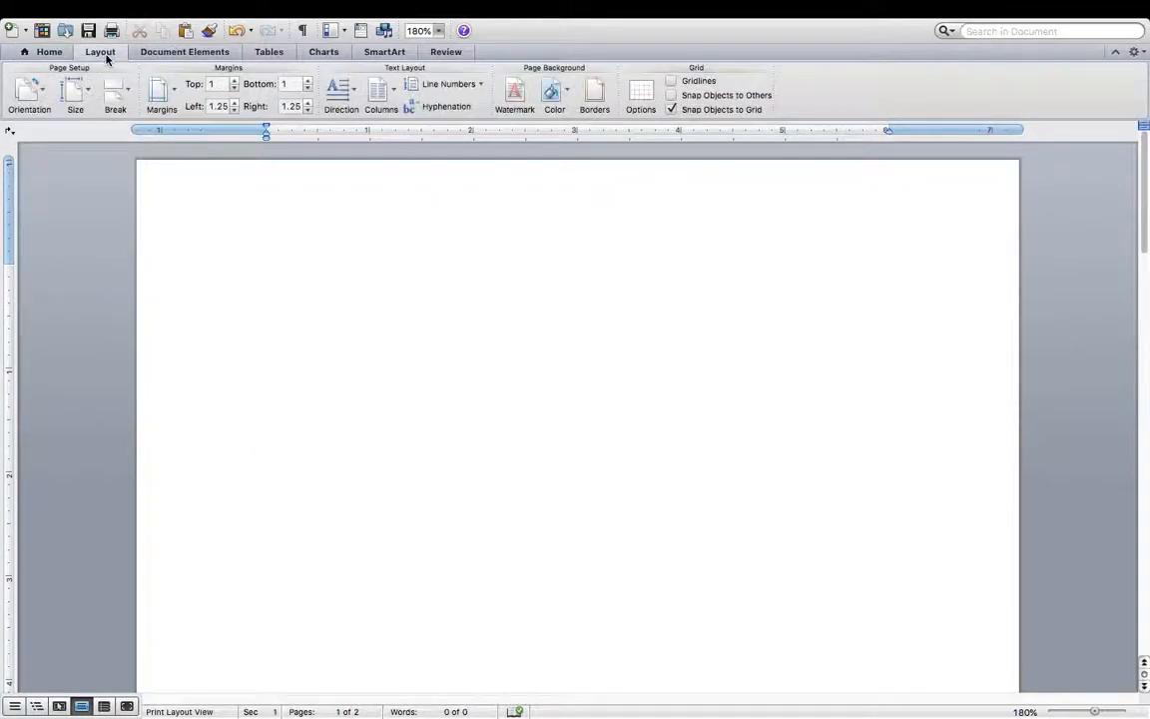
pyautogui.click(175, 100)
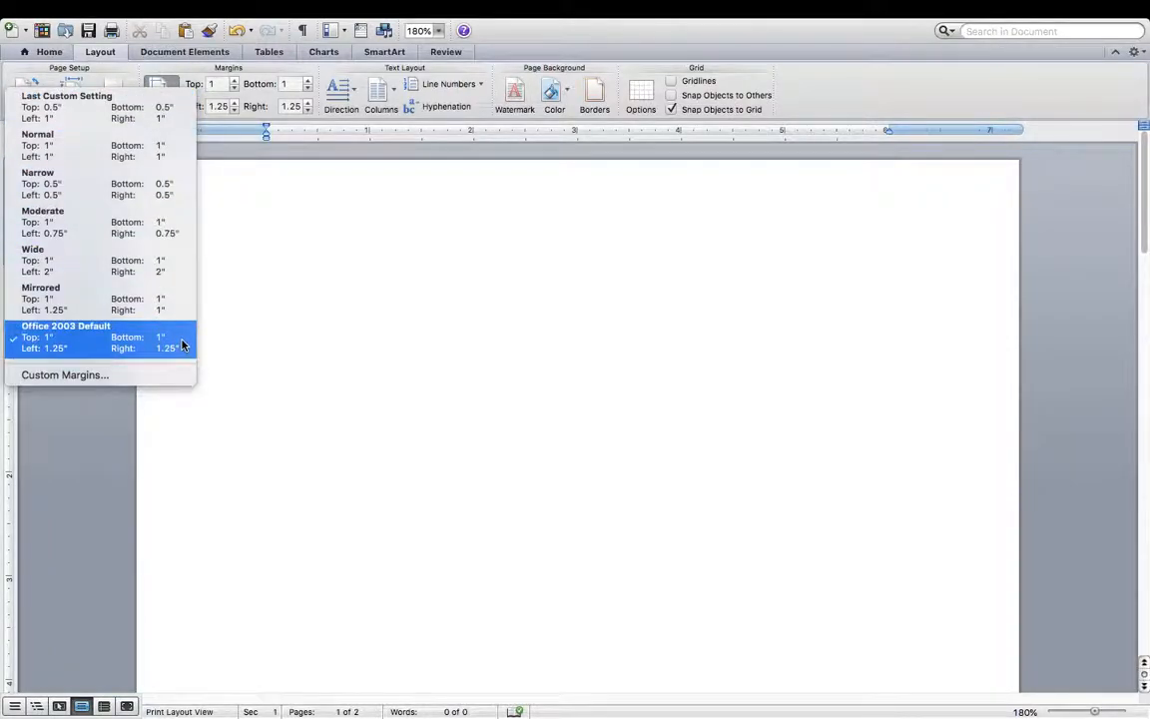
pyautogui.click(181, 152)
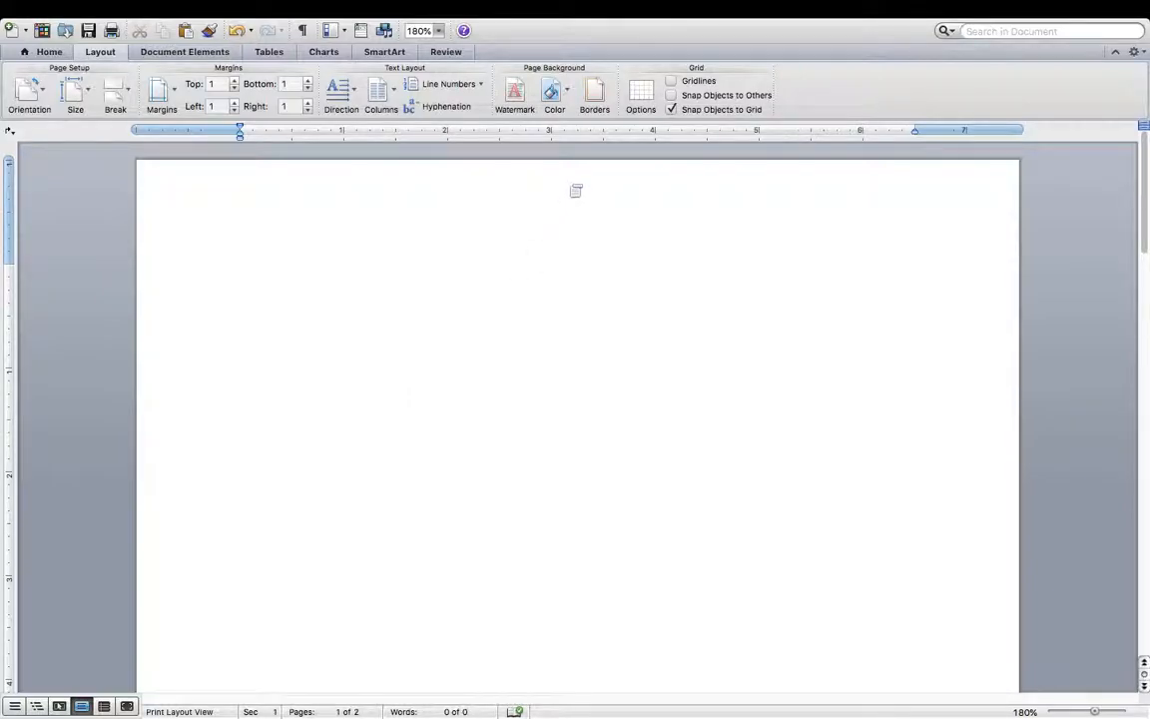
pyautogui.doubleClick(575, 190)
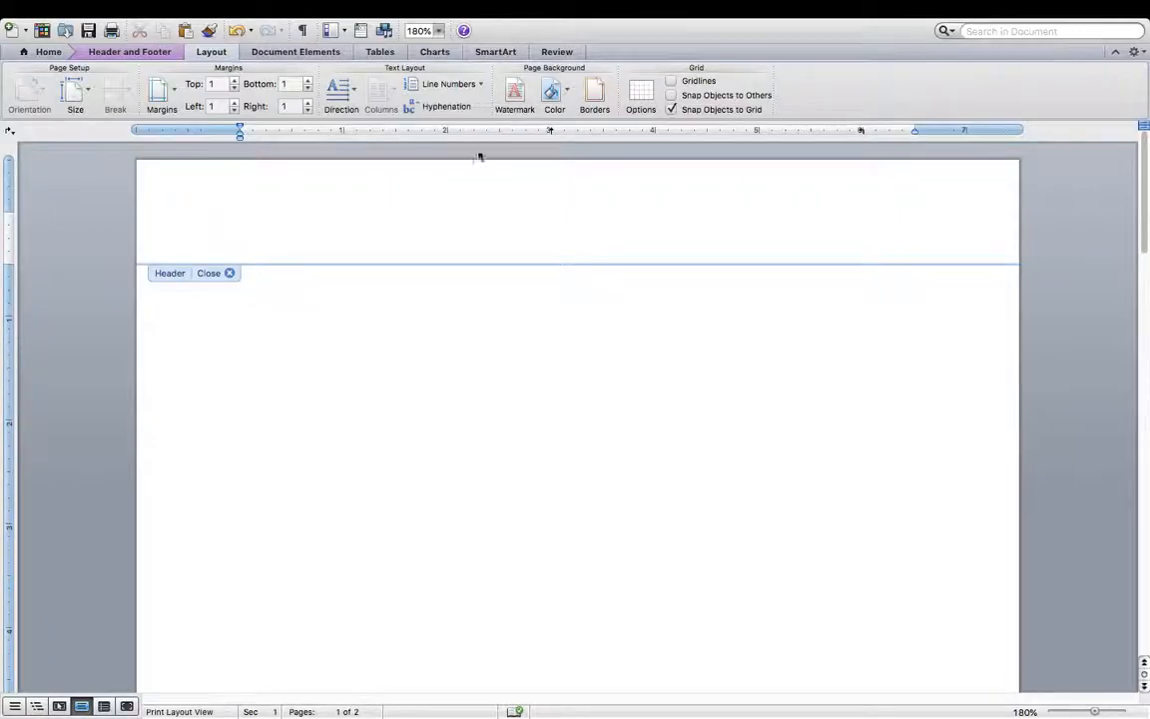
pyautogui.click(156, 54)
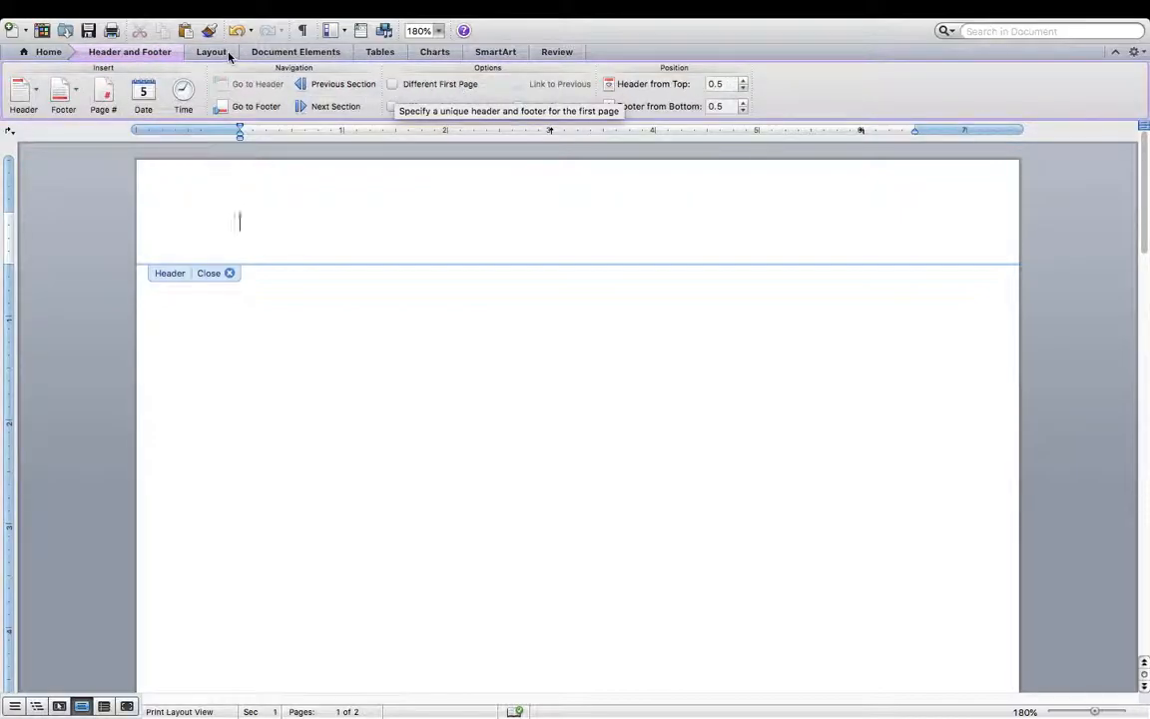
pyautogui.doubleClick(270, 347)
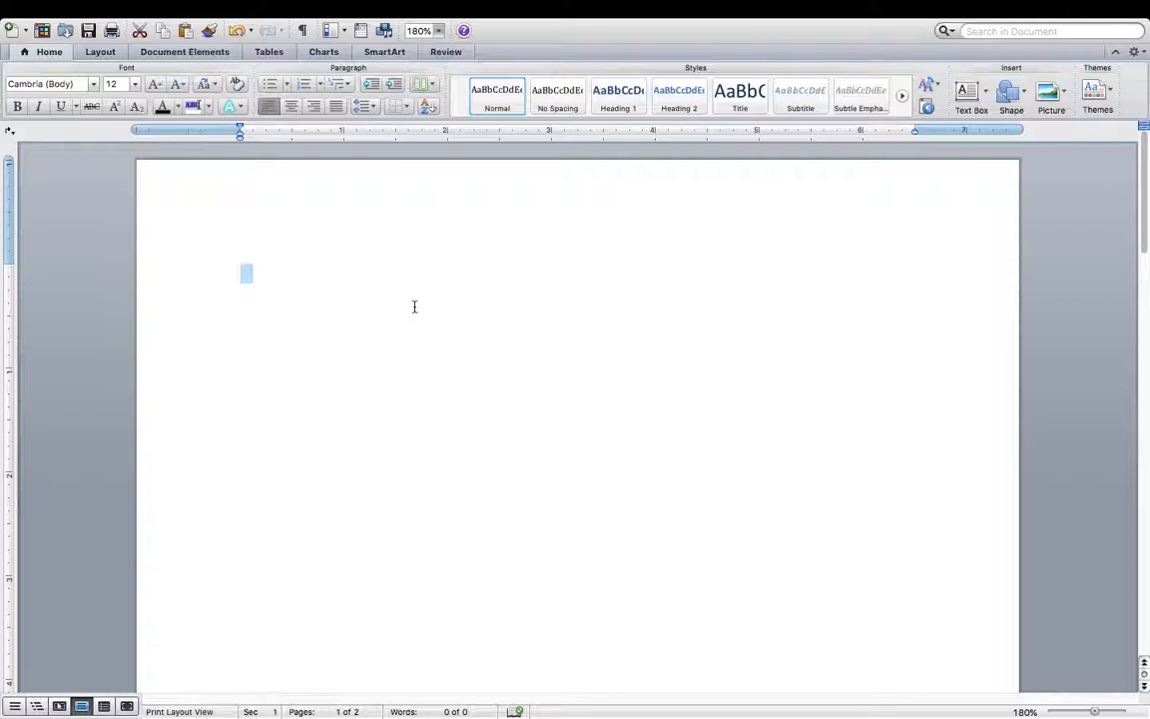
pyautogui.doubleClick(436, 205)
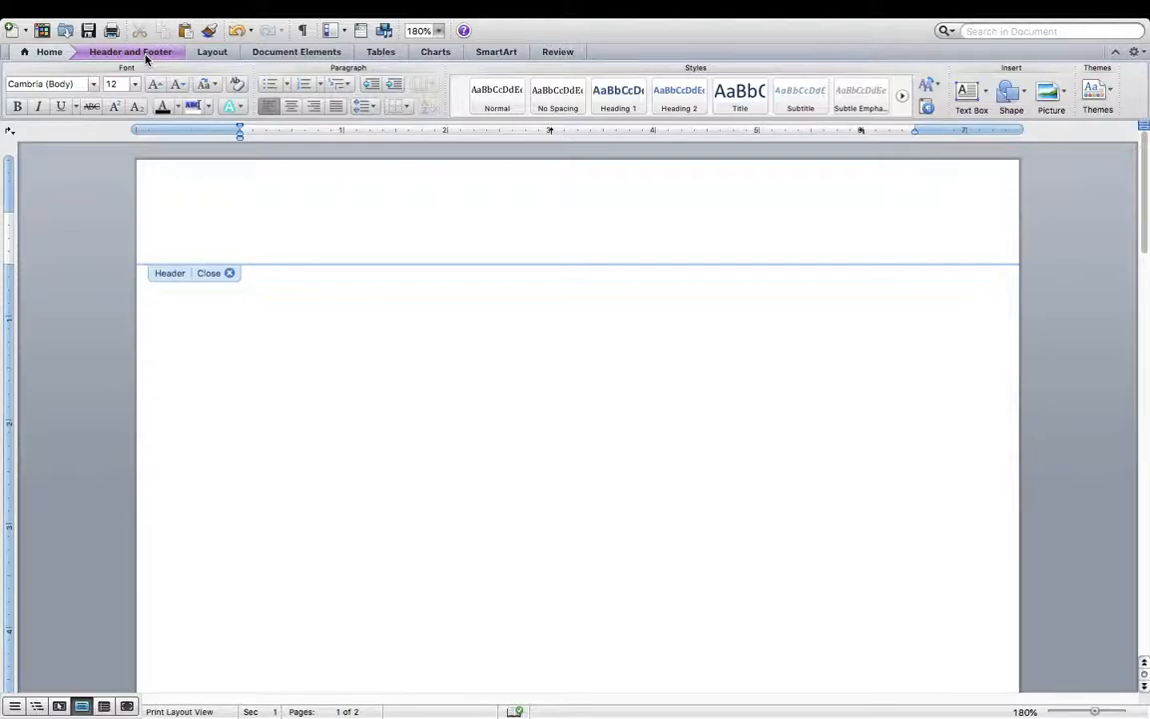
# - Turn on Different First Page for the header, leaving the Header gallery without choosing a design
pyautogui.click(145, 54)
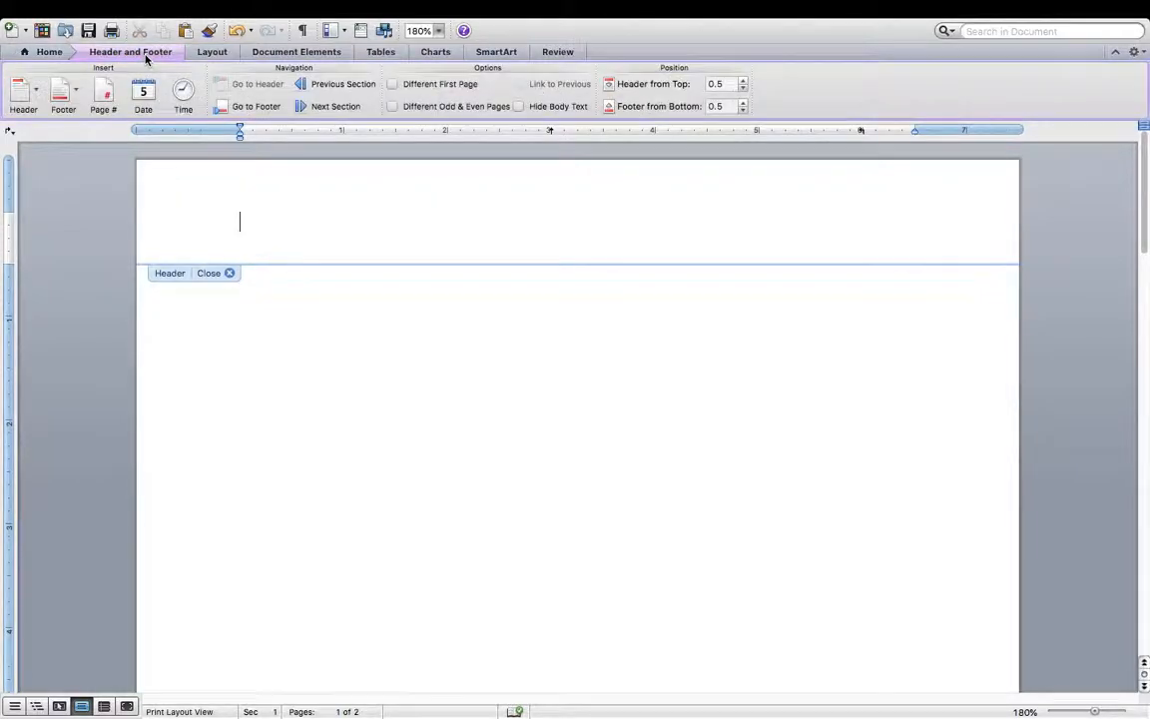
pyautogui.click(393, 86)
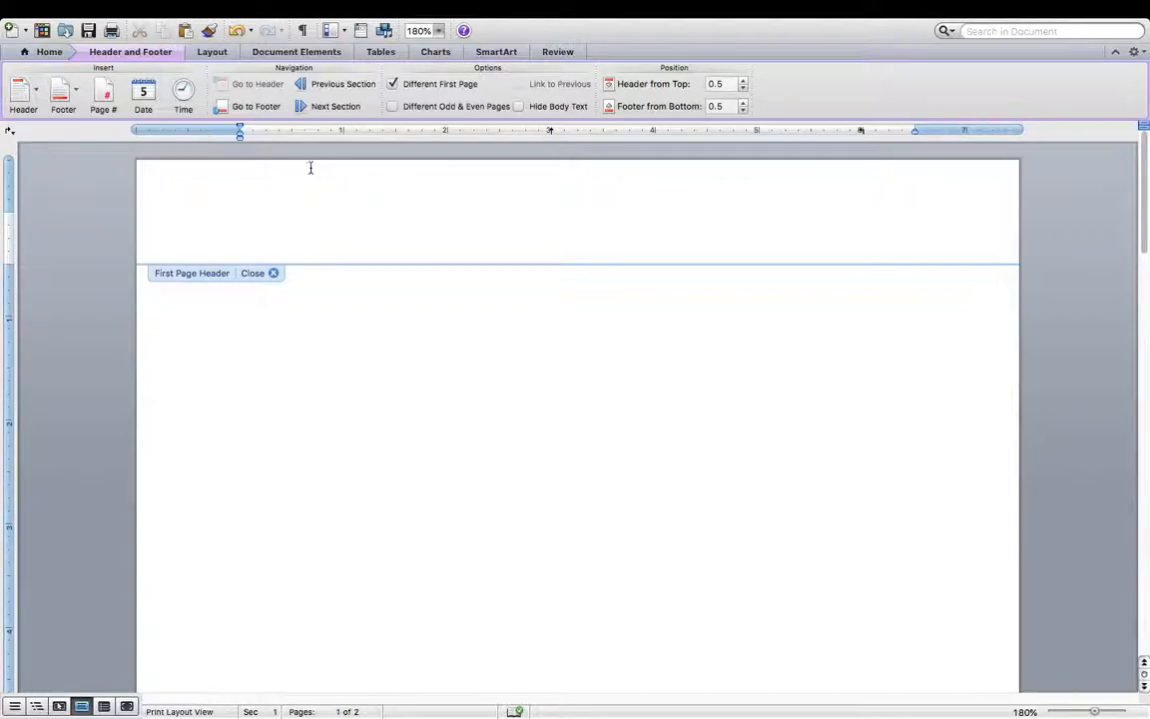
pyautogui.click(42, 95)
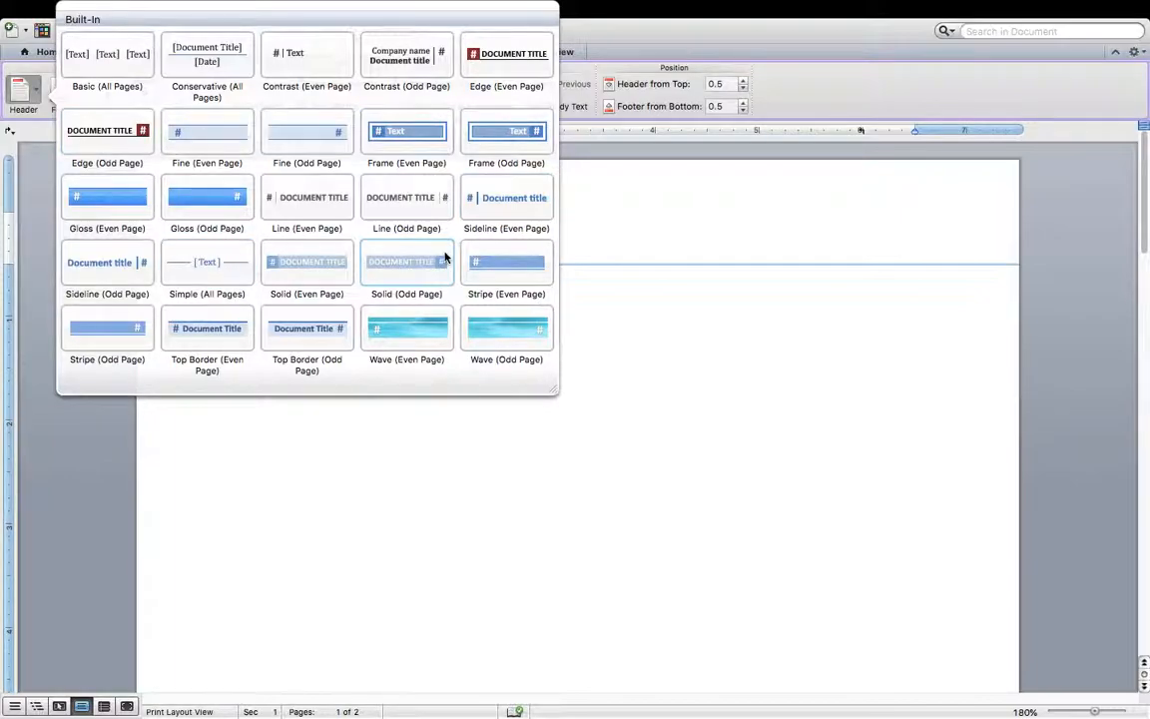
pyautogui.click(624, 209)
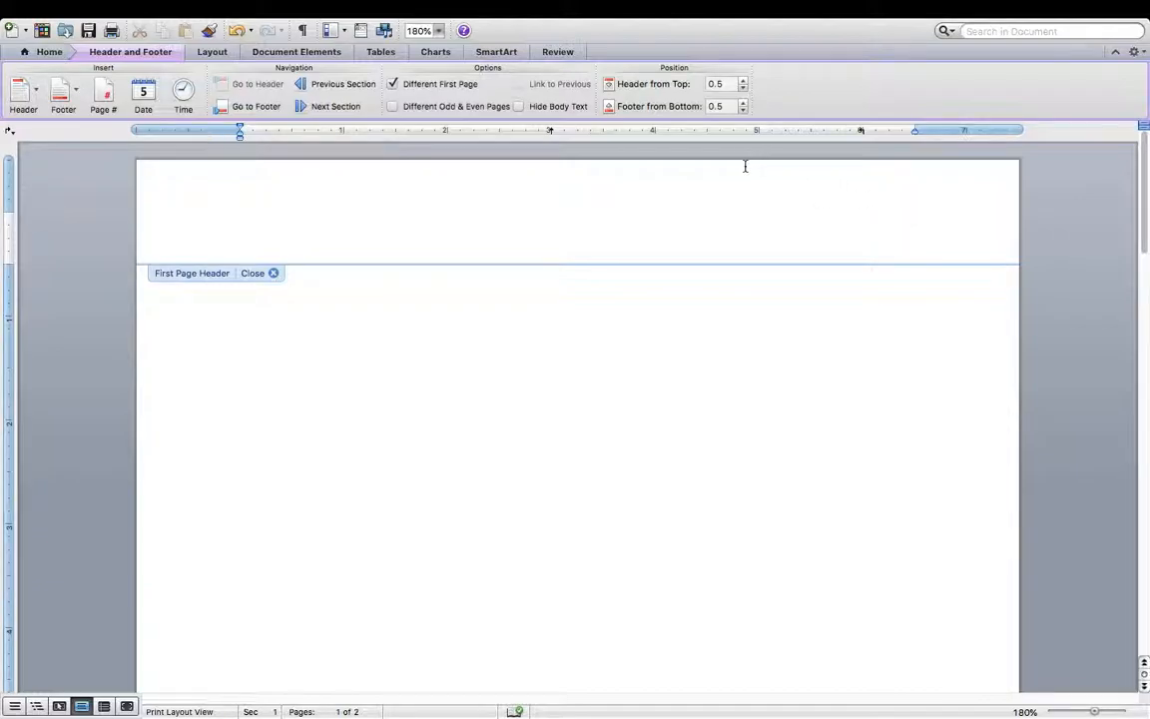
# - Insert page number 1 into the first-page header and align it right
pyautogui.click(106, 96)
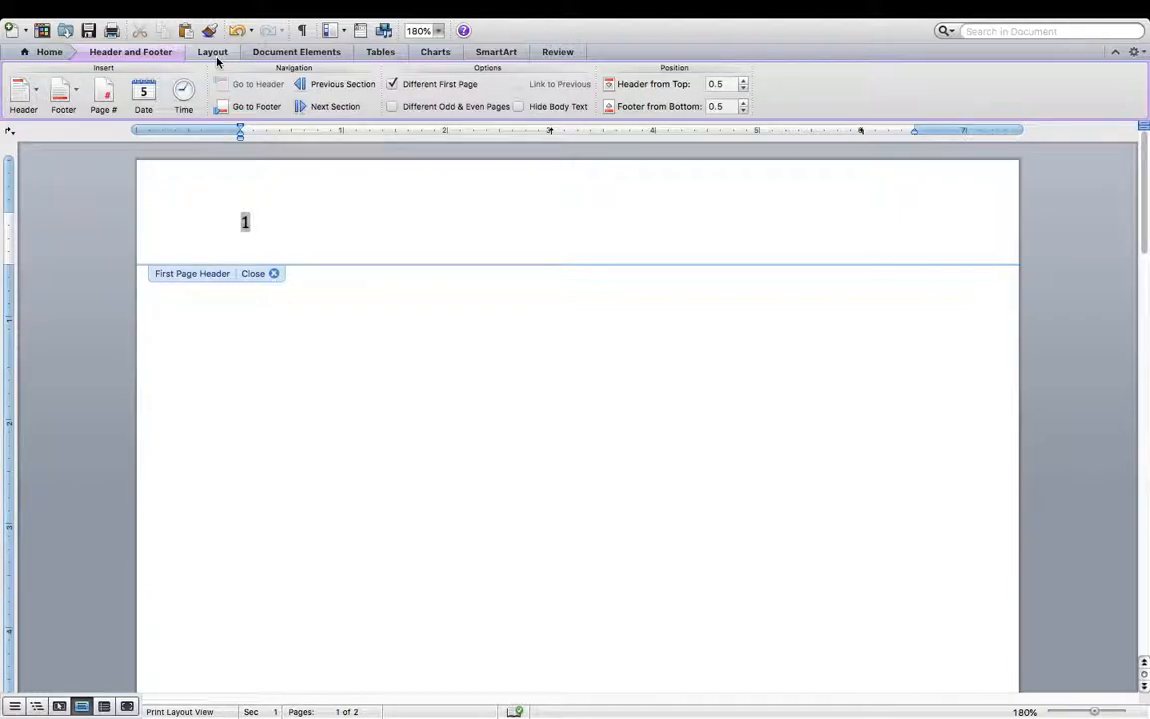
pyautogui.click(47, 52)
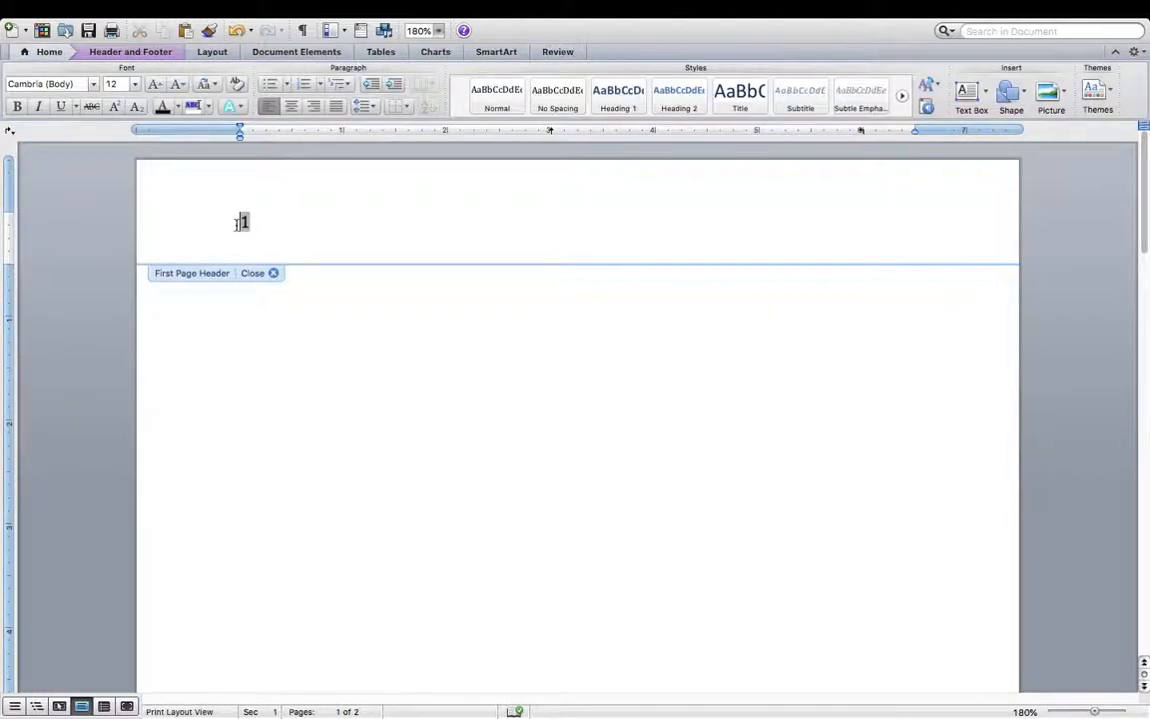
pyautogui.click(314, 107)
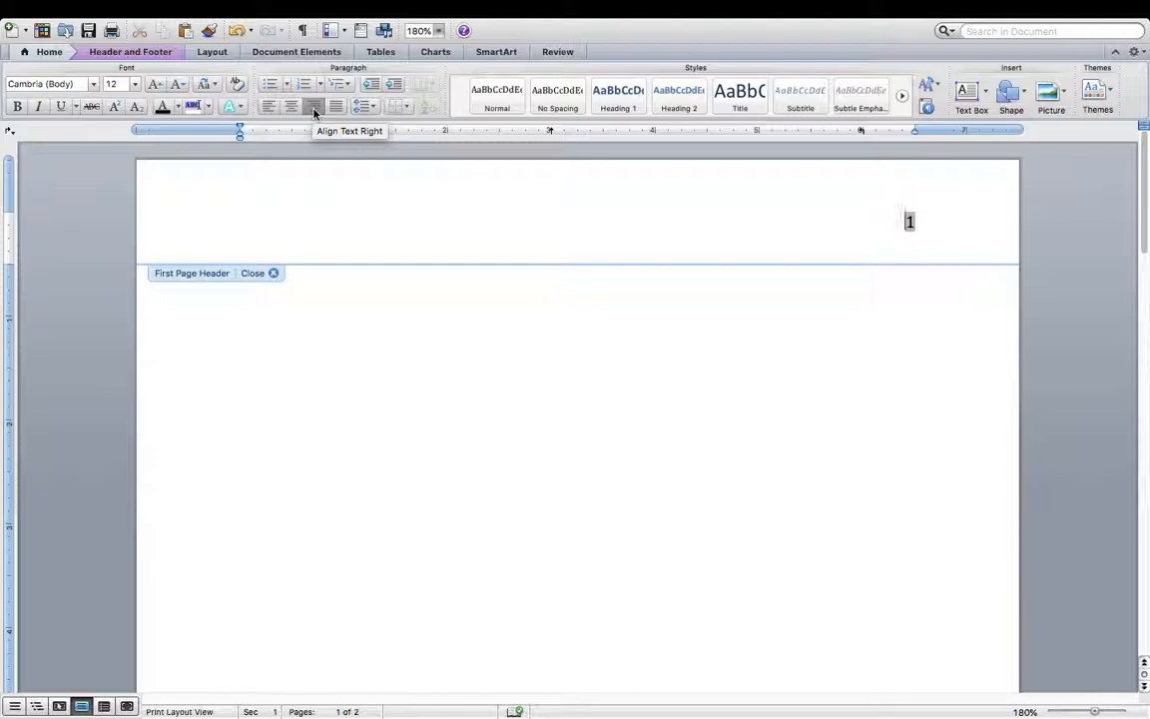
# - Enter 'Running head: PLAIN NUMBER 3 FOR PAGE NUMBER ON PC' before the header's page number
pyautogui.write('Running head: ')
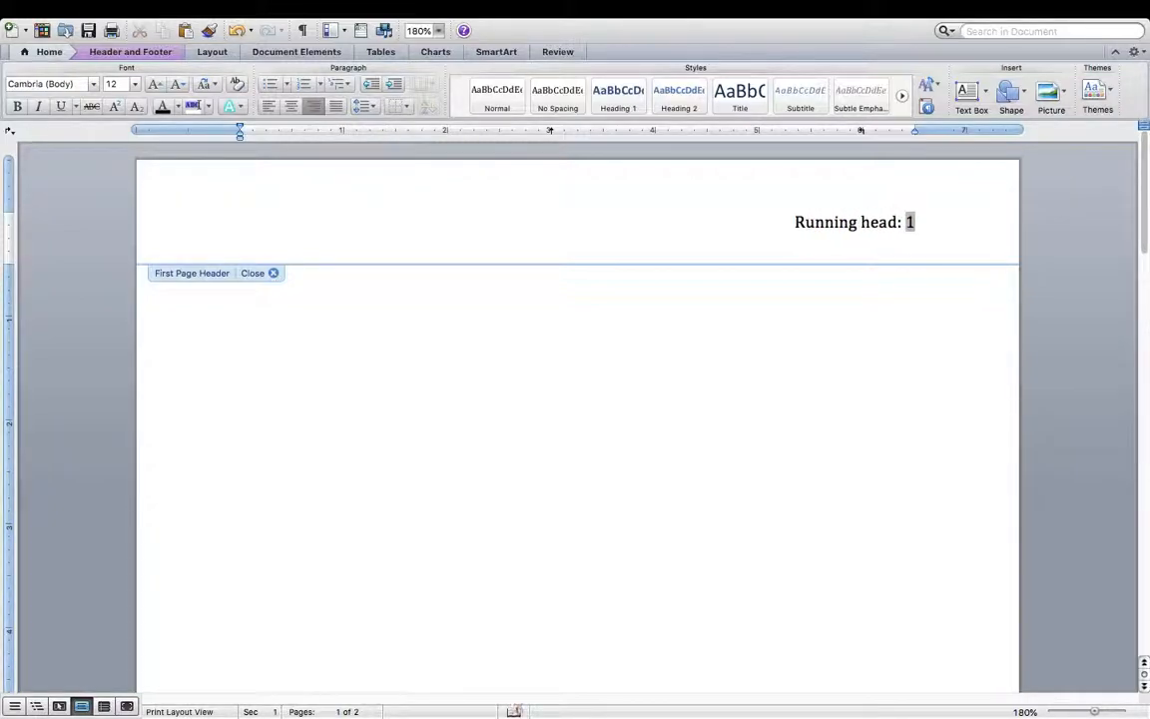
pyautogui.write('PLAIN NU')
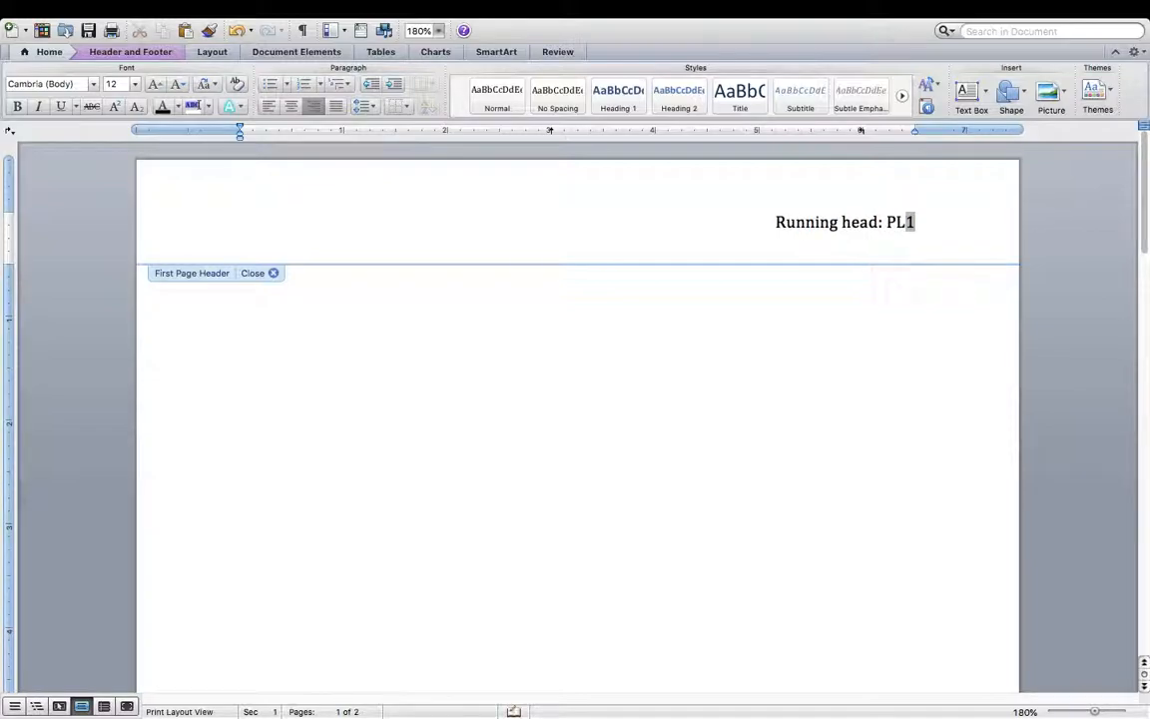
pyautogui.write('MBER ')
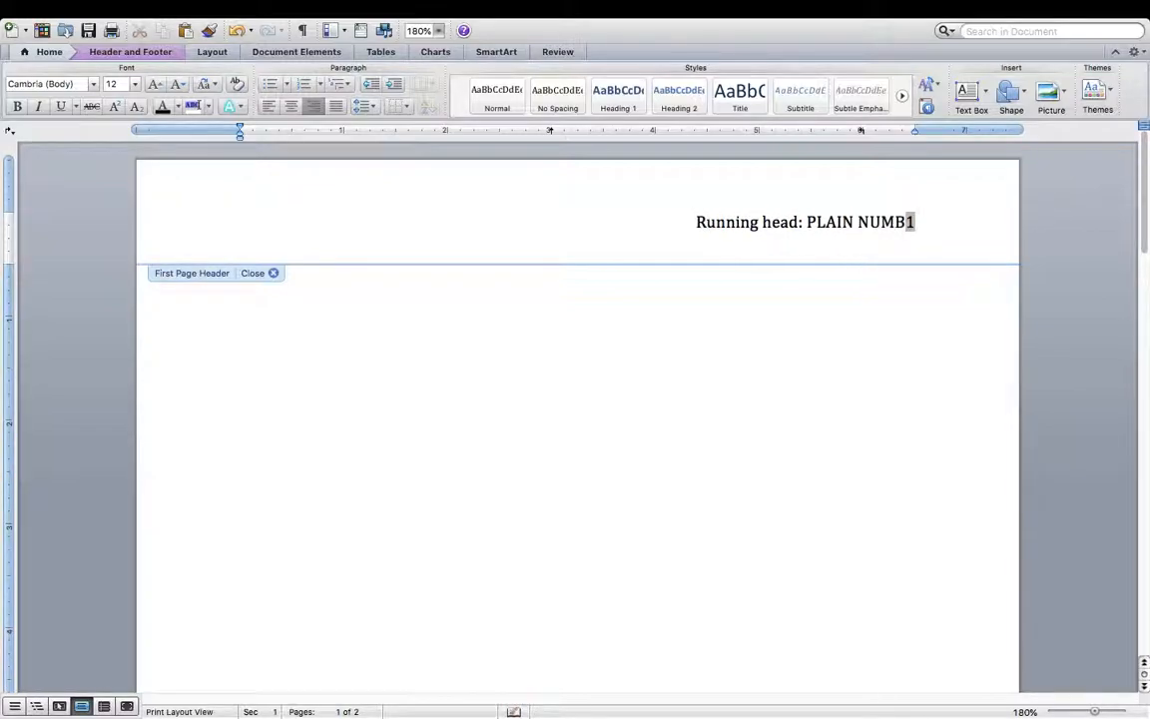
pyautogui.write('3 ')
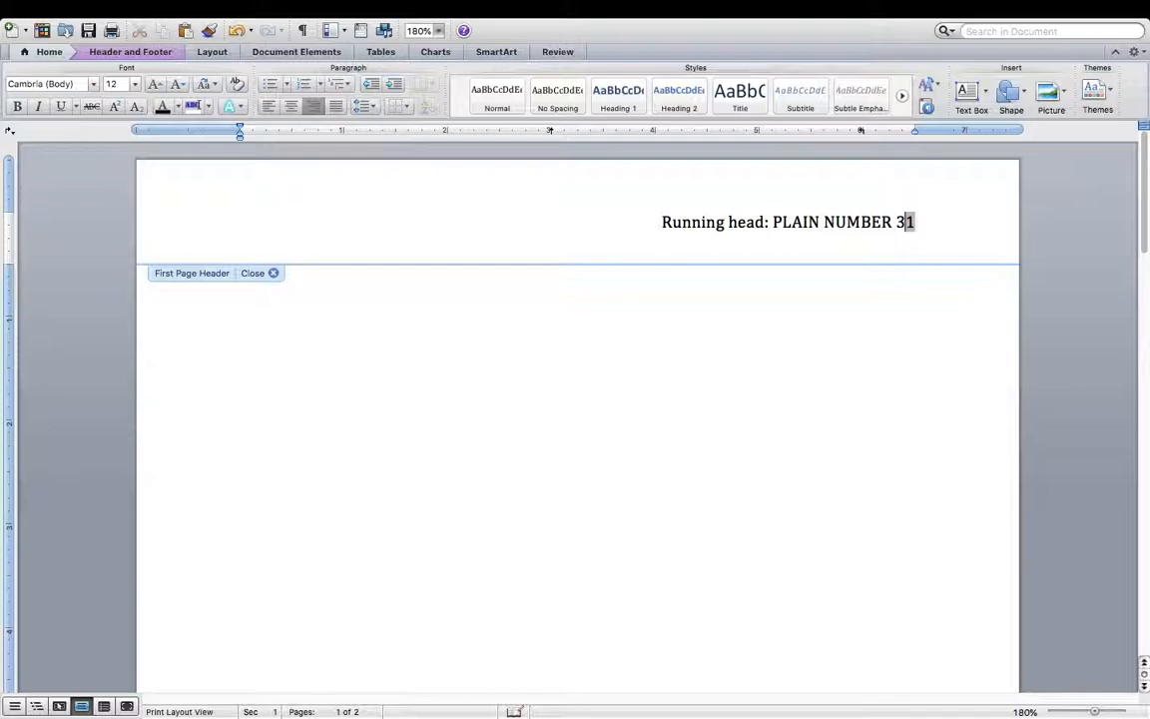
pyautogui.write('FOR ')
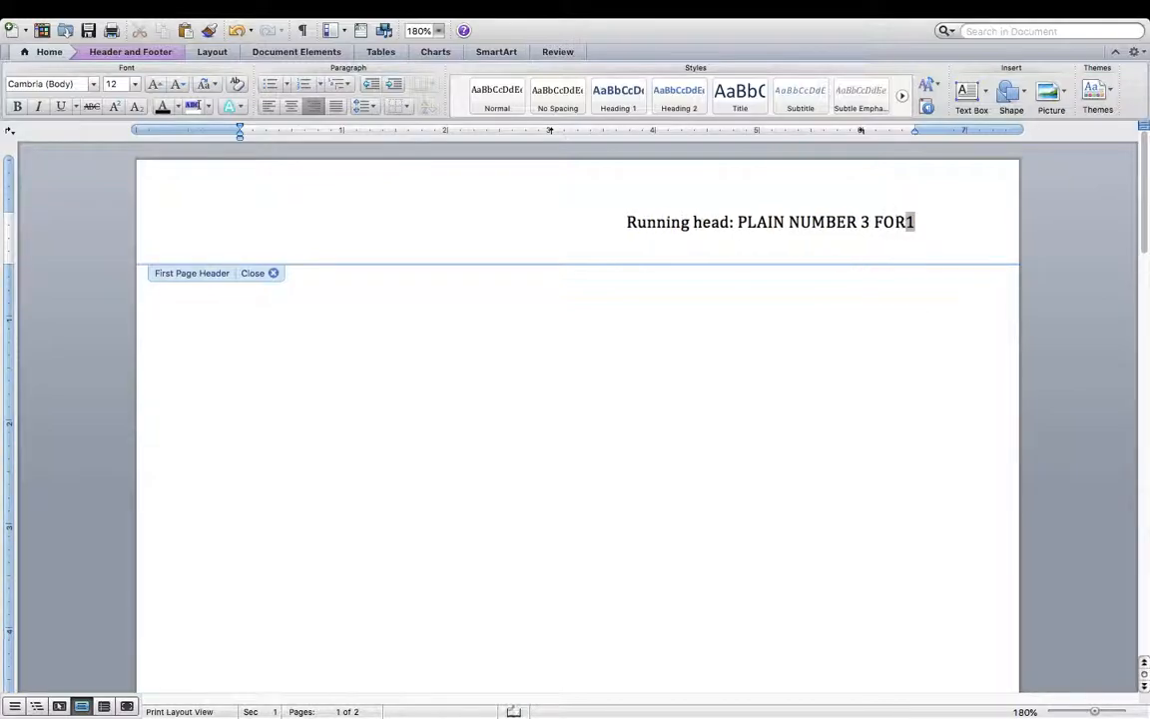
pyautogui.write('PAGE NUMBE')
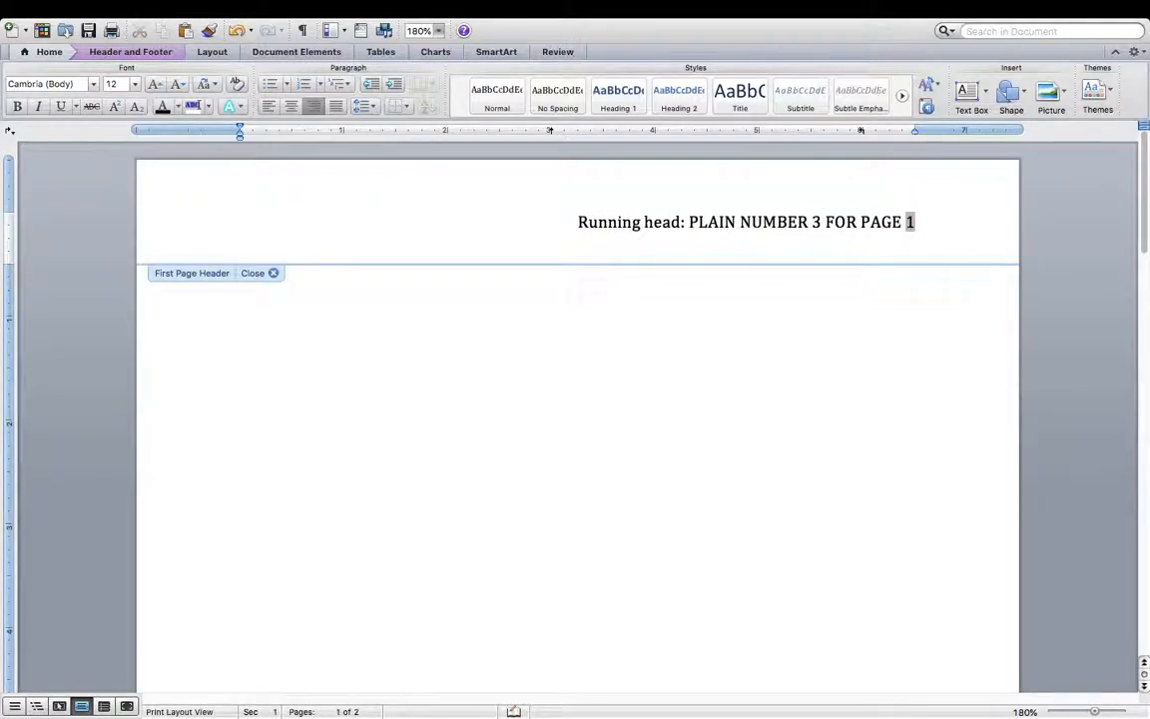
pyautogui.write('R ON PC')
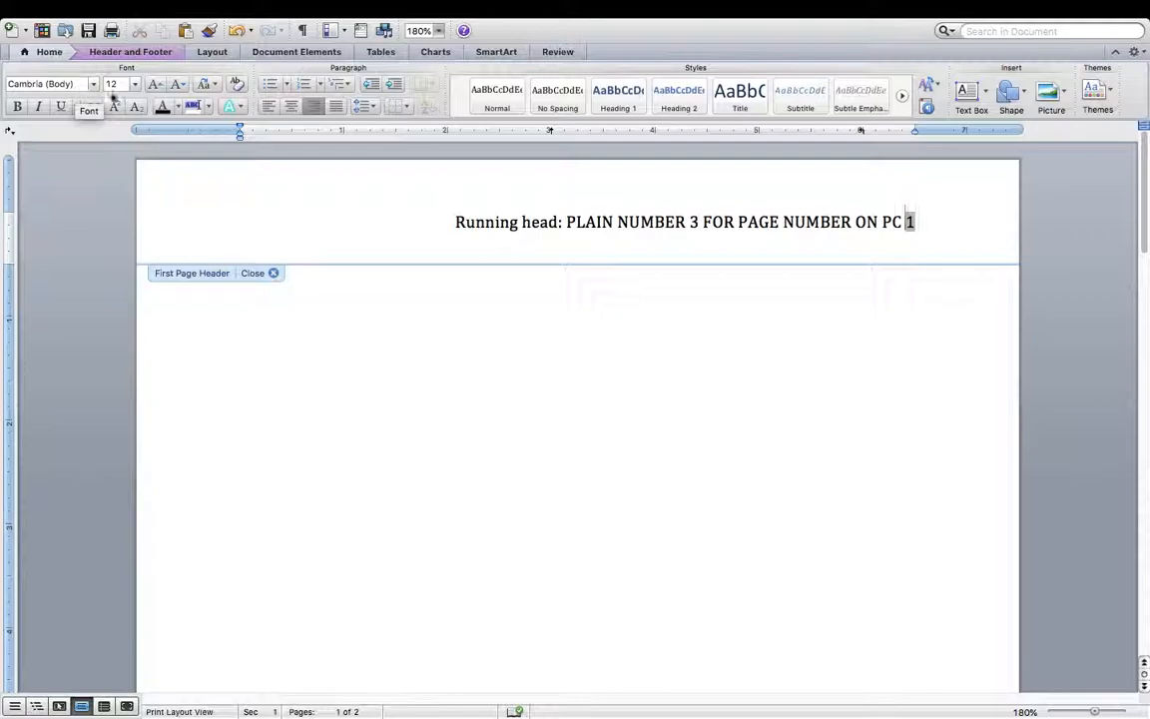
# - Set the whole running head line and page number in Times New Roman, with the caret before the number
pyautogui.click(936, 218)
pyautogui.tripleClick(936, 219)
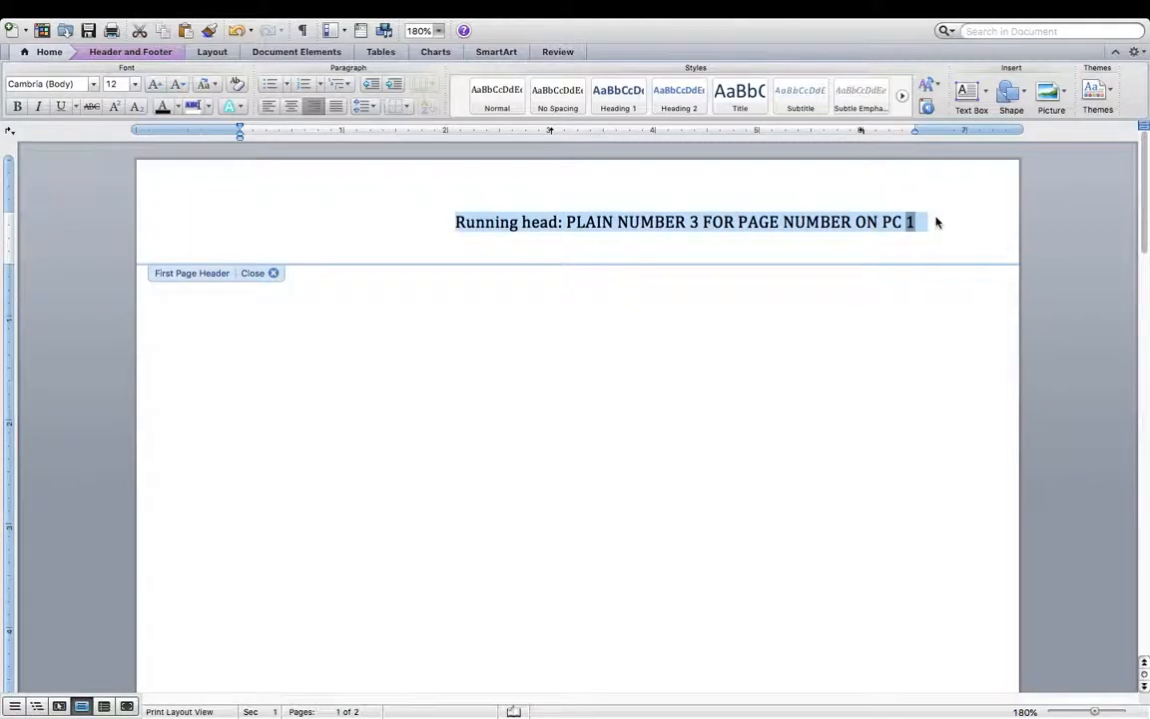
pyautogui.click(93, 88)
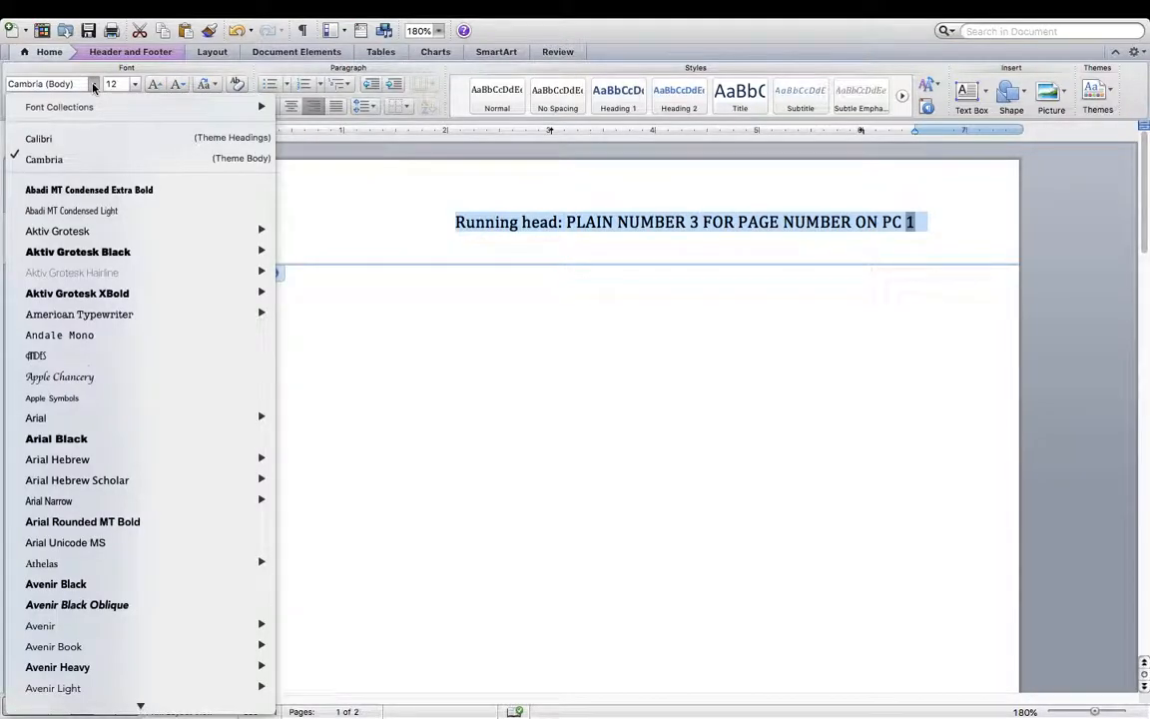
pyautogui.scroll(-20, 70, 436)
pyautogui.scroll(-15, 70, 436)
pyautogui.scroll(-15, 69, 435)
pyautogui.scroll(-20, 70, 435)
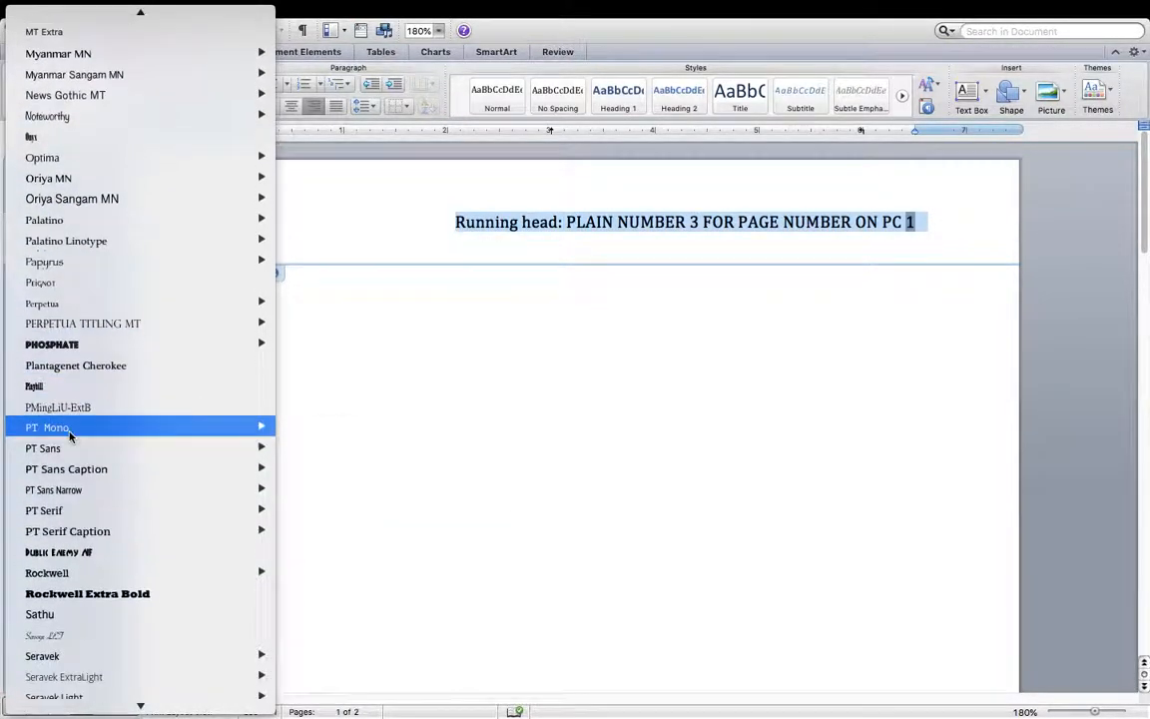
pyautogui.scroll(-20, 70, 436)
pyautogui.scroll(-20, 70, 436)
pyautogui.click(77, 418)
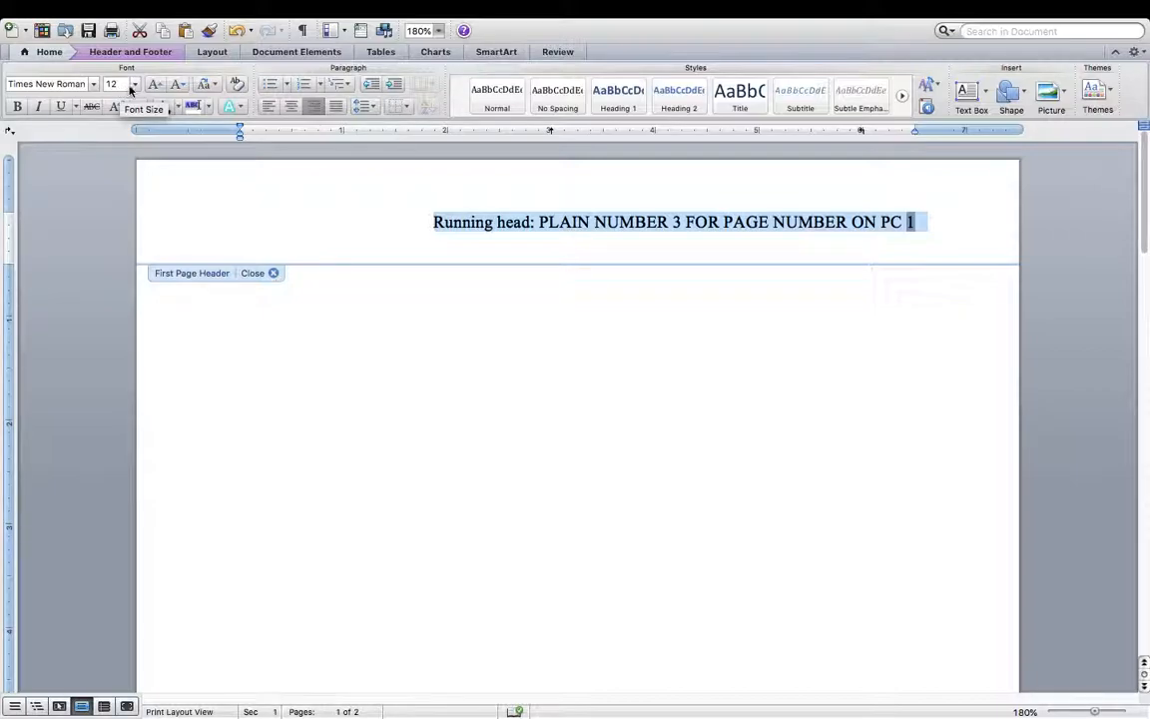
pyautogui.click(905, 221)
pyautogui.click(910, 221)
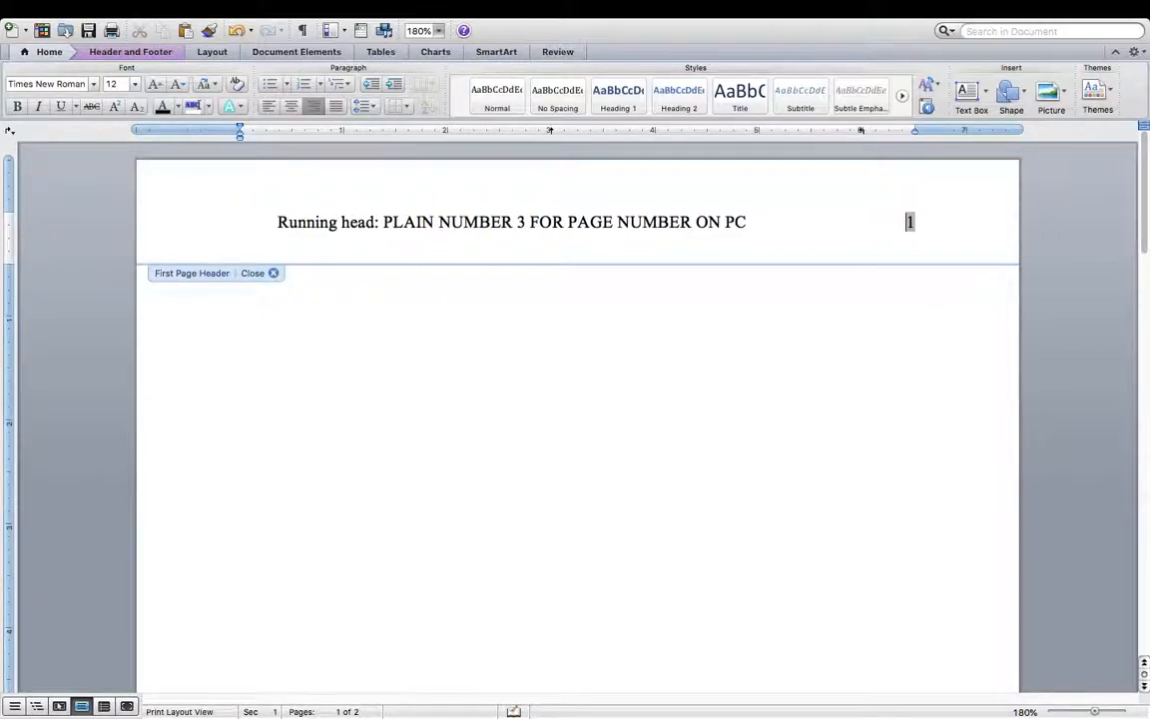
# - Delete the leading spaces, tab the running head back to the left margin, and close the header
pyautogui.press('BackSpace')
pyautogui.press('BackSpace')
pyautogui.press('BackSpace')
pyautogui.press('BackSpace')
pyautogui.press('BackSpace')
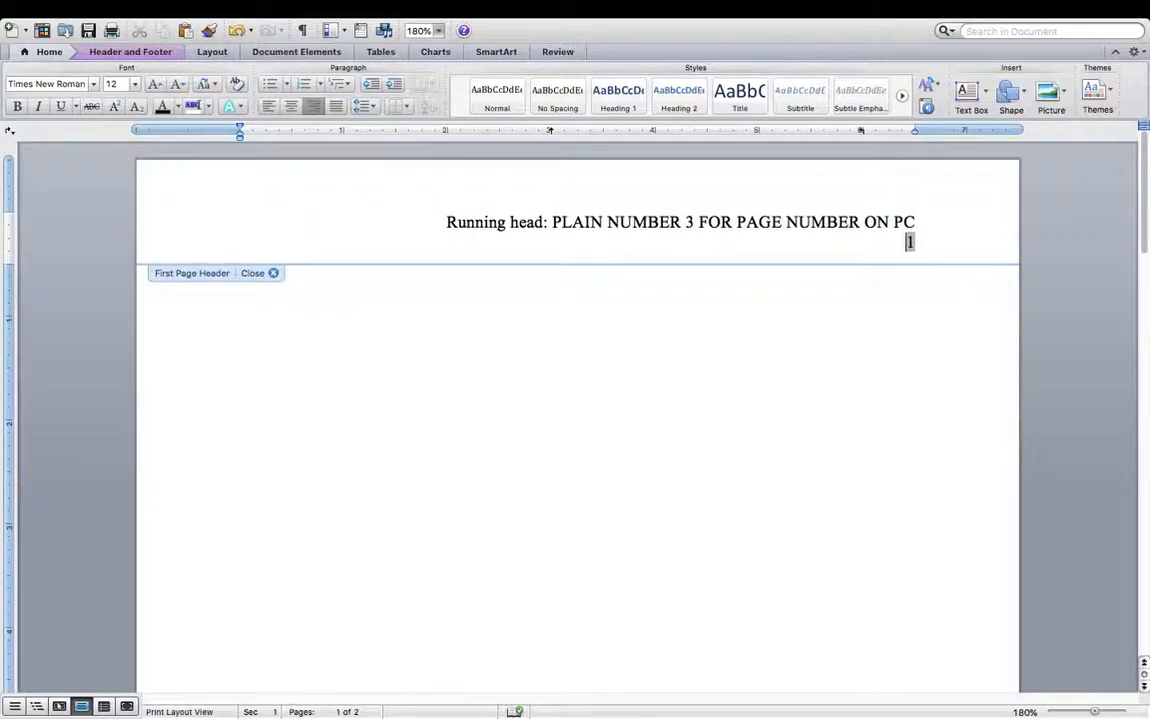
pyautogui.press('Tab')
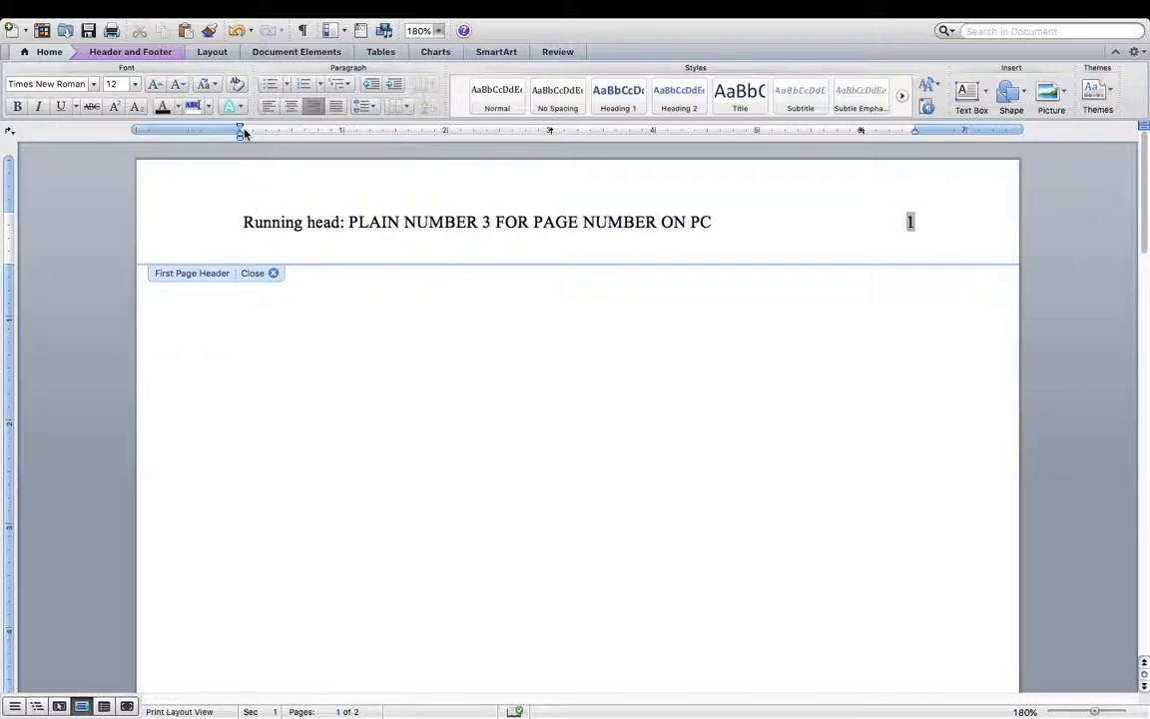
pyautogui.doubleClick(741, 363)
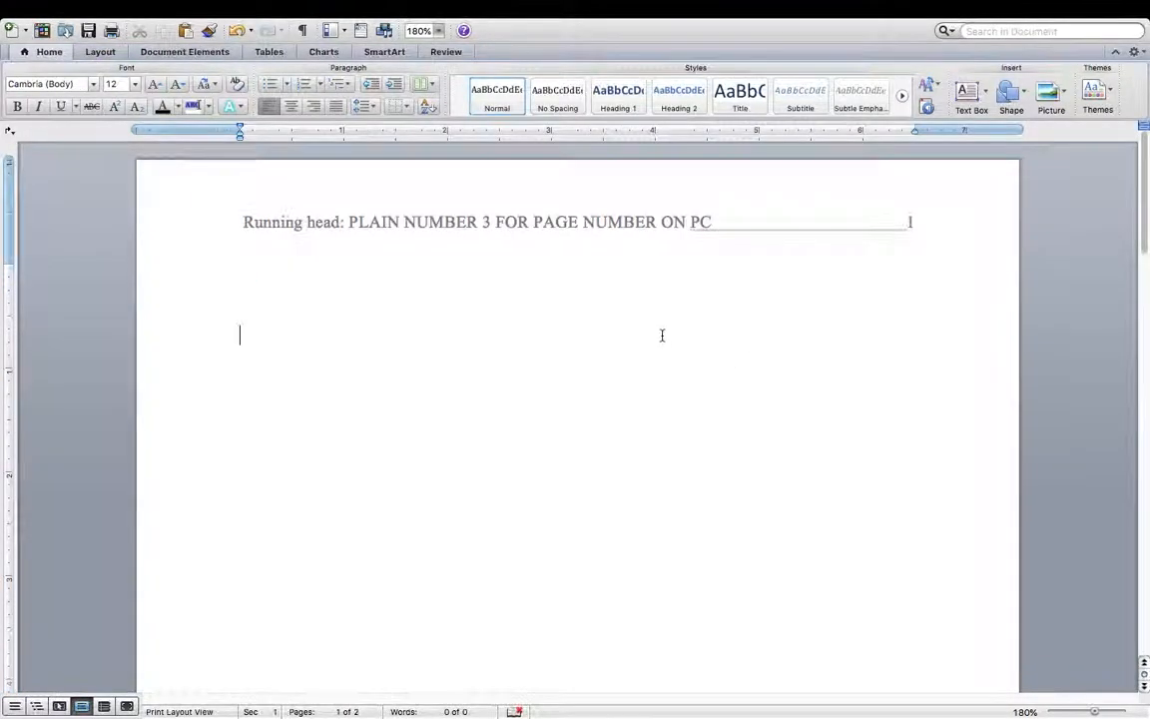
# - Scroll down to the top of page 2 and open its empty header
pyautogui.scroll(-3, 662, 336)
pyautogui.scroll(-10, 662, 335)
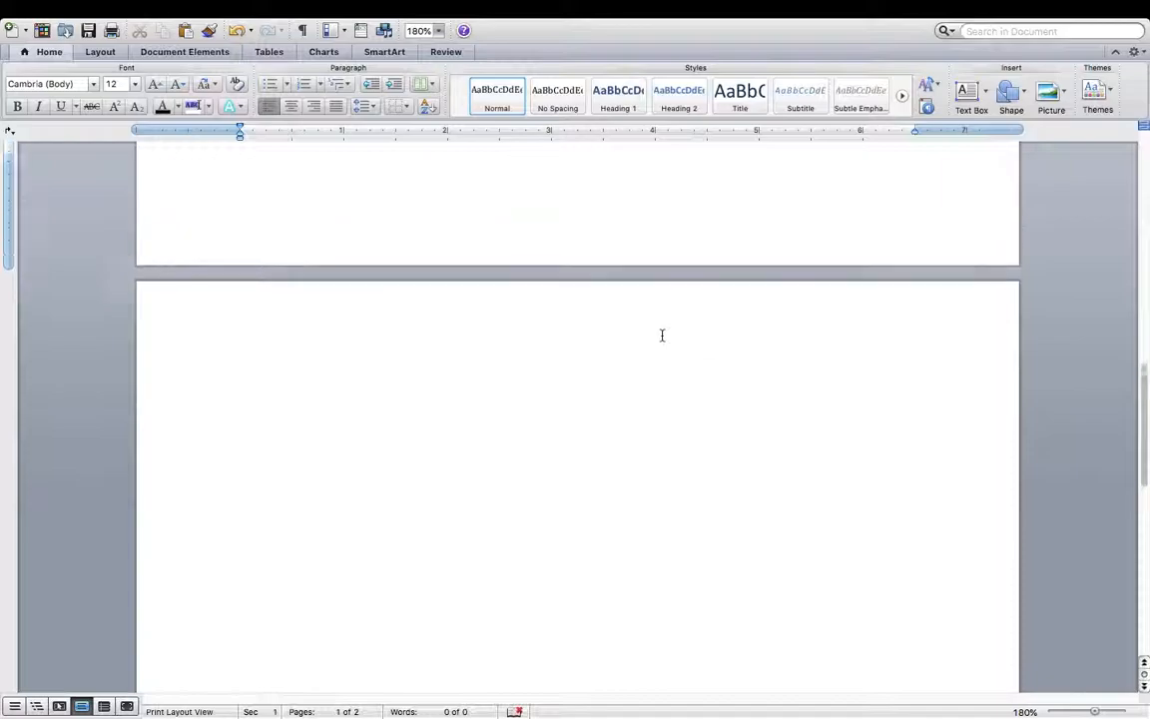
pyautogui.scroll(-15, 662, 336)
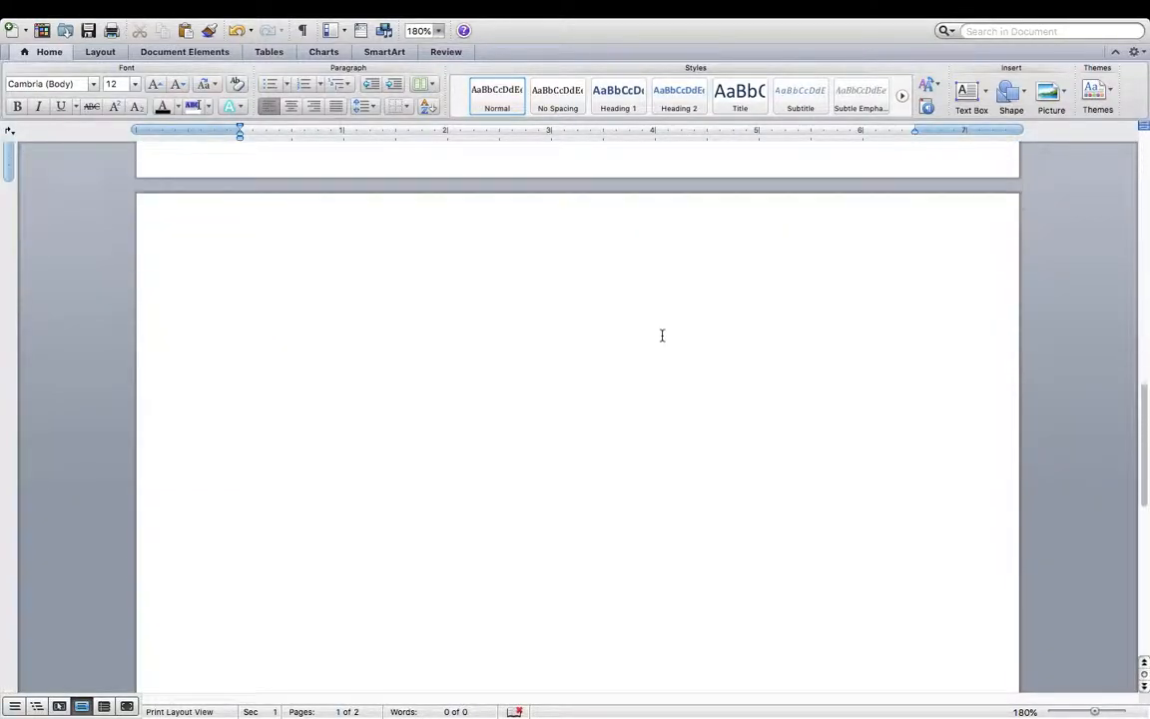
pyautogui.scroll(2, 662, 336)
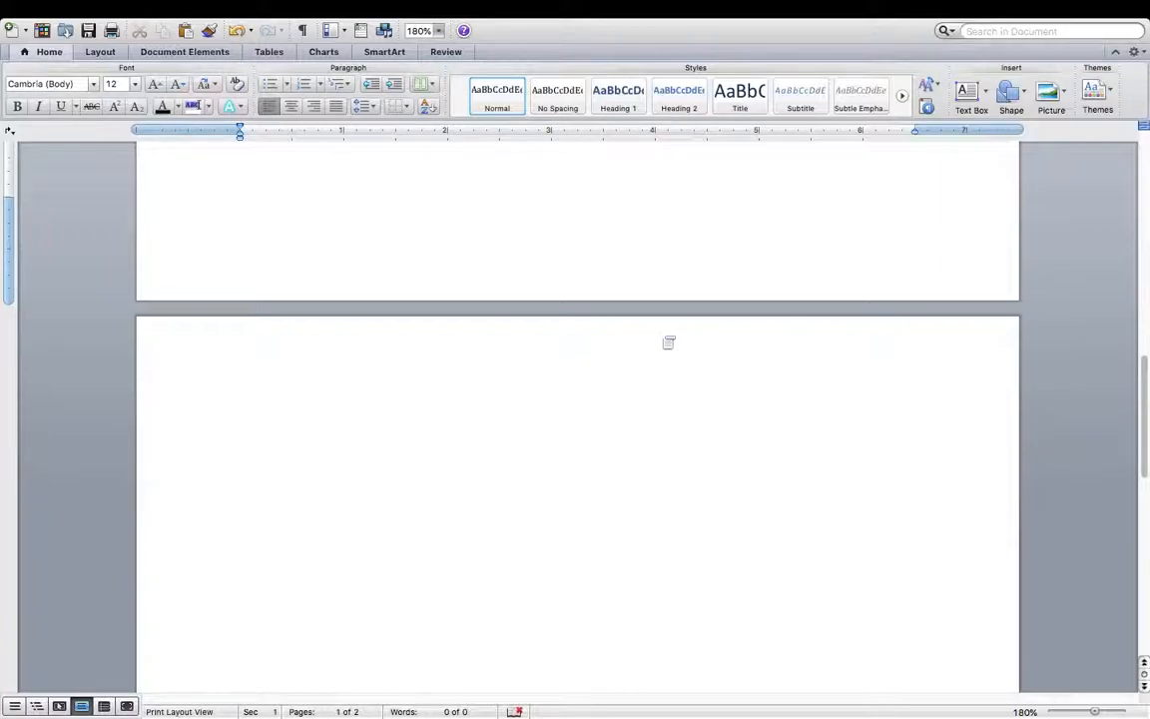
pyautogui.scroll(-3, 667, 325)
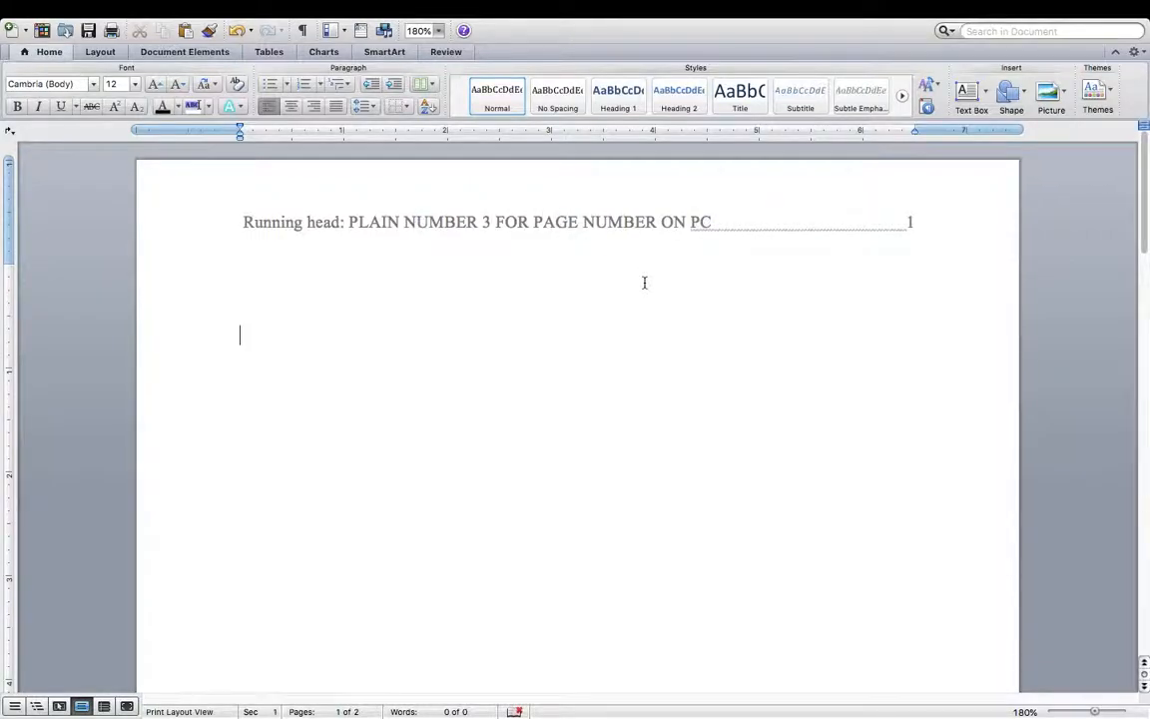
pyautogui.scroll(-15, 753, 317)
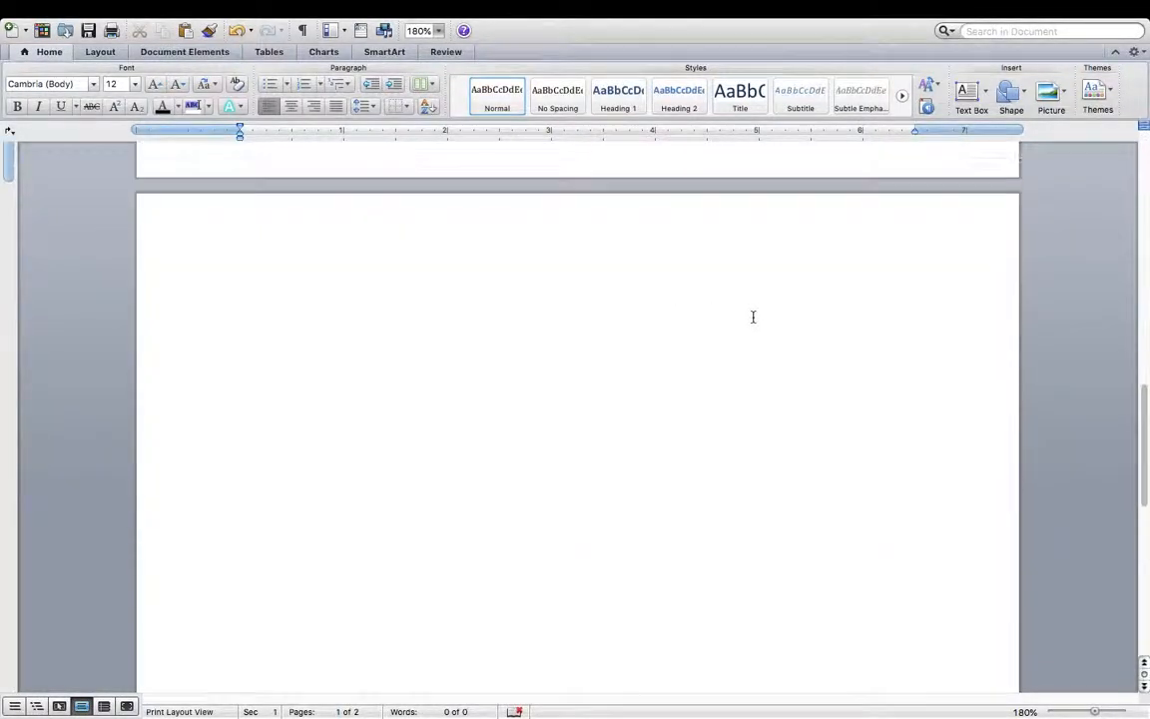
pyautogui.doubleClick(611, 219)
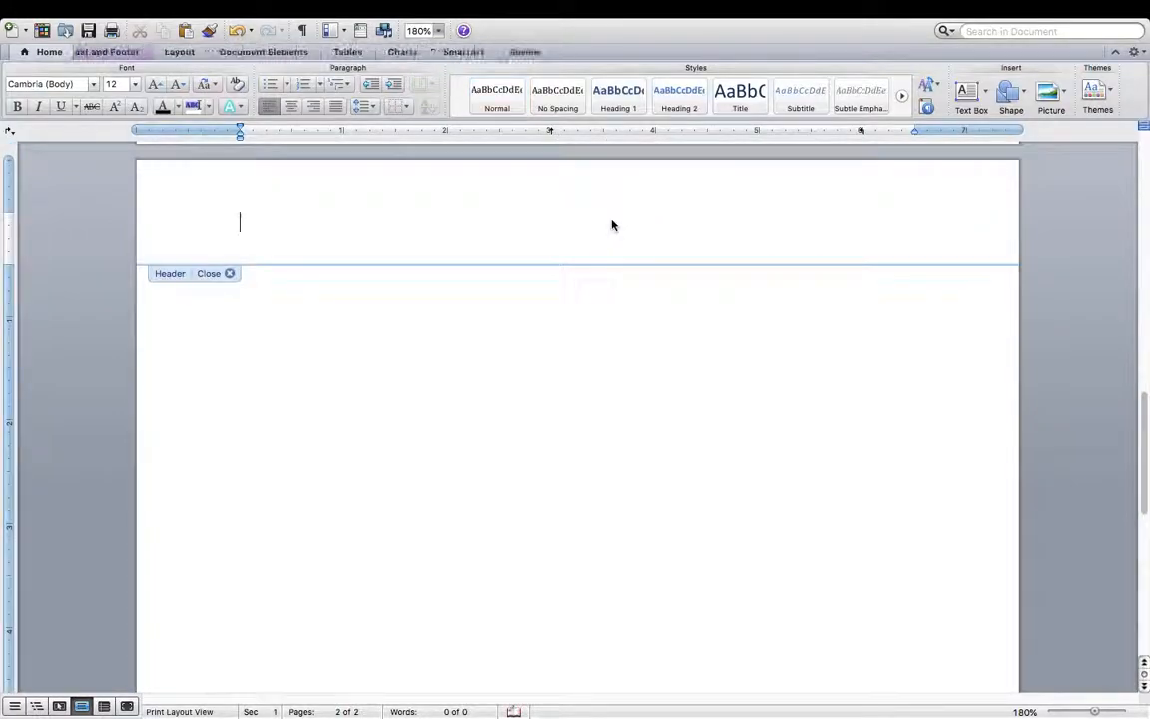
# - Insert page number 2 into the page 2 header and align it right
pyautogui.click(145, 53)
pyautogui.click(103, 95)
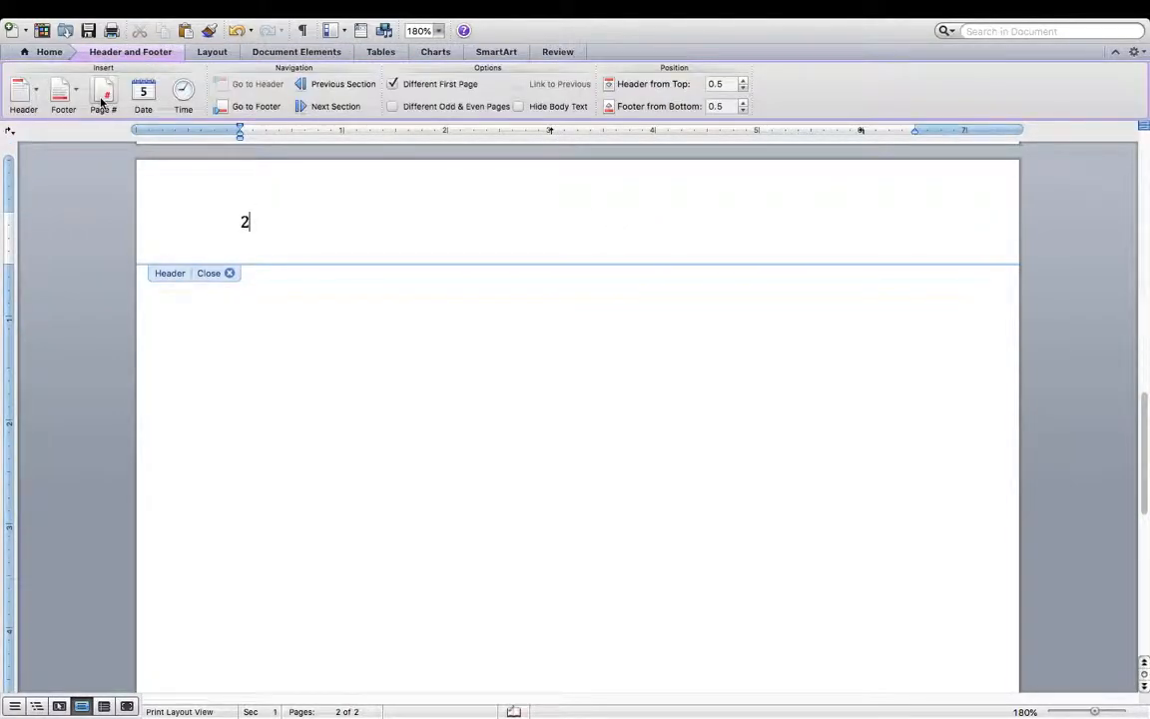
pyautogui.click(47, 51)
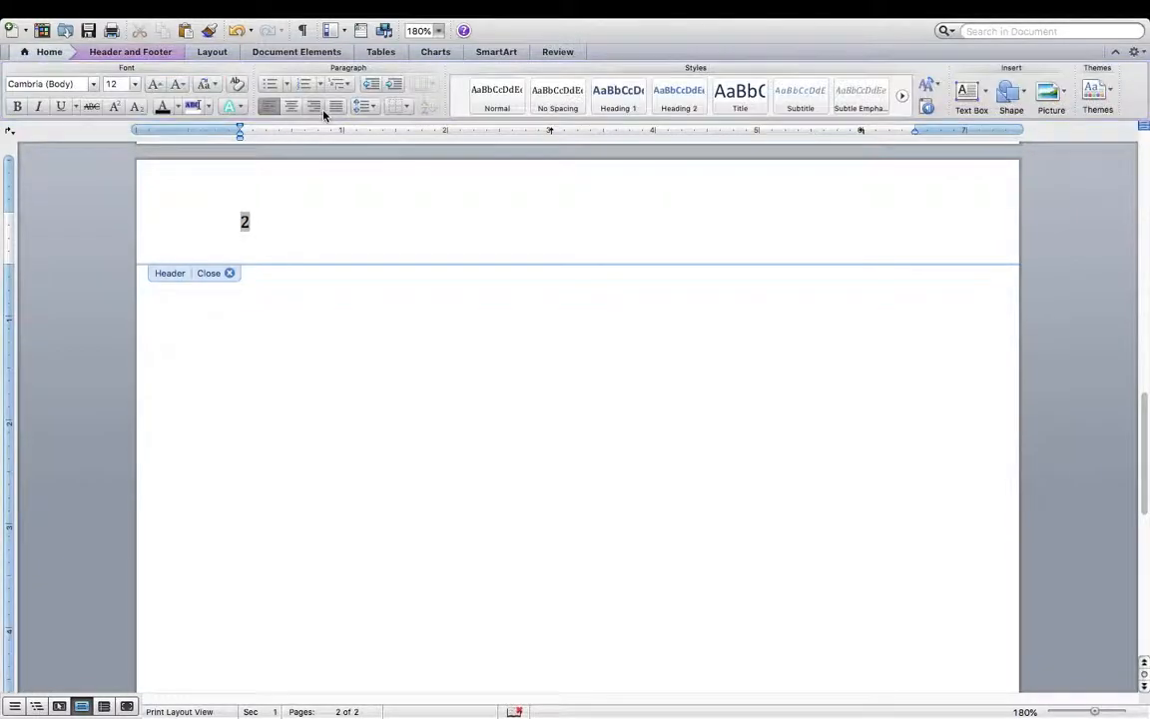
pyautogui.click(316, 107)
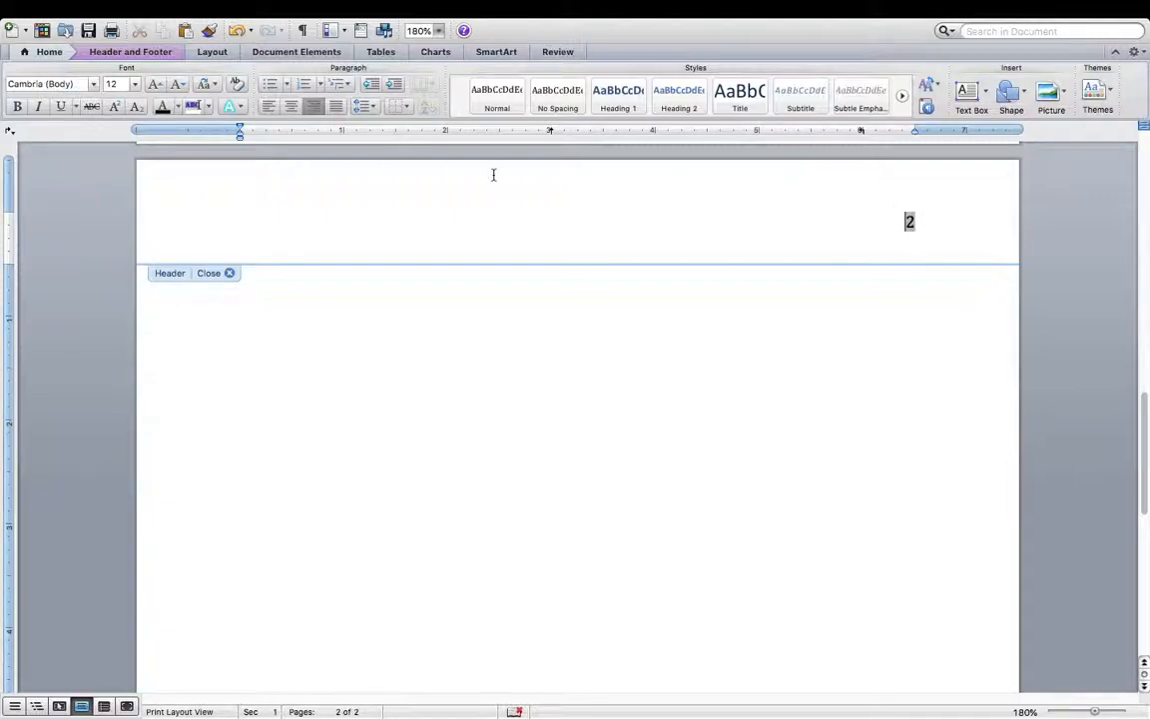
# - Set the page 2 header's page number in Times New Roman
pyautogui.press('super+a')
pyautogui.click(94, 86)
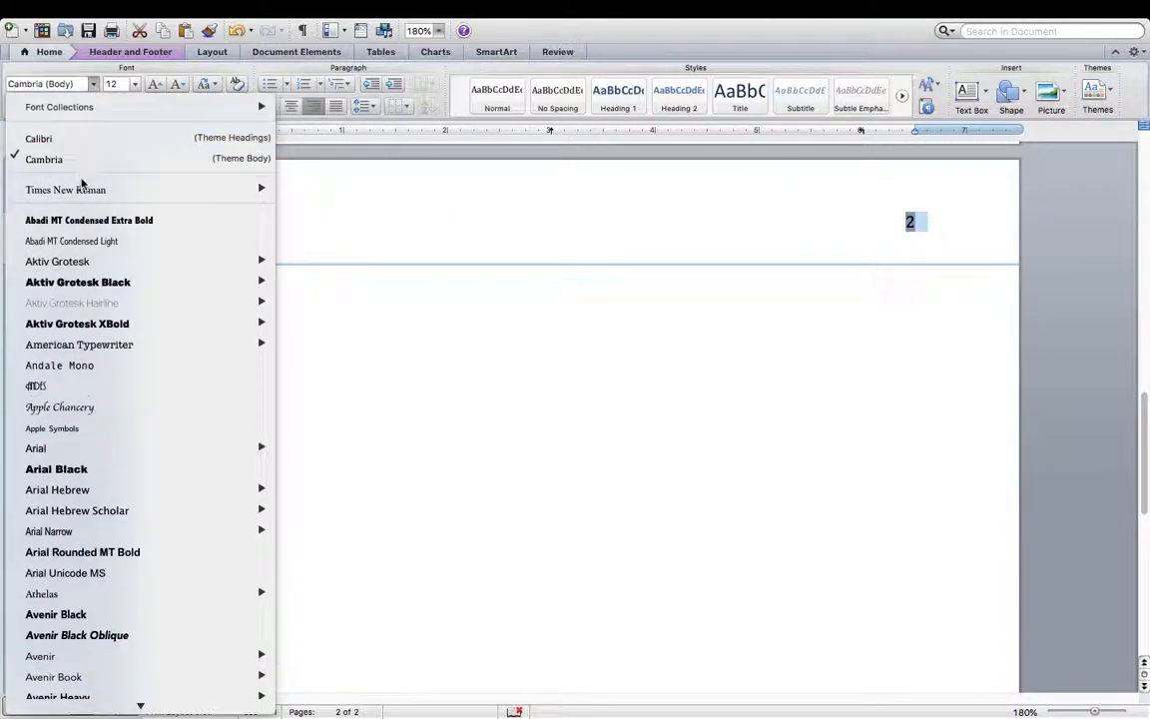
pyautogui.moveTo(85, 189)
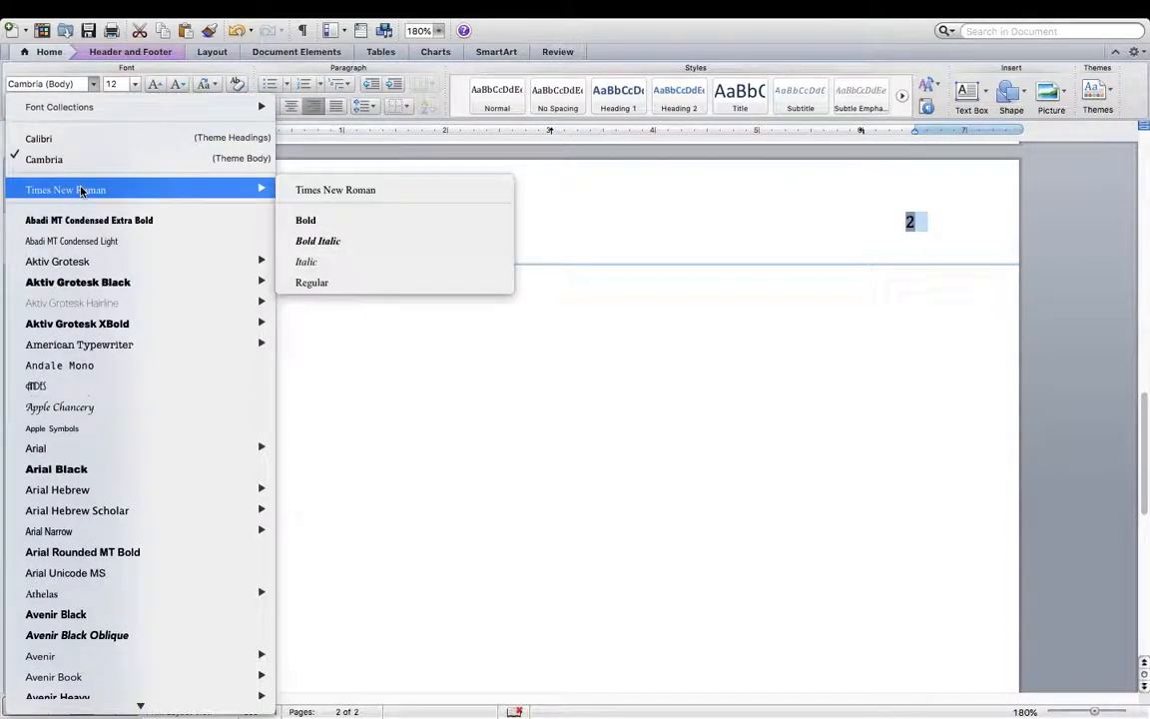
pyautogui.click(369, 190)
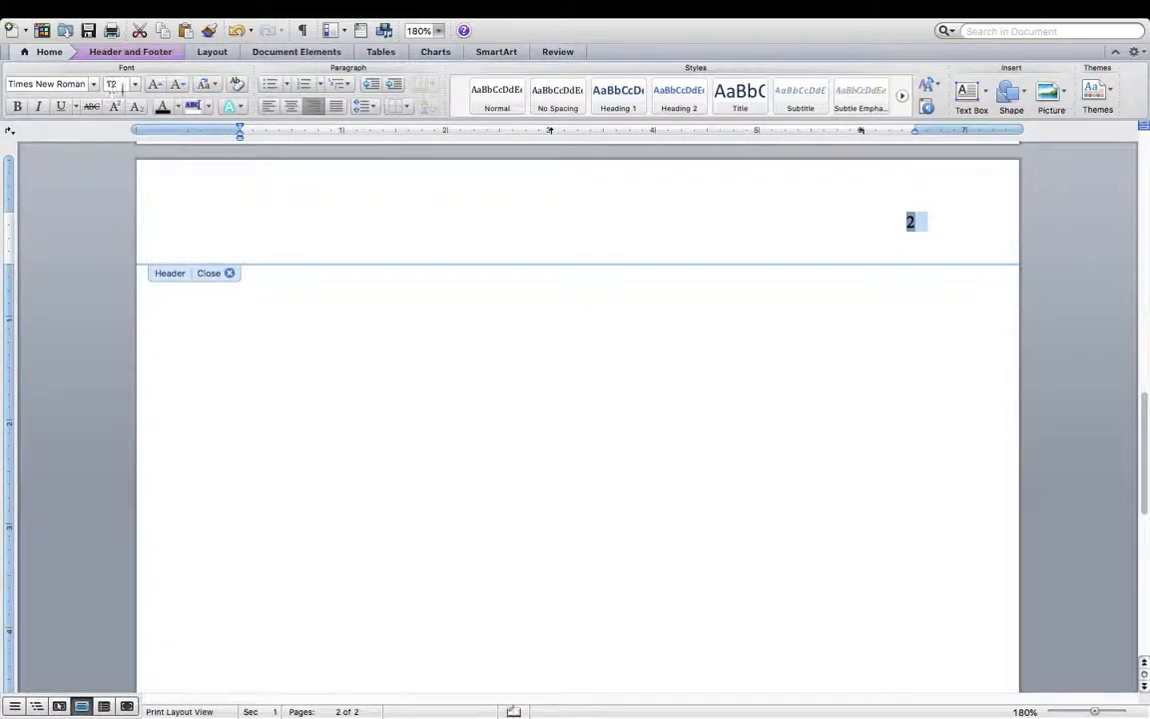
pyautogui.click(907, 221)
pyautogui.scroll(12, 905, 224)
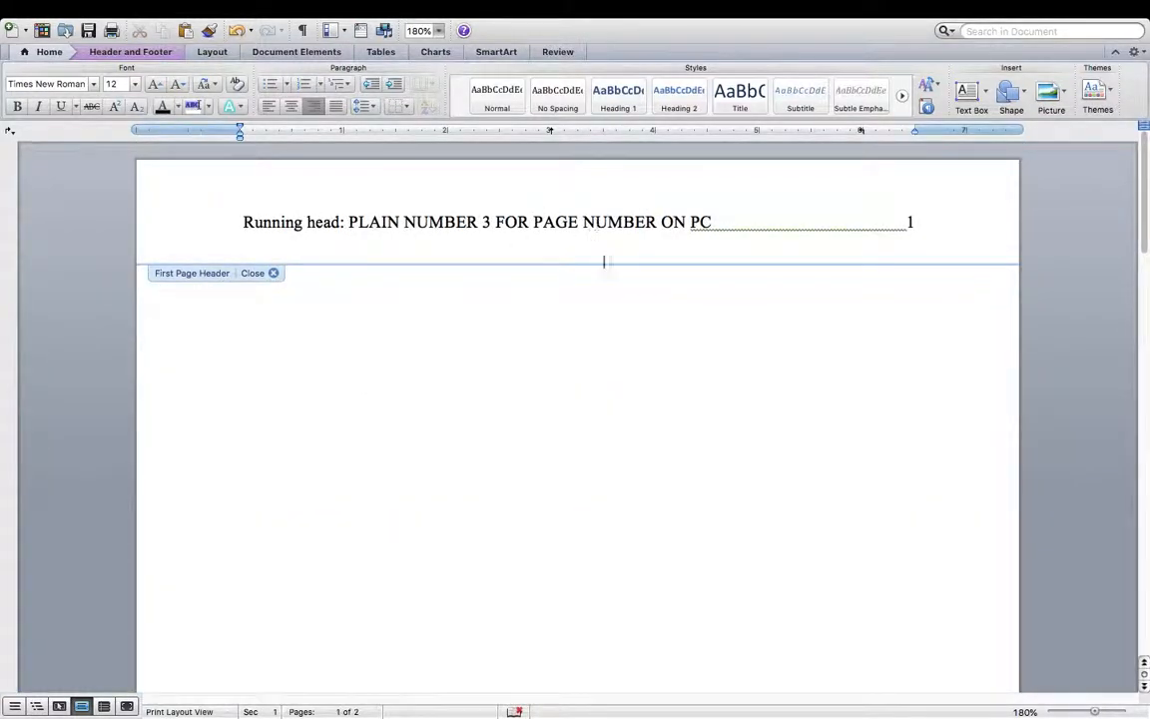
# - Add the running head 'PLAIN NUMBER 3 FOR PAGE NUMBER ON PC' before page 2's header number, keeping the number on the same line
pyautogui.scroll(-12, 608, 323)
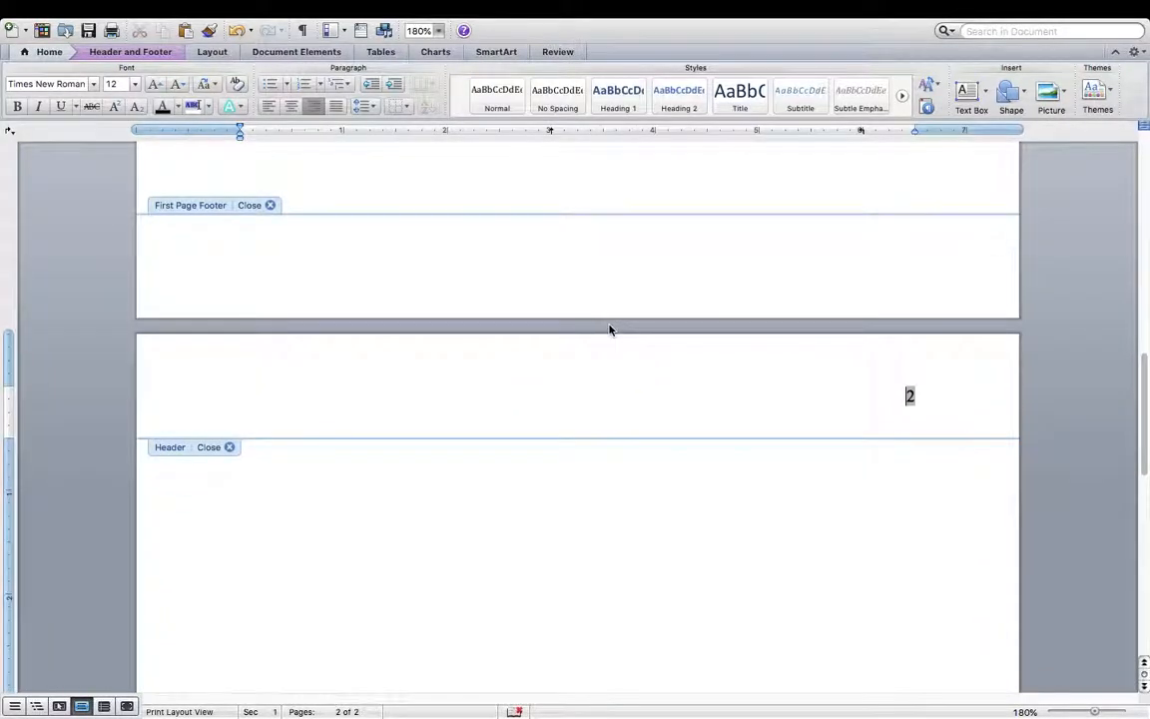
pyautogui.write('PLAIN NUMBER ')
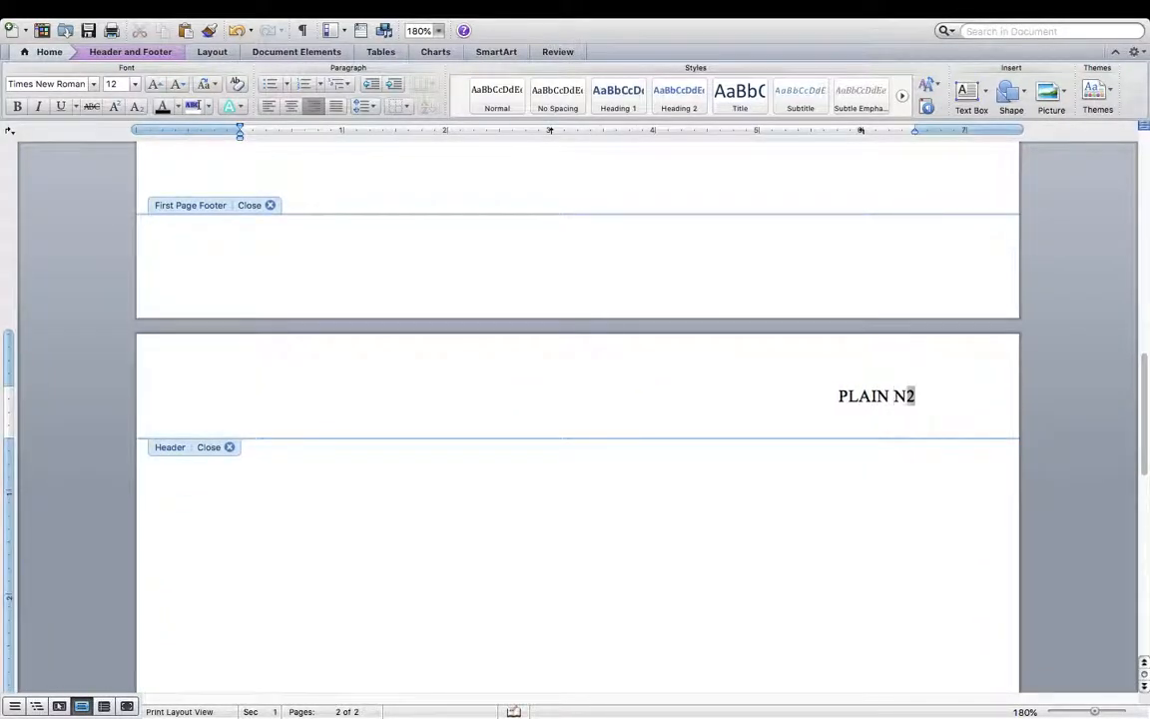
pyautogui.write('3 FOR PAGE')
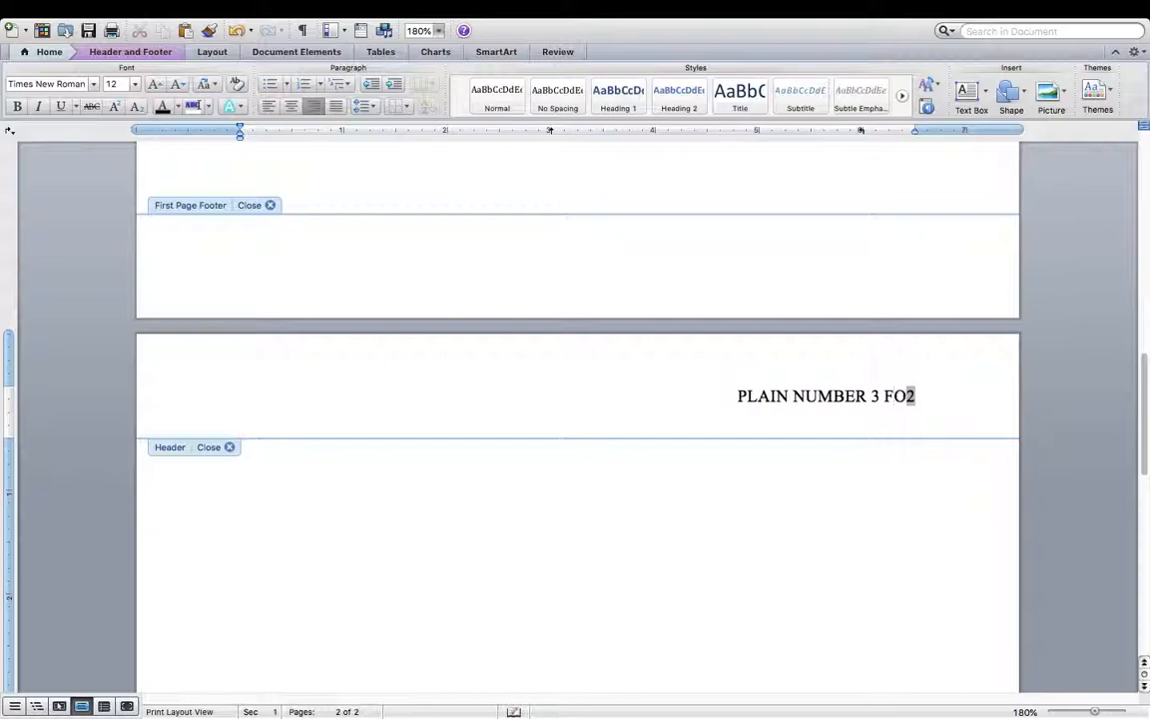
pyautogui.write(' NUMBER ON PC')
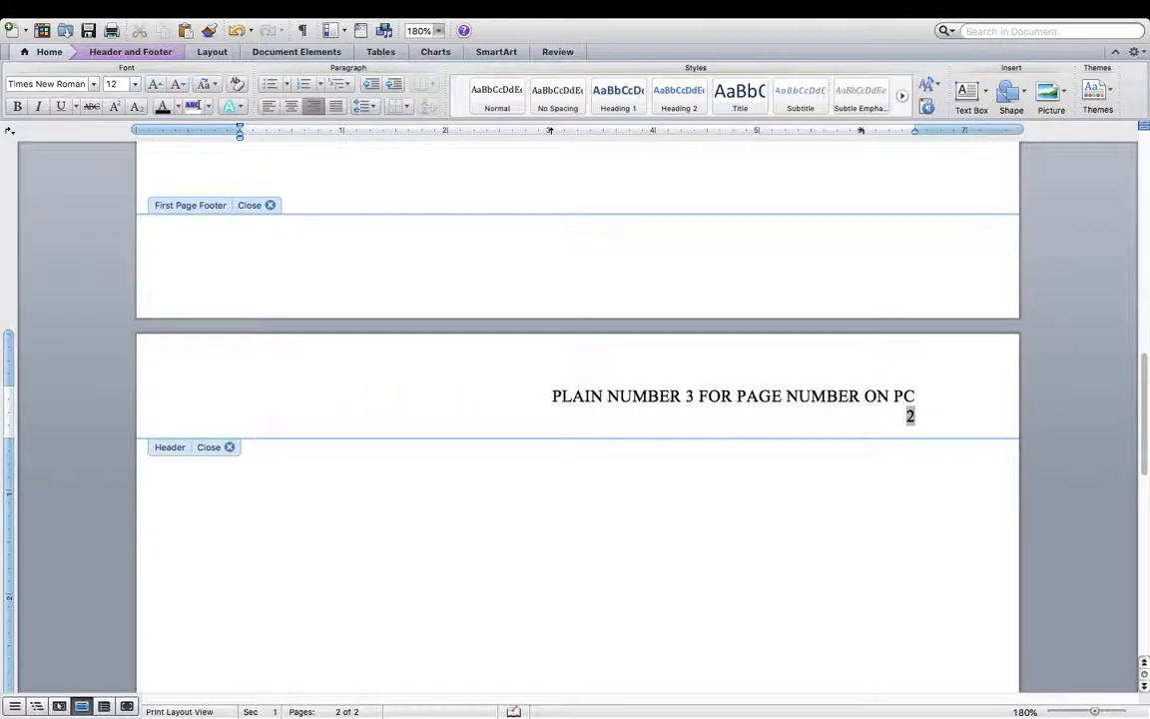
pyautogui.press('BackSpace')
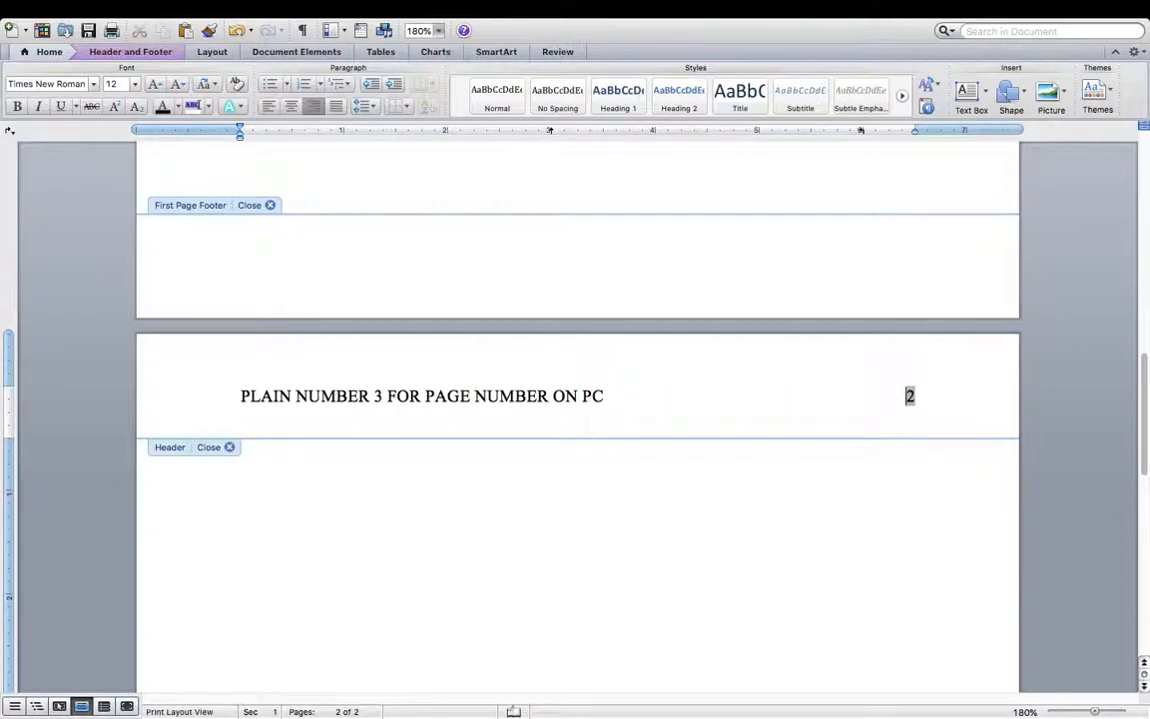
# - Leave the header, check the page headers, and put the cursor at the top of page 1's body
pyautogui.doubleClick(573, 488)
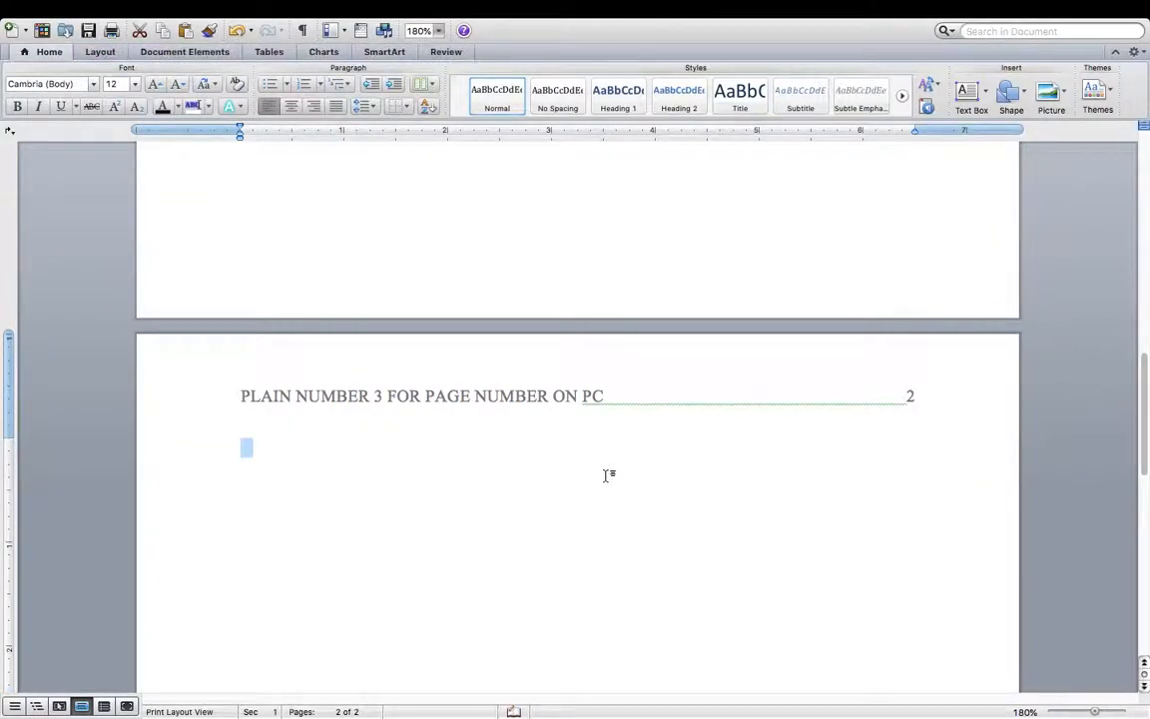
pyautogui.scroll(15, 608, 476)
pyautogui.scroll(-15, 605, 472)
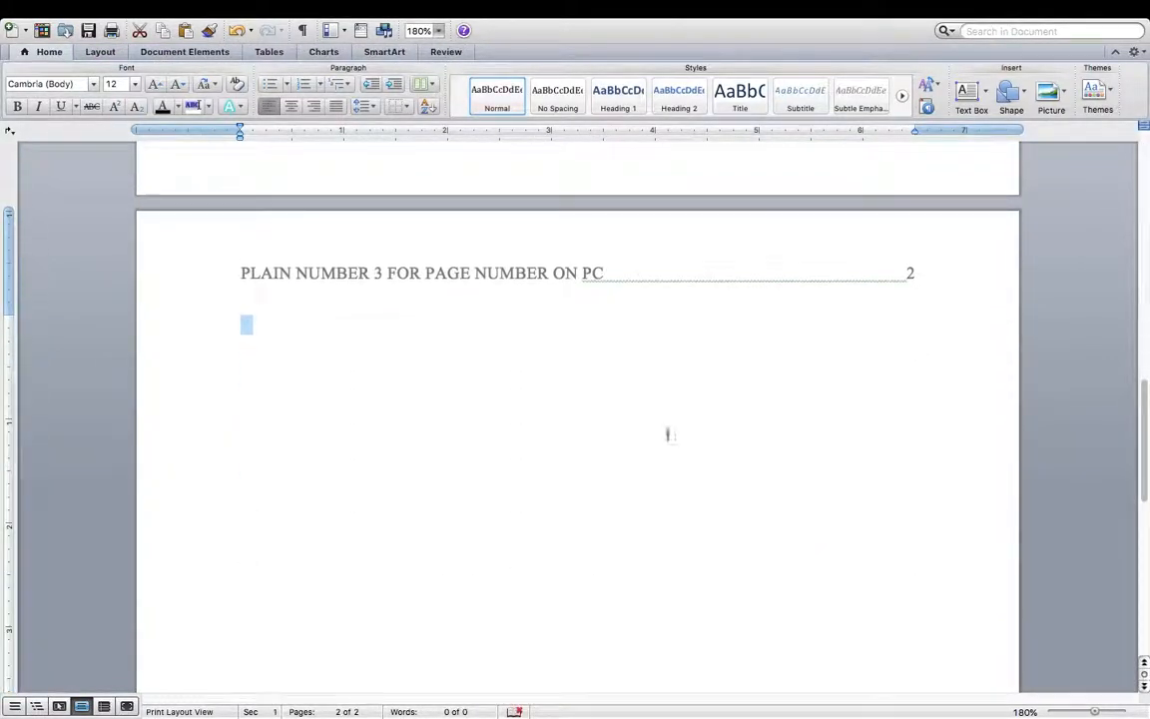
pyautogui.scroll(2, 770, 409)
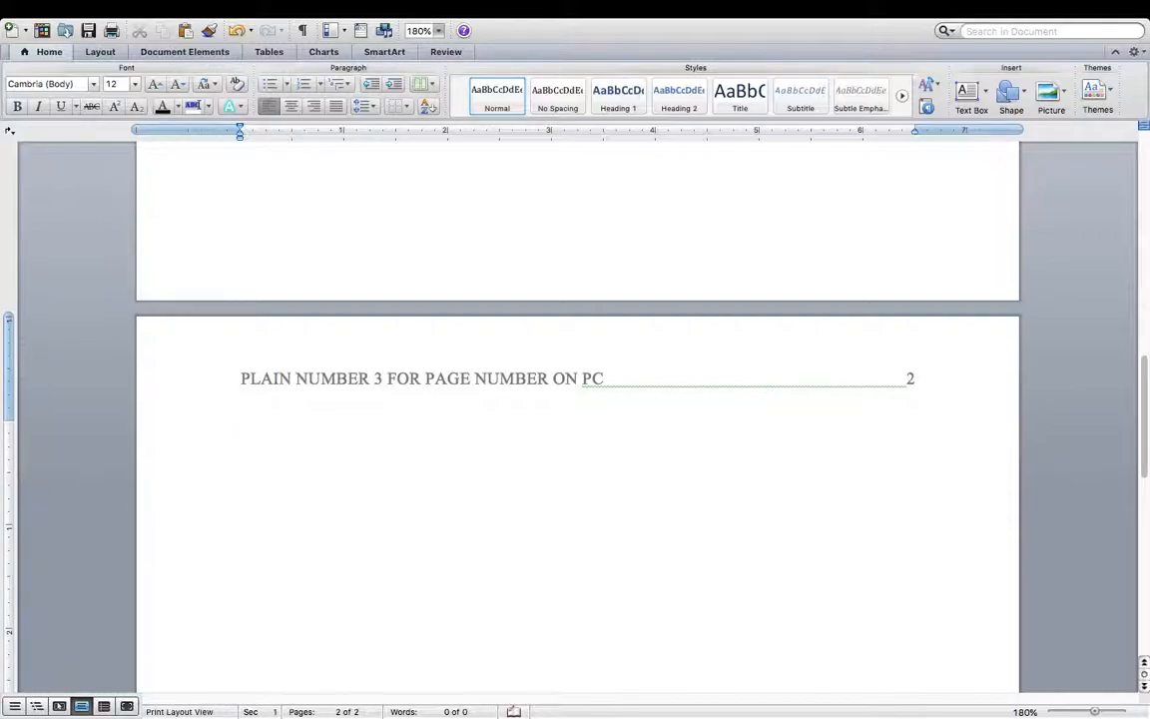
pyautogui.scroll(-15, 714, 464)
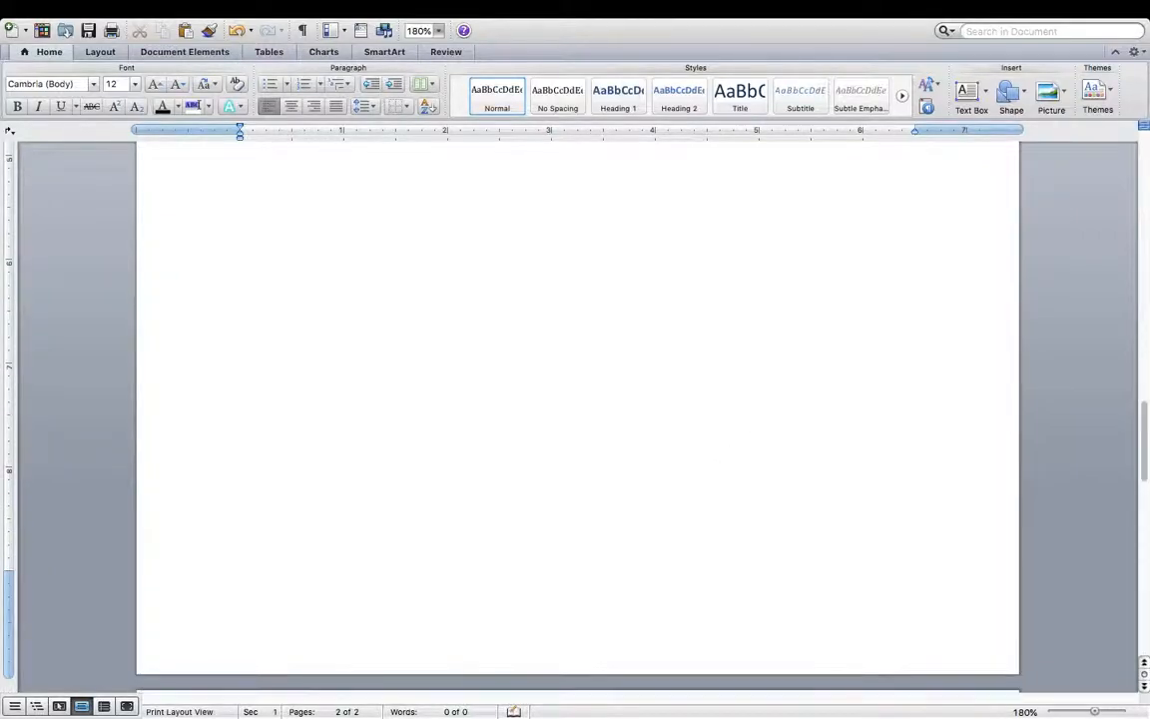
pyautogui.scroll(-3, 577, 409)
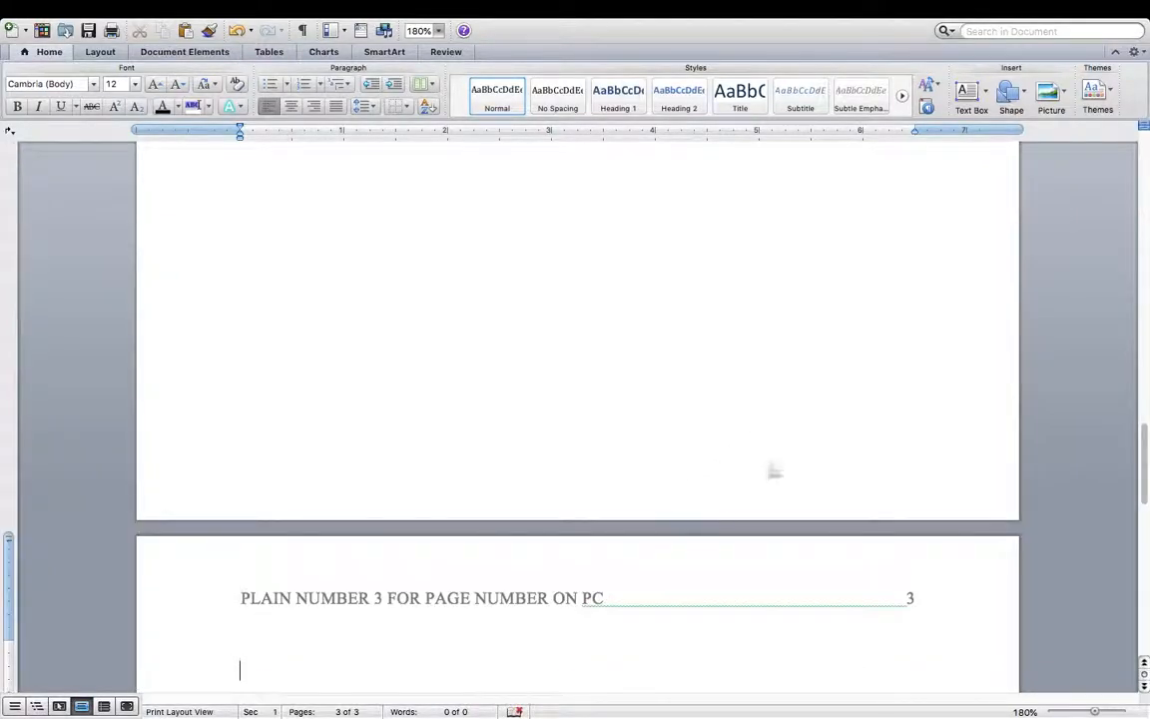
pyautogui.scroll(-3, 698, 509)
pyautogui.scroll(20, 443, 452)
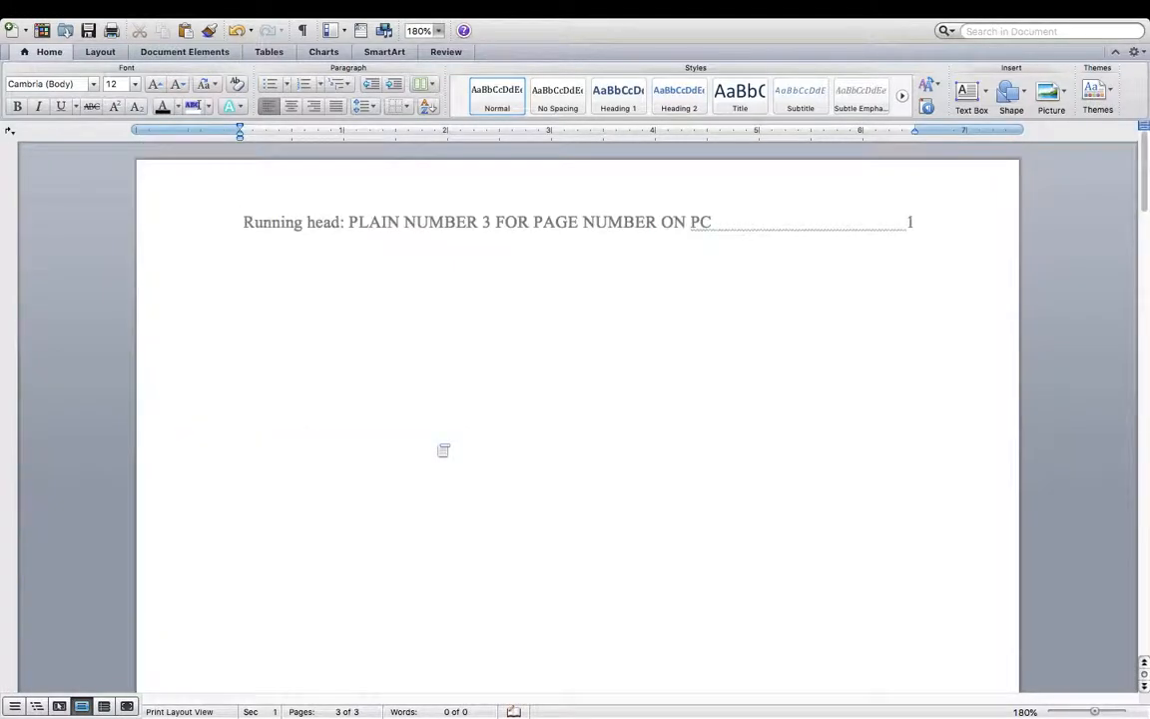
pyautogui.scroll(-20, 609, 383)
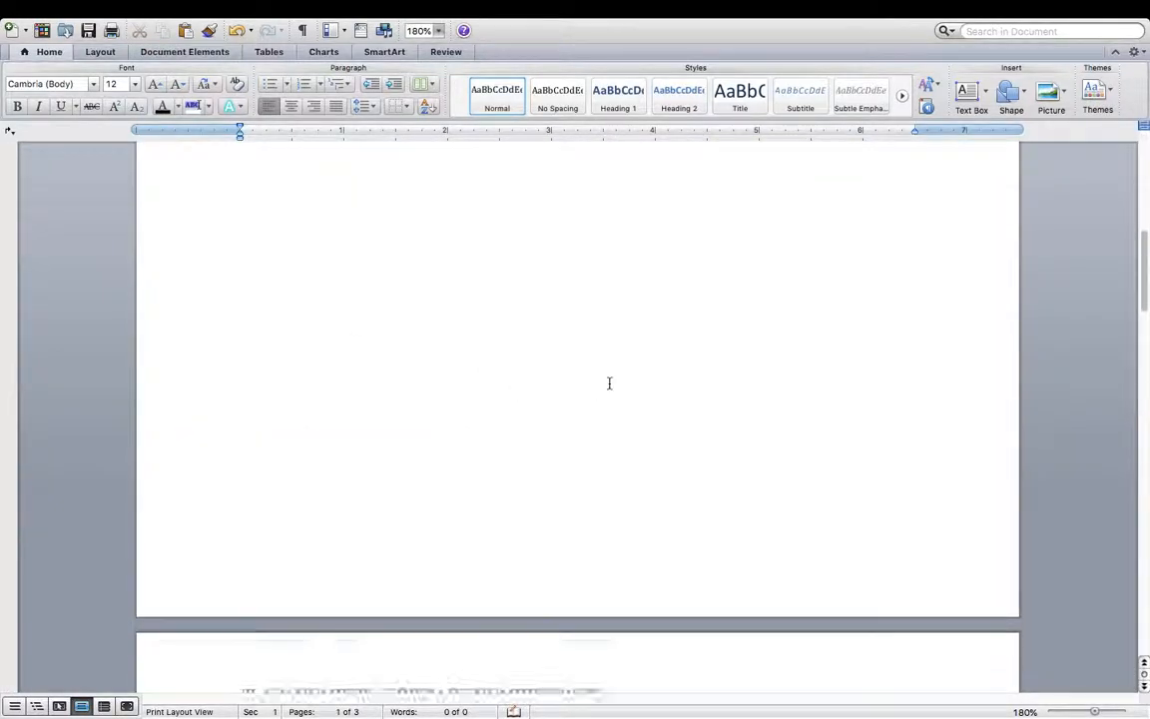
pyautogui.scroll(-20, 609, 383)
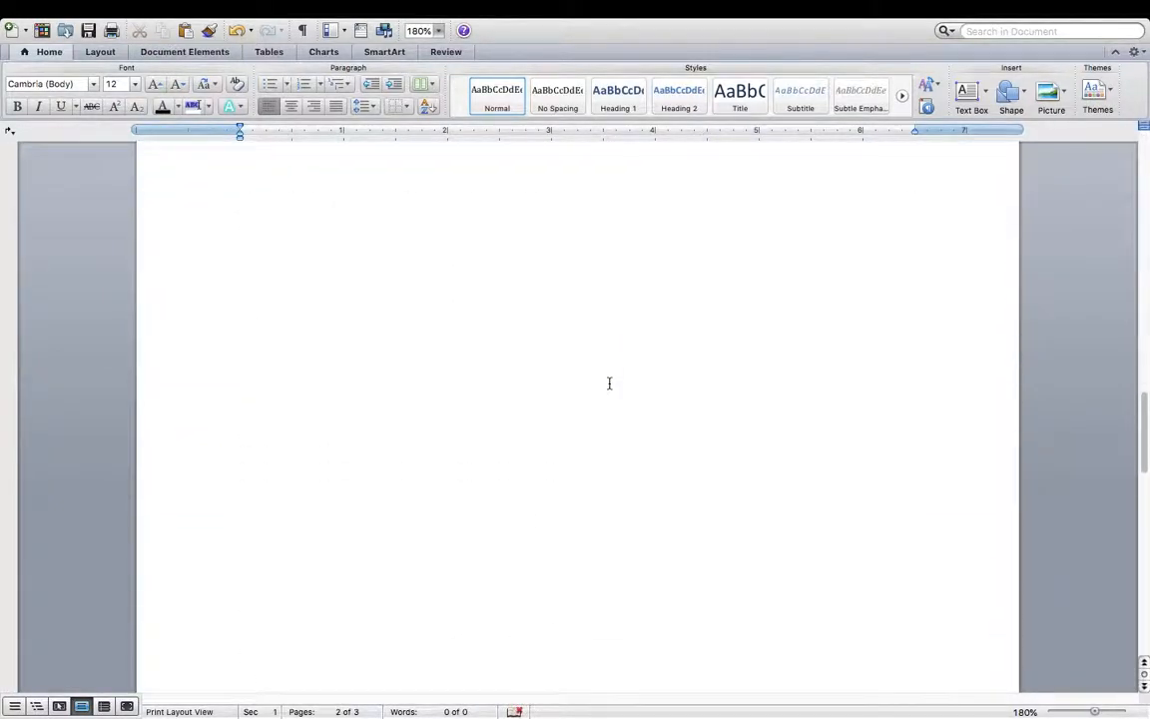
pyautogui.scroll(10, 609, 384)
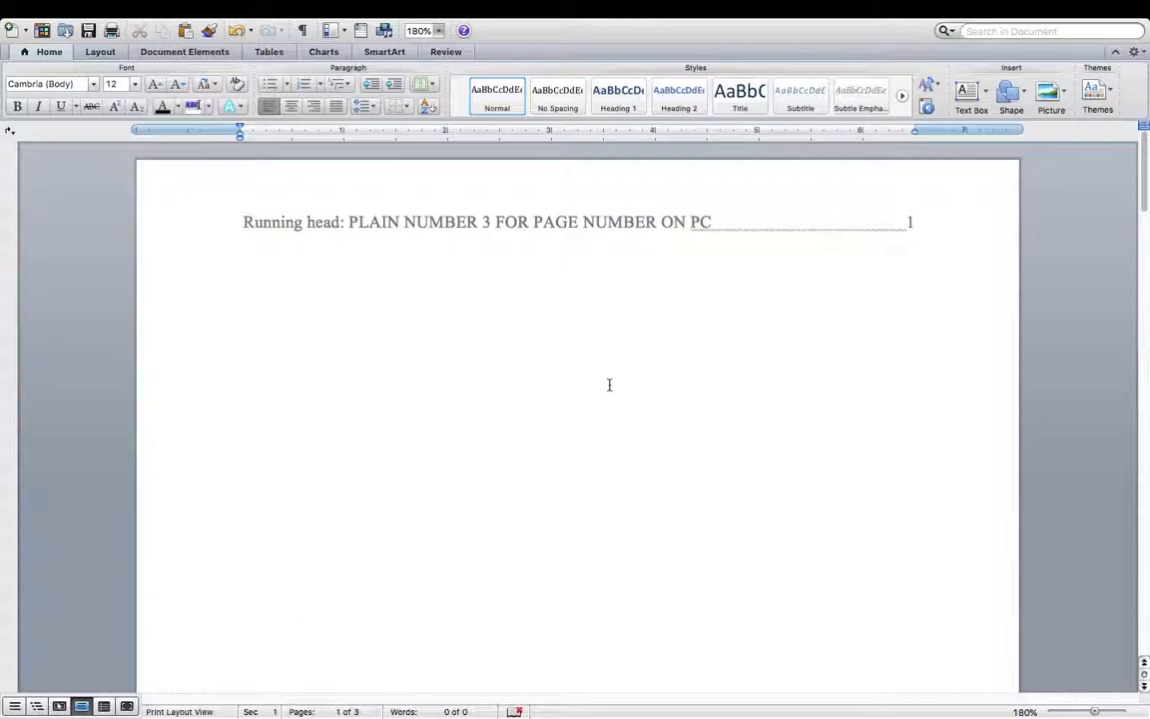
pyautogui.click(564, 344)
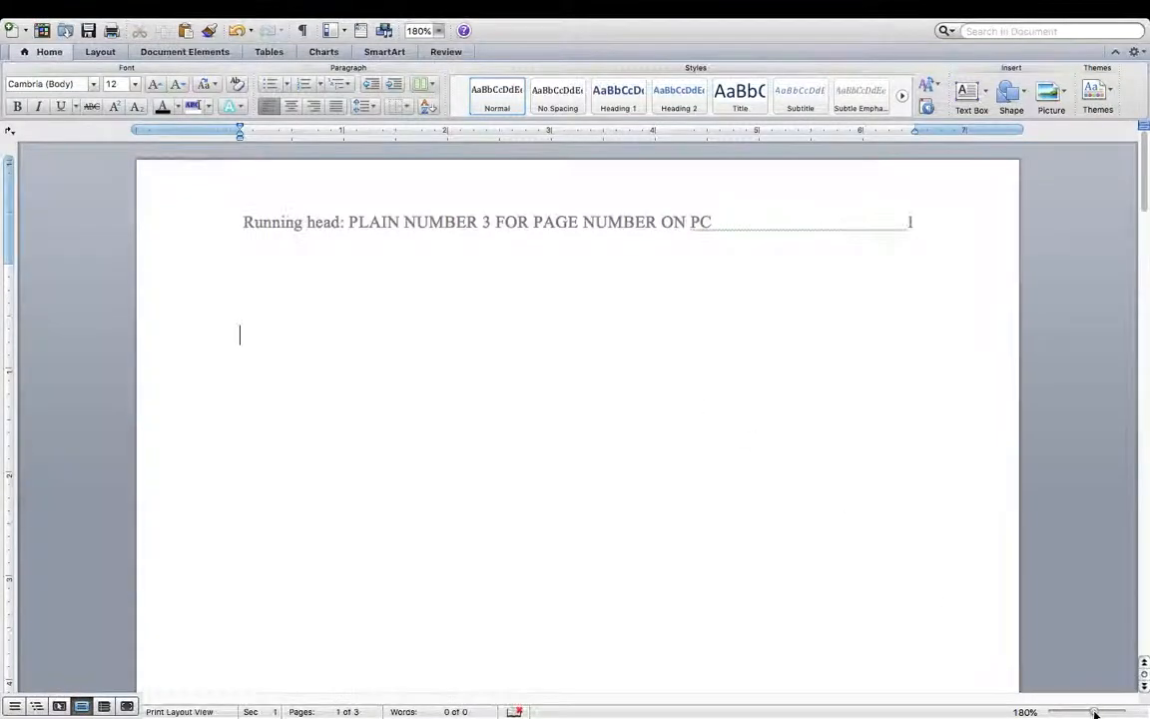
# - Zoom out, centre the title page text, and type the author's name as its first line
pyautogui.click(1092, 712)
pyautogui.click(1092, 712)
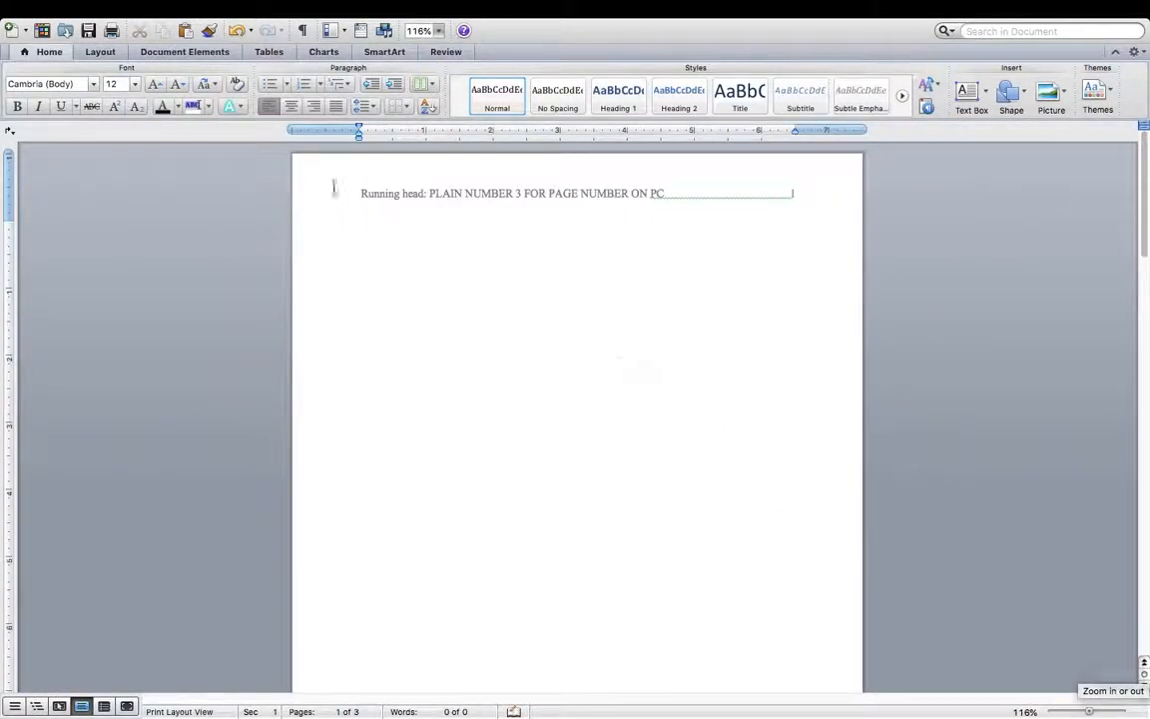
pyautogui.click(293, 107)
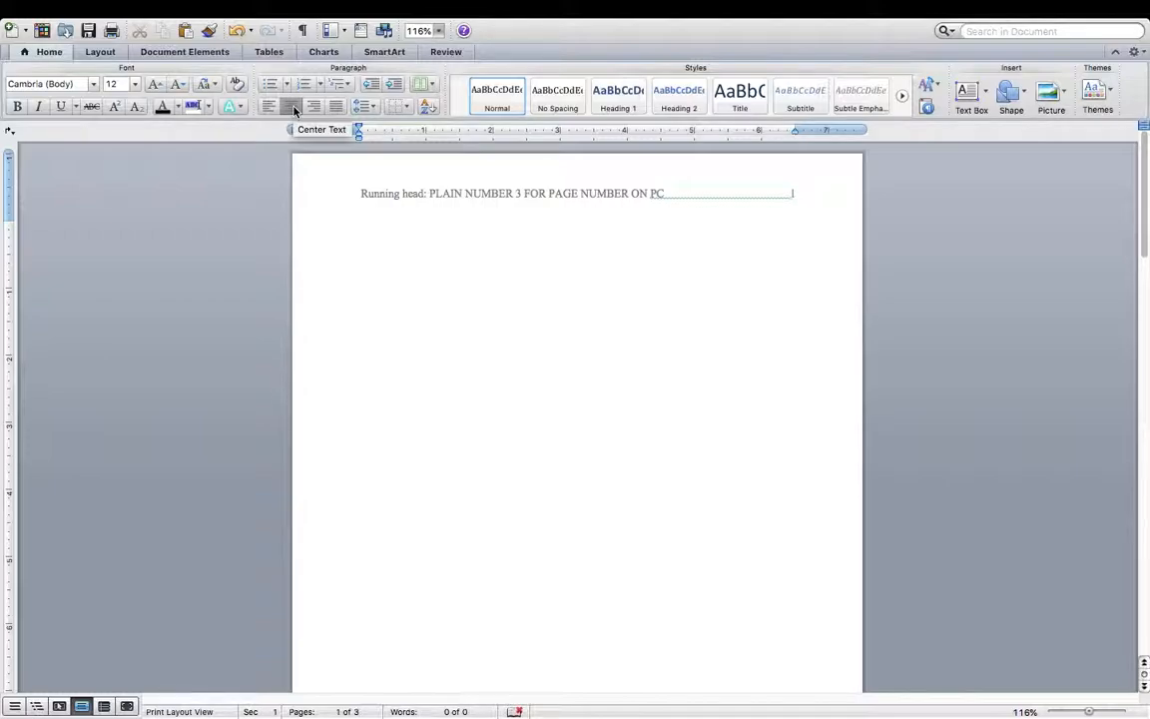
pyautogui.write('JO')
pyautogui.press('BackSpace')
pyautogui.press('BackSpace')
pyautogui.press('BackSpace')
pyautogui.write('e Sm')
pyautogui.press('Return')
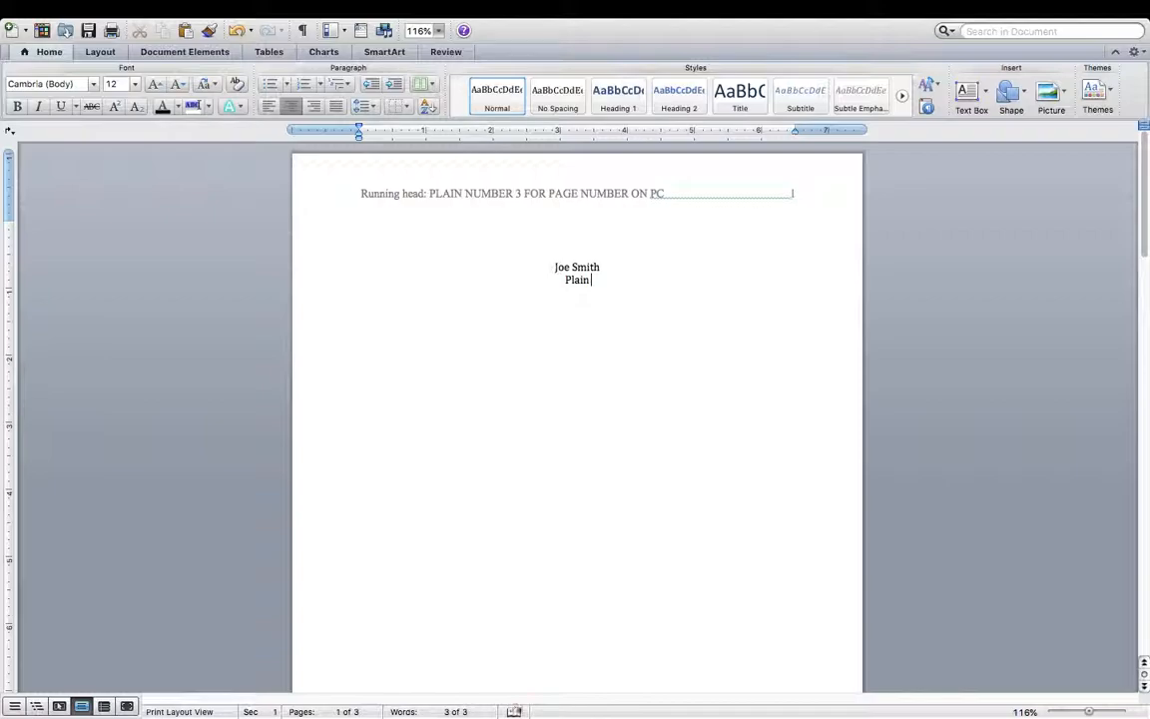
# - Type the title 'Plain Number 3 for Page Number on PC: How to Set Up APA on a Mac' and 'Embry-Riddle Aeronautical University' below it
pyautogui.write('Plain Number 3 for Page Number on PC: How to Set')
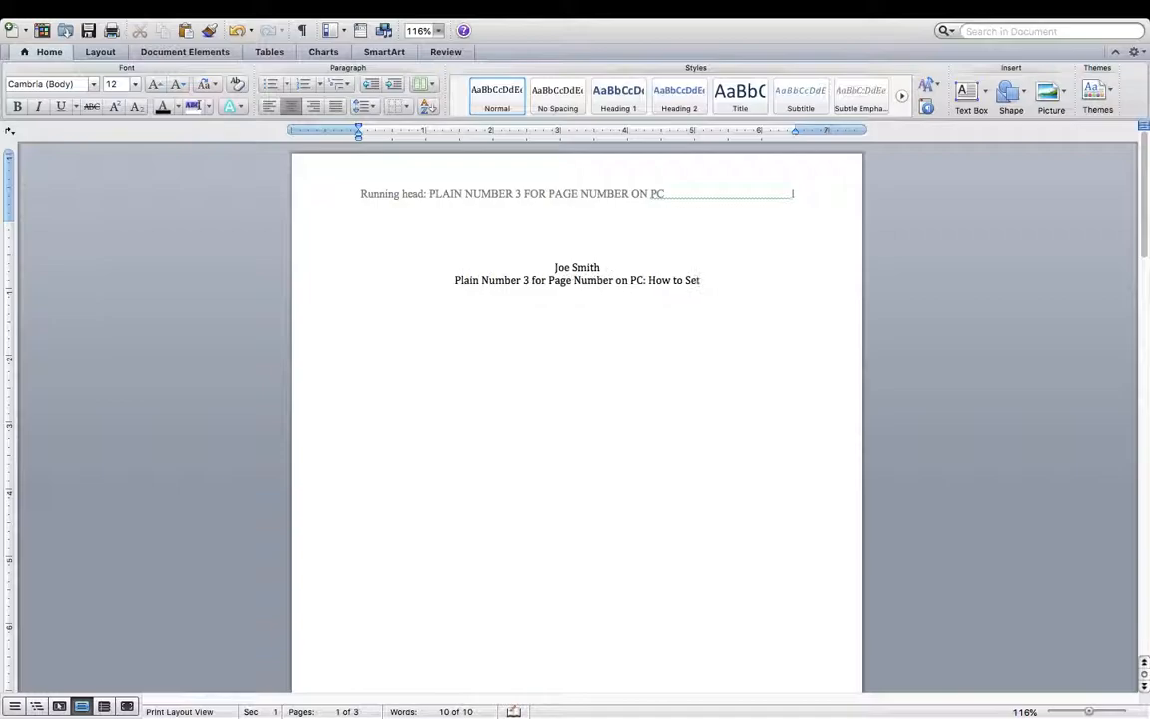
pyautogui.write(' Up APA')
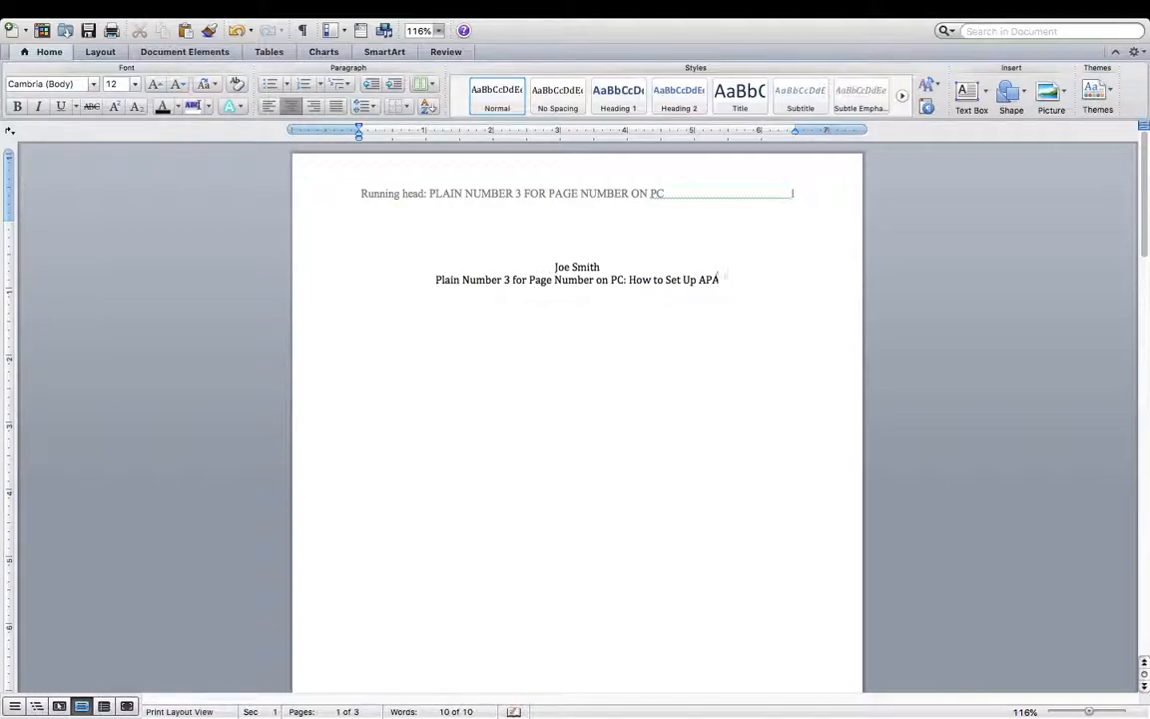
pyautogui.write(' on a MA')
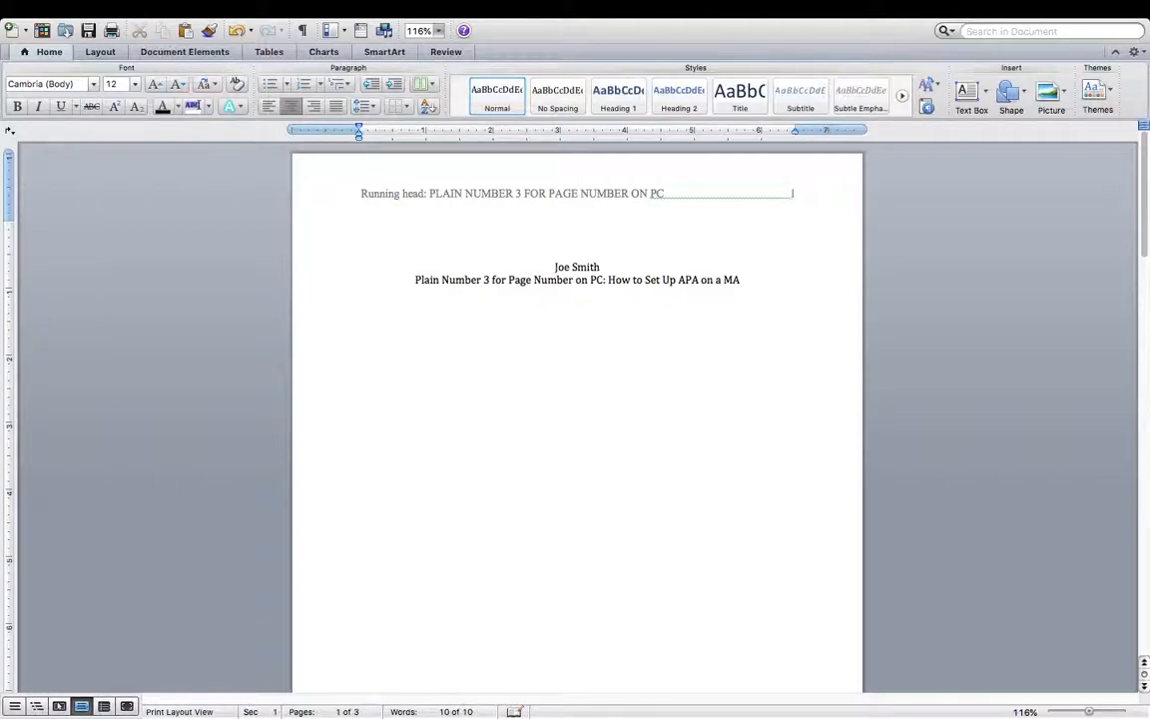
pyautogui.press('BackSpace')
pyautogui.write('ac')
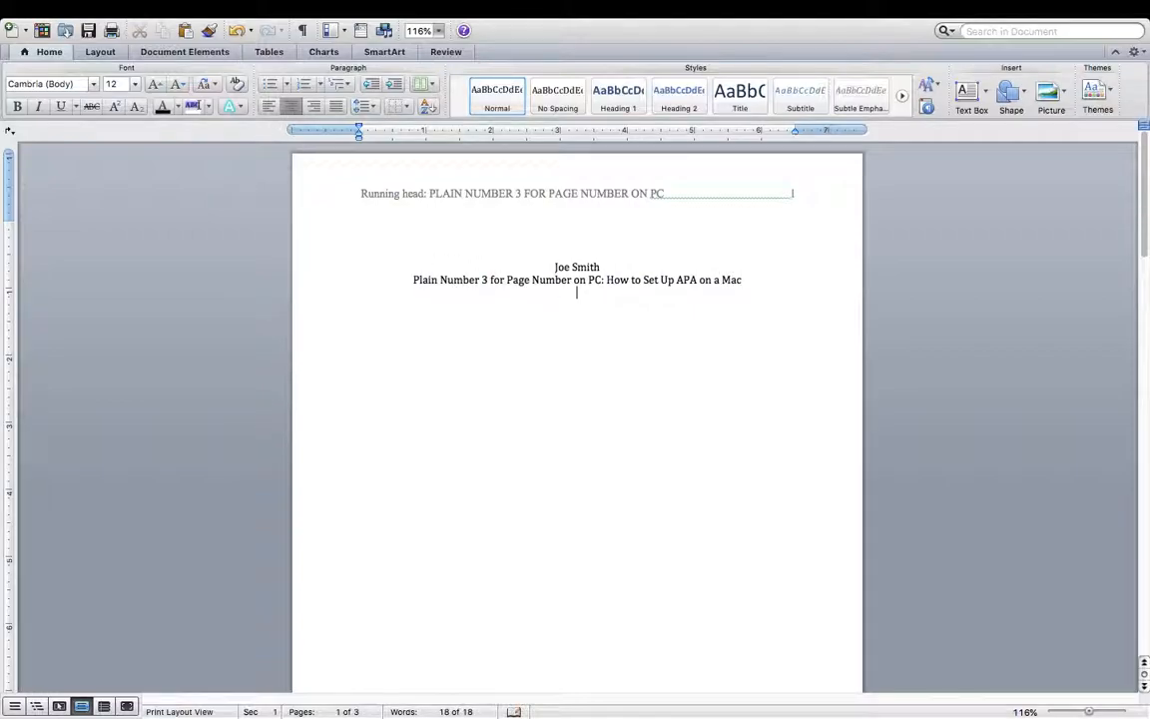
pyautogui.write('ry-Riddle Aero')
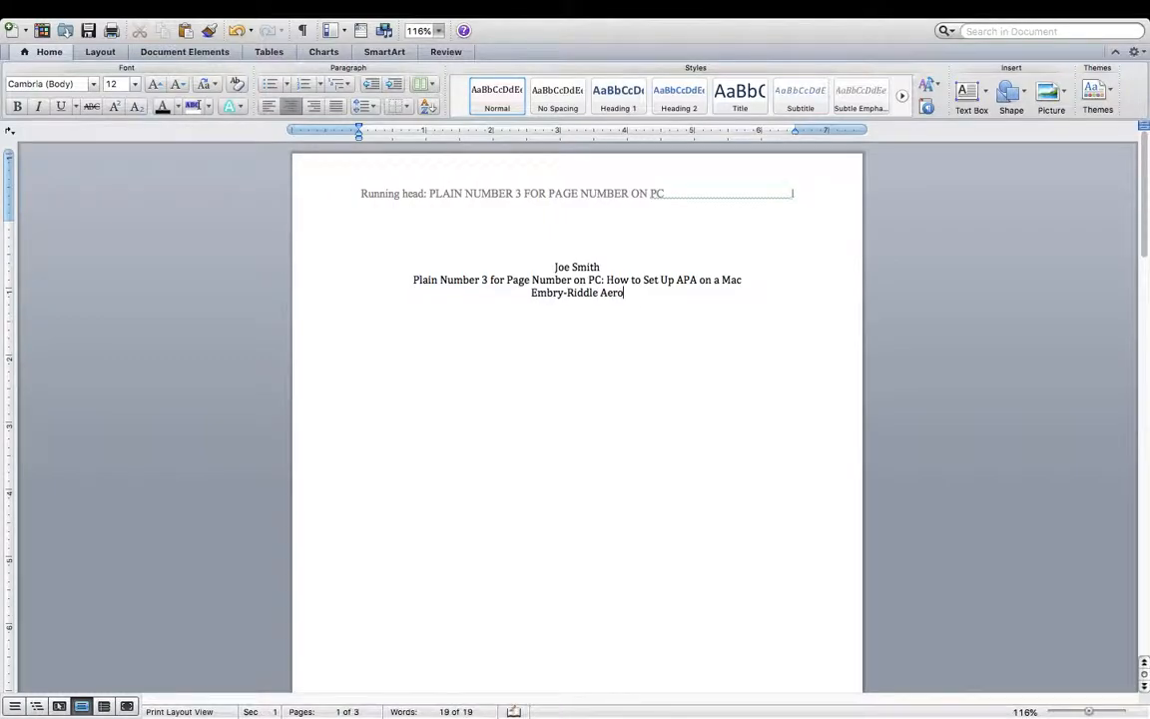
pyautogui.write('nautical')
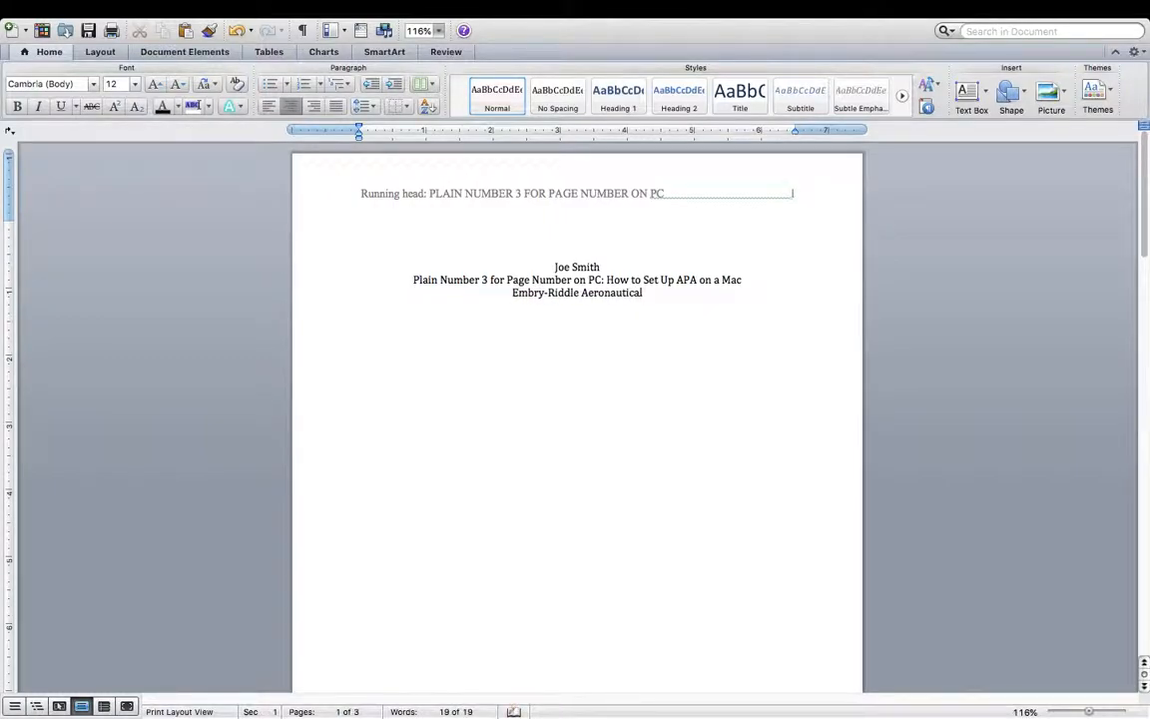
pyautogui.write(' University')
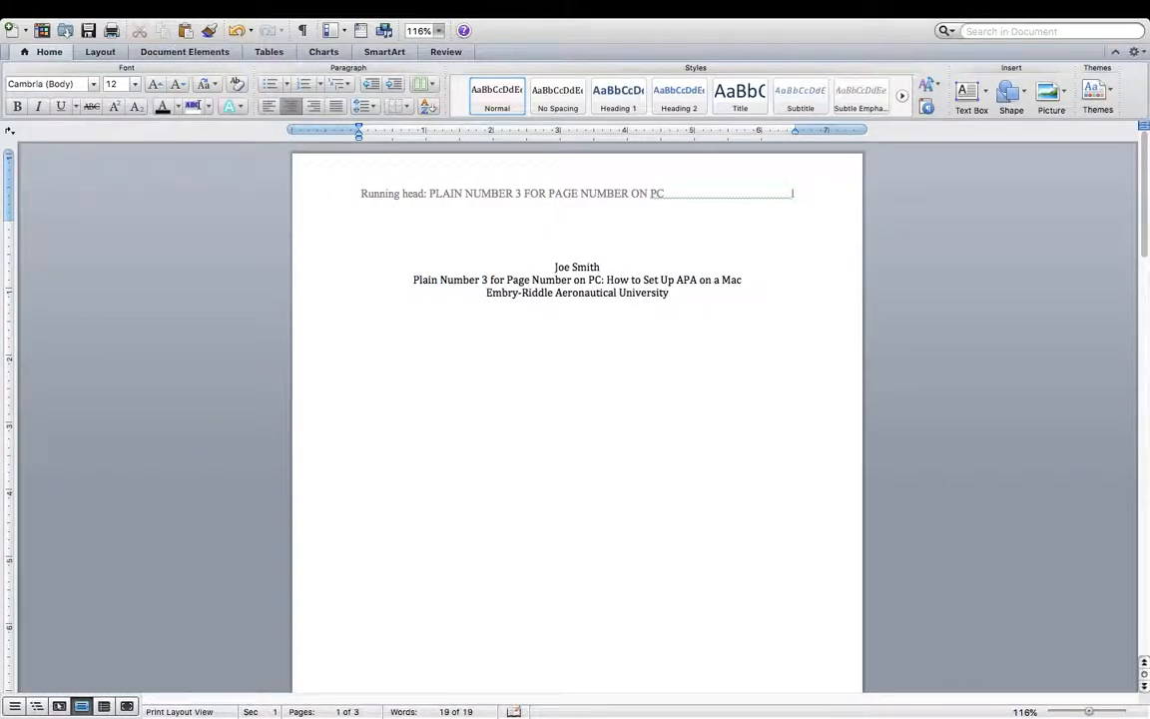
# - Select all of the document's text with Command+A
pyautogui.scroll(-2, 623, 399)
pyautogui.scroll(1, 623, 398)
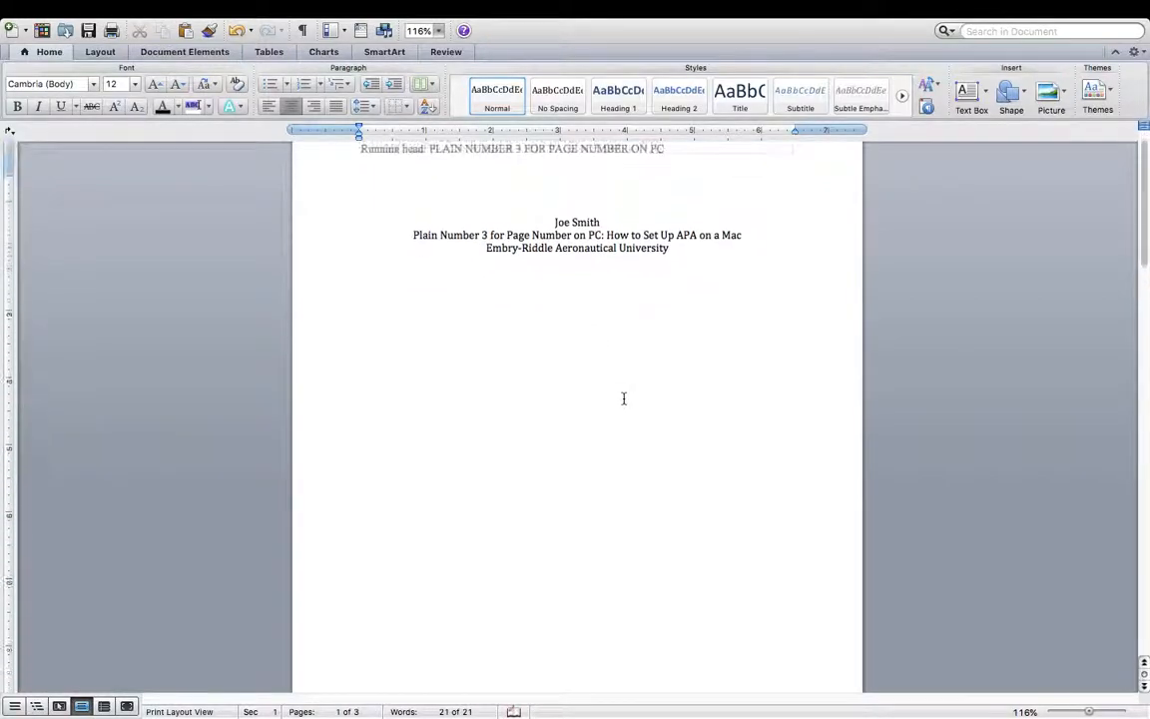
pyautogui.scroll(-8, 613, 326)
pyautogui.scroll(10, 614, 327)
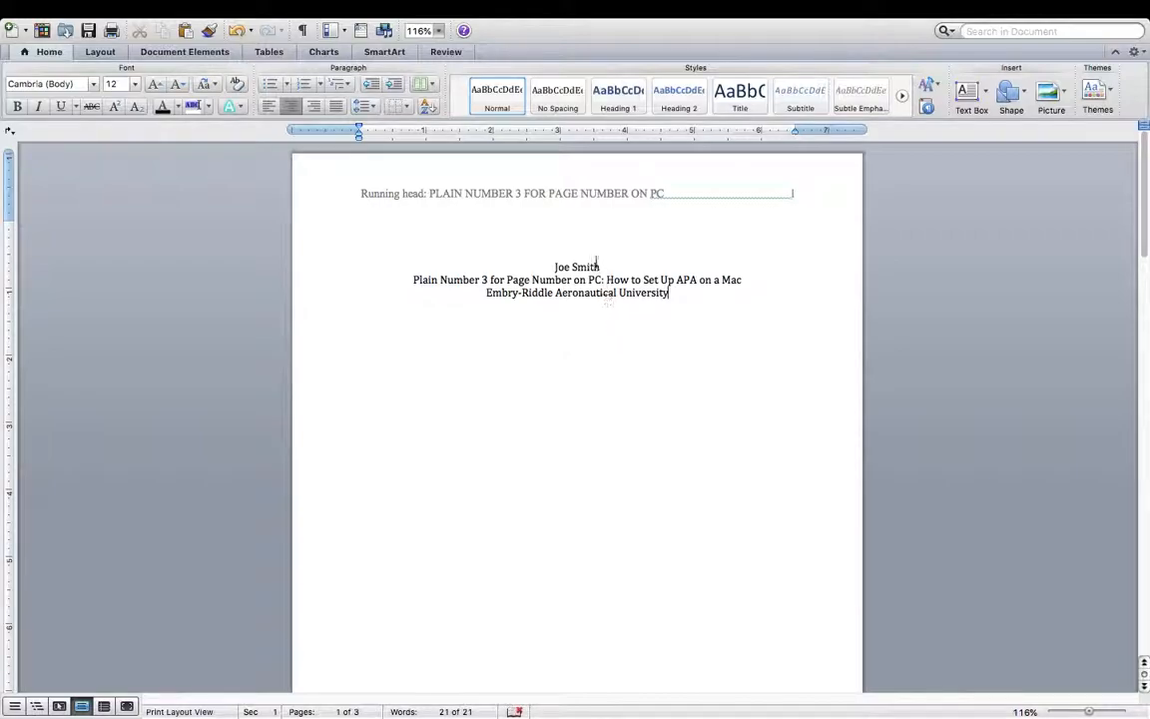
pyautogui.scroll(-2, 588, 428)
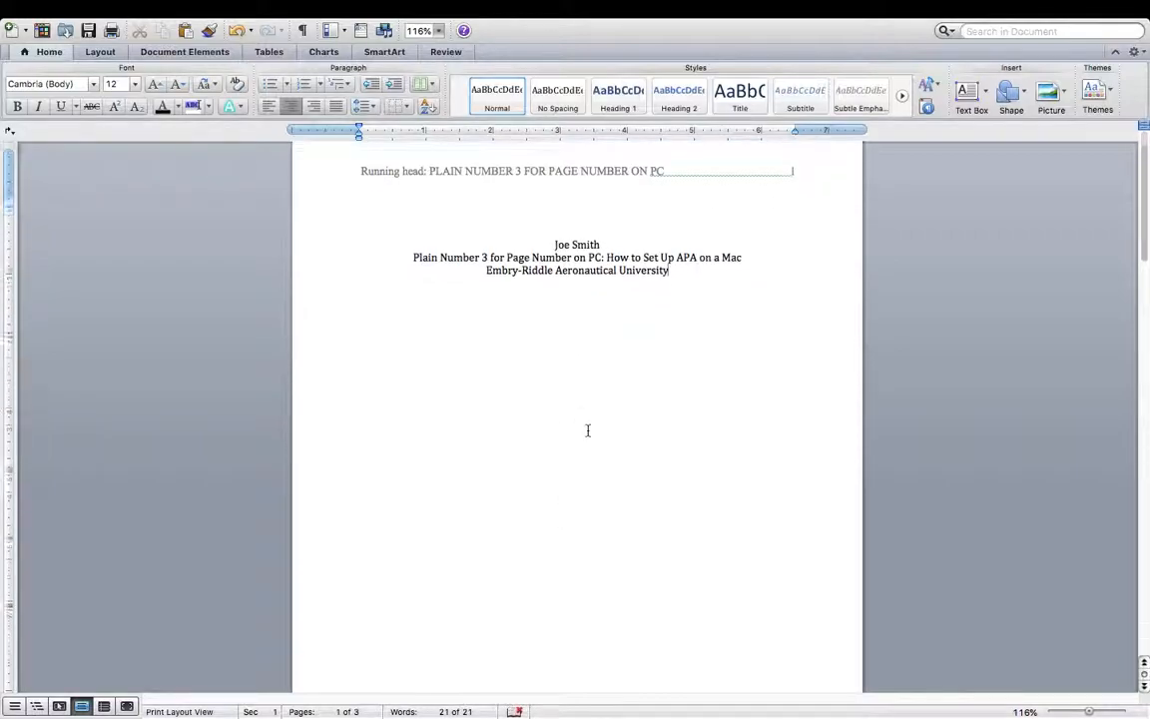
pyautogui.scroll(2, 565, 328)
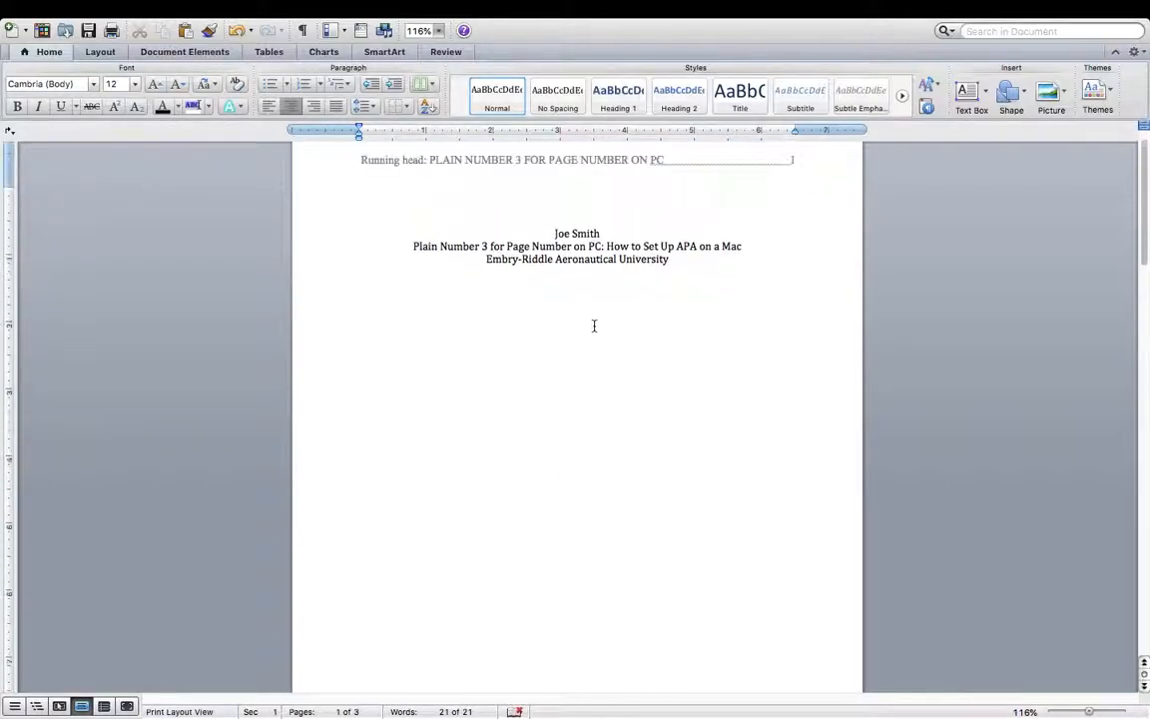
pyautogui.press('super+a')
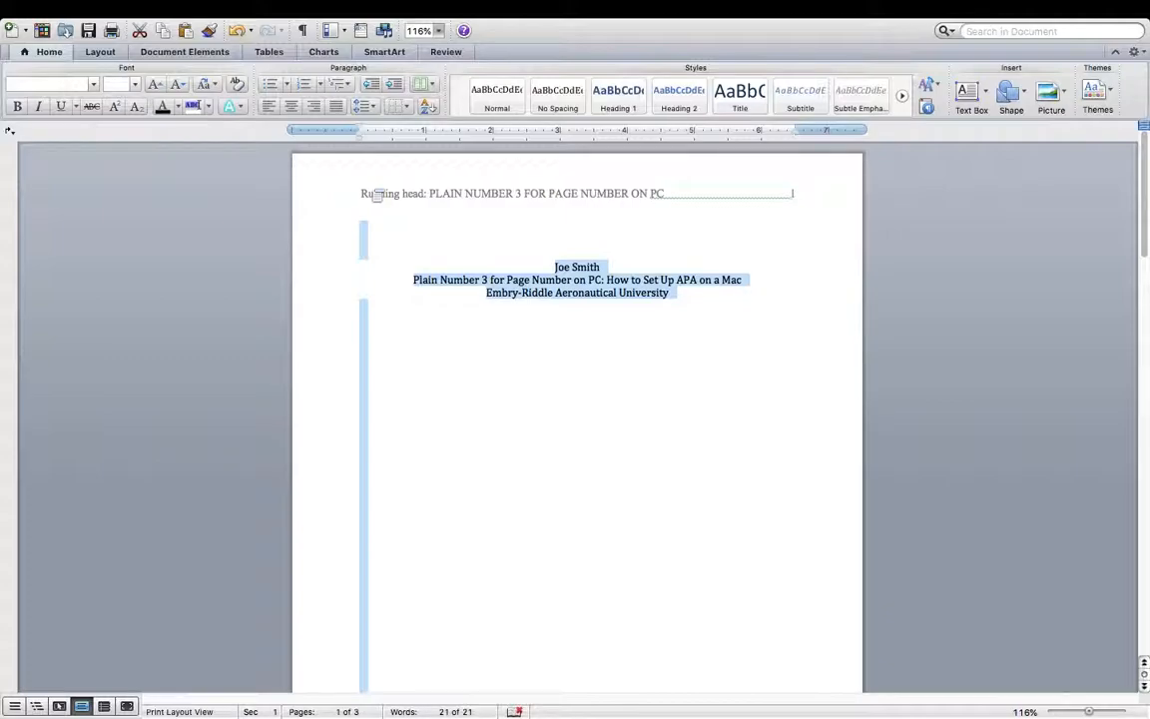
# - Open the Paragraph dialog from Line Spacing Options in the Home ribbon's Line Spacing menu
pyautogui.click(375, 108)
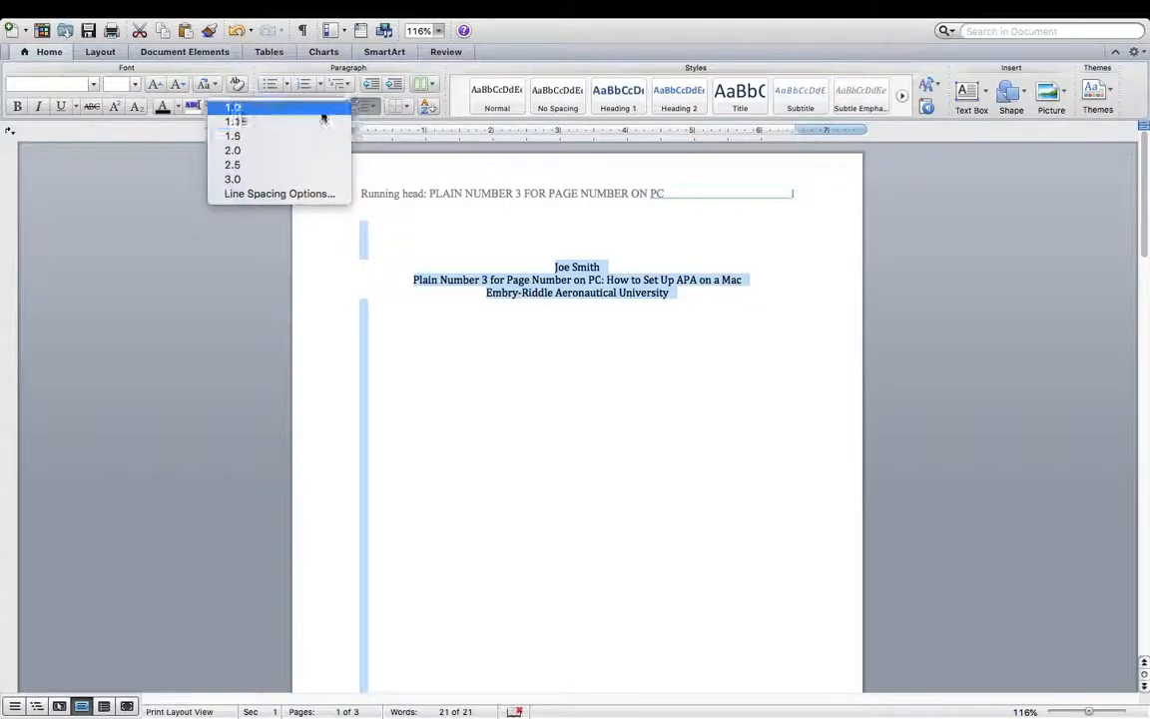
pyautogui.click(313, 195)
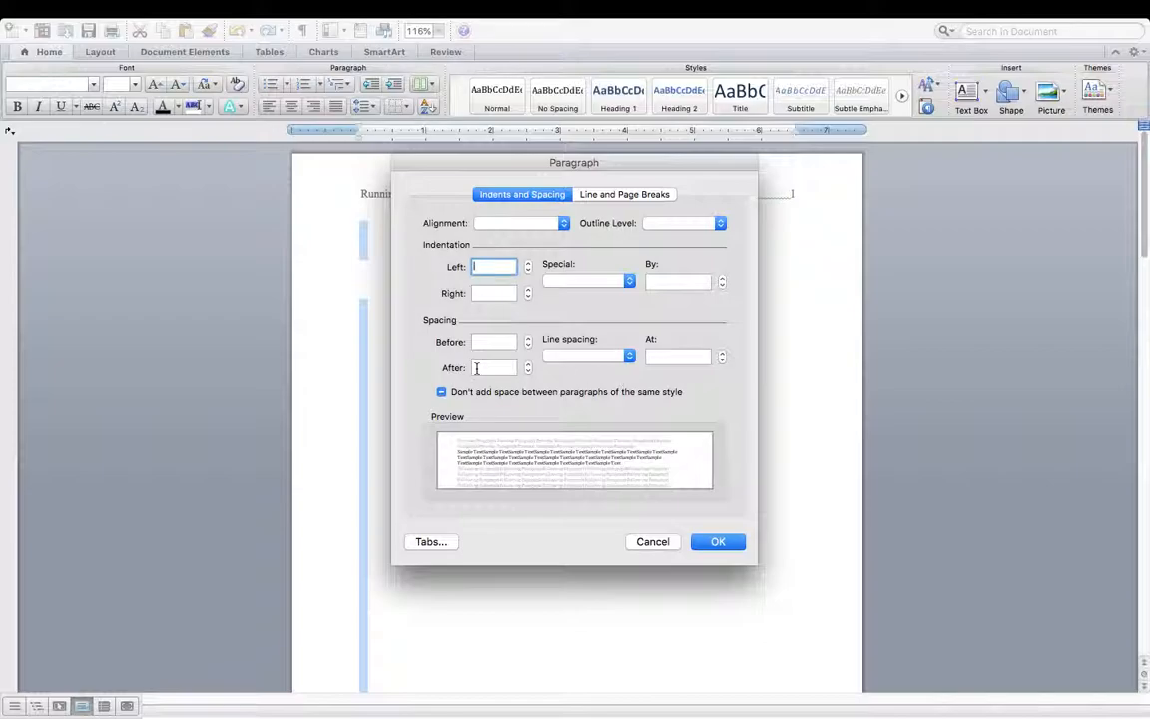
# - In the Paragraph dialog, set Before and After to 0 pt and Line spacing to Double, and apply it
pyautogui.click(528, 345)
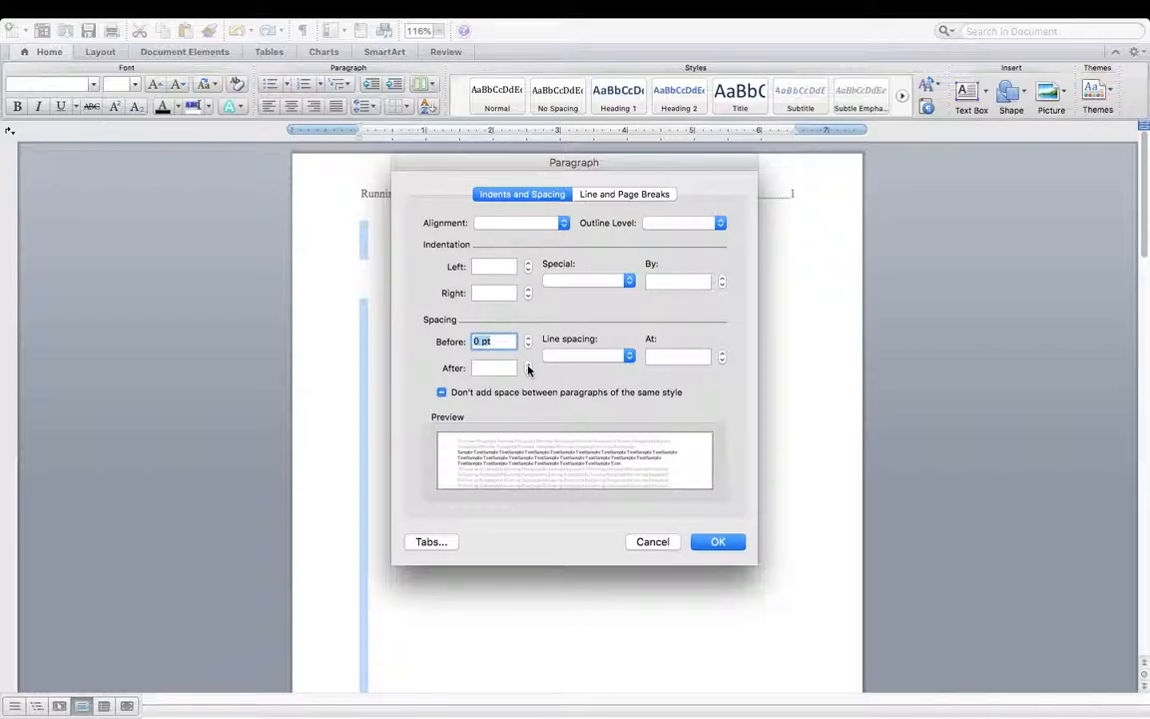
pyautogui.click(528, 369)
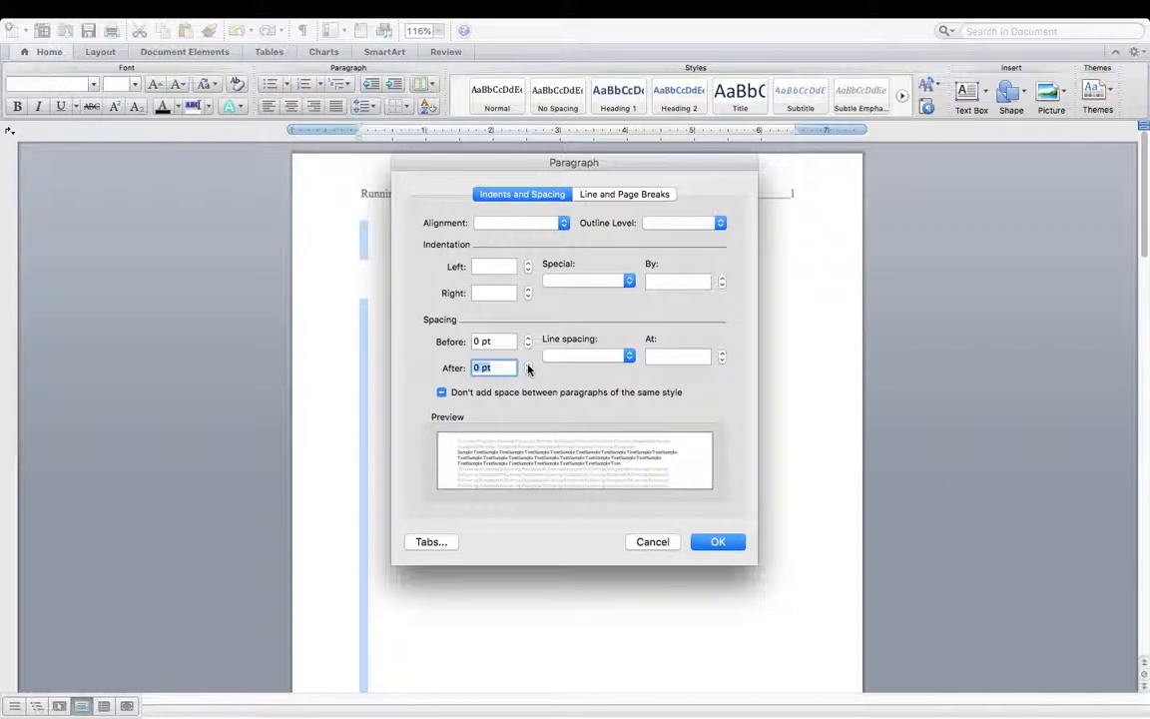
pyautogui.click(629, 356)
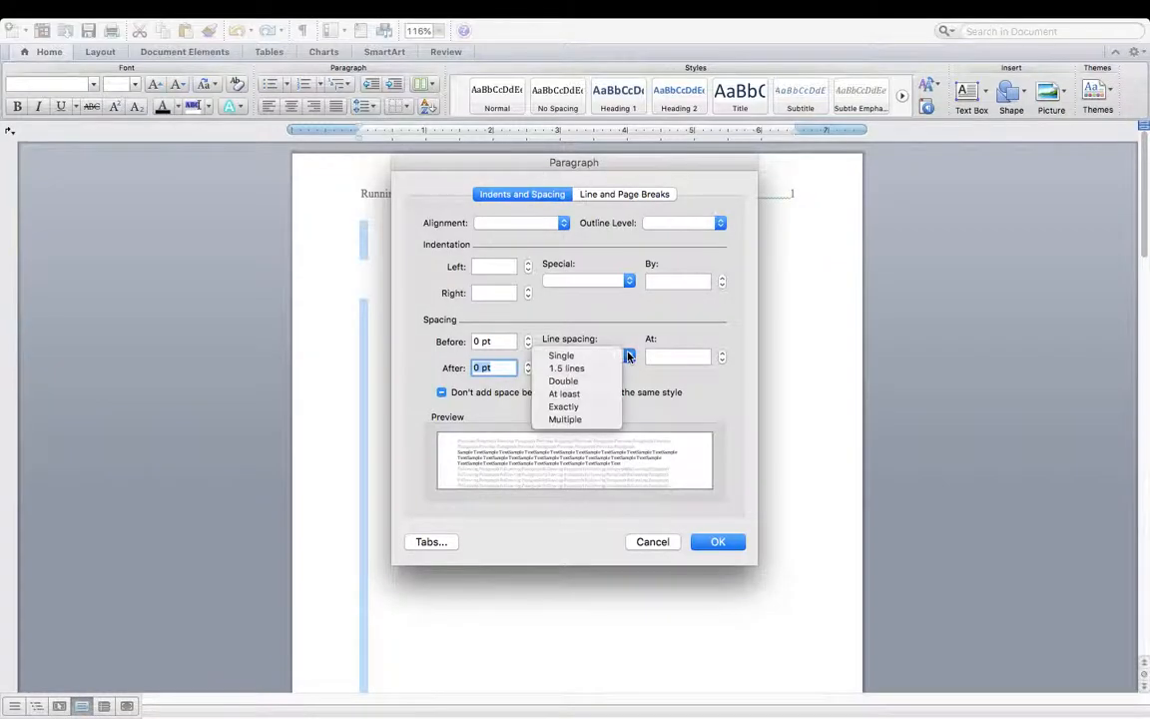
pyautogui.click(605, 386)
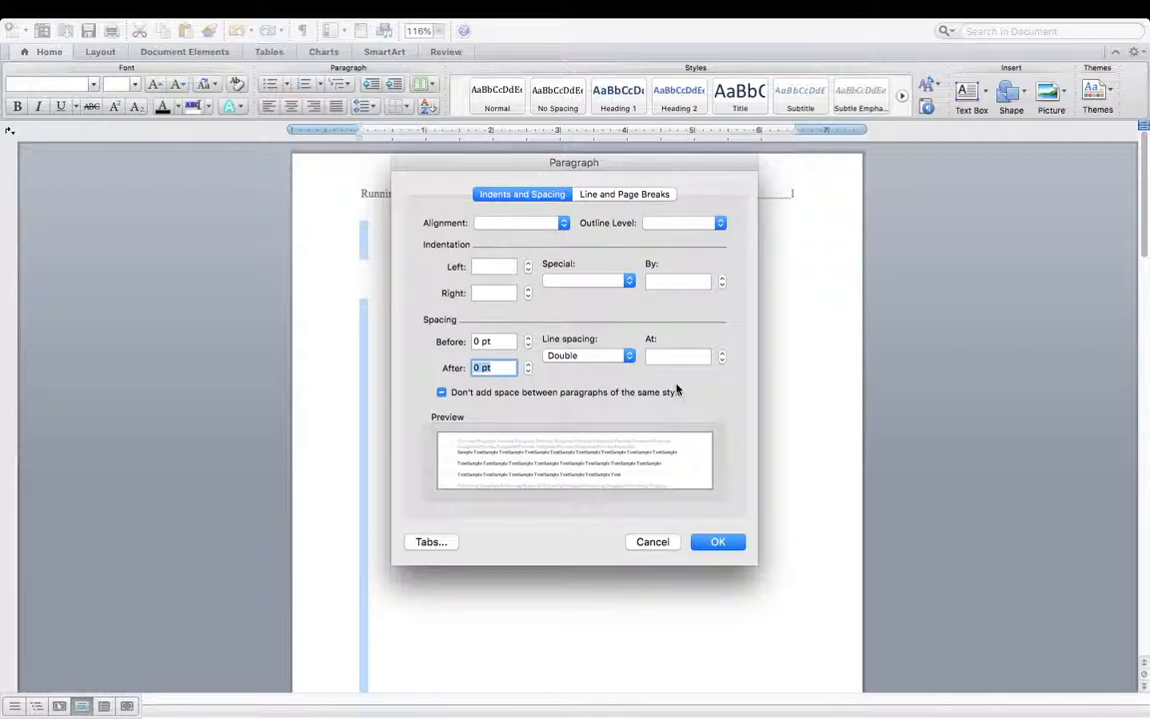
pyautogui.click(708, 550)
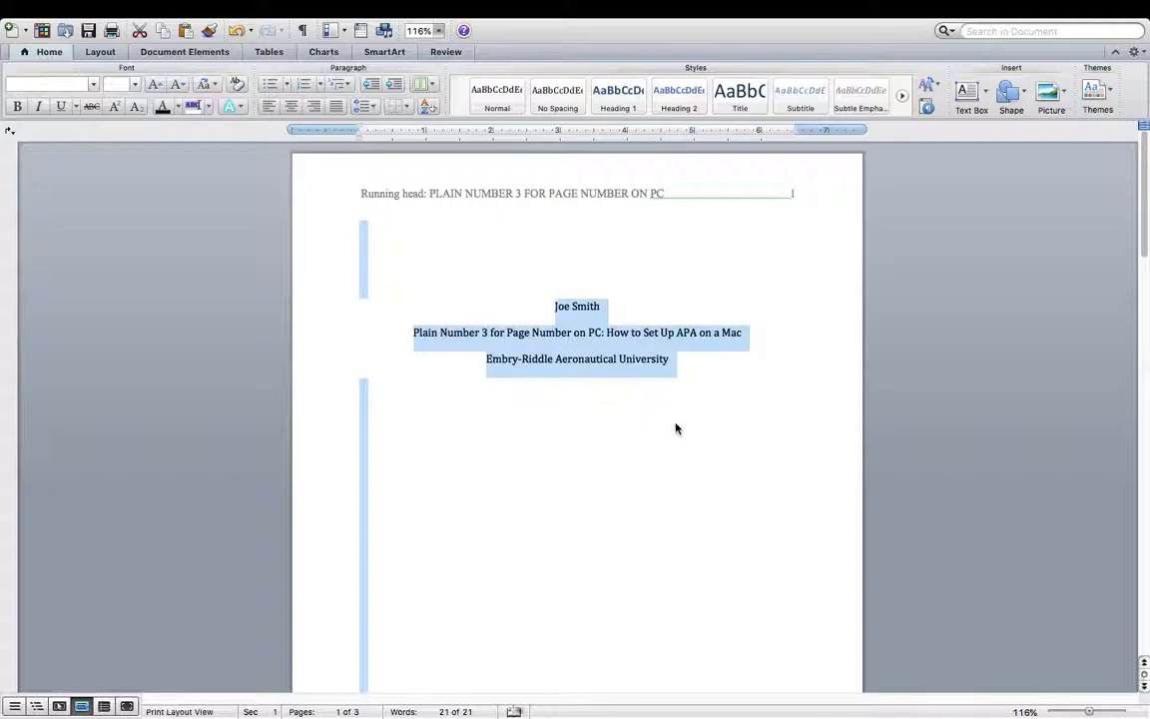
# - Insert blank lines before the author's name to move the centred title block down page 1
pyautogui.click(683, 361)
pyautogui.scroll(-4, 683, 359)
pyautogui.scroll(-5, 683, 358)
pyautogui.scroll(10, 683, 357)
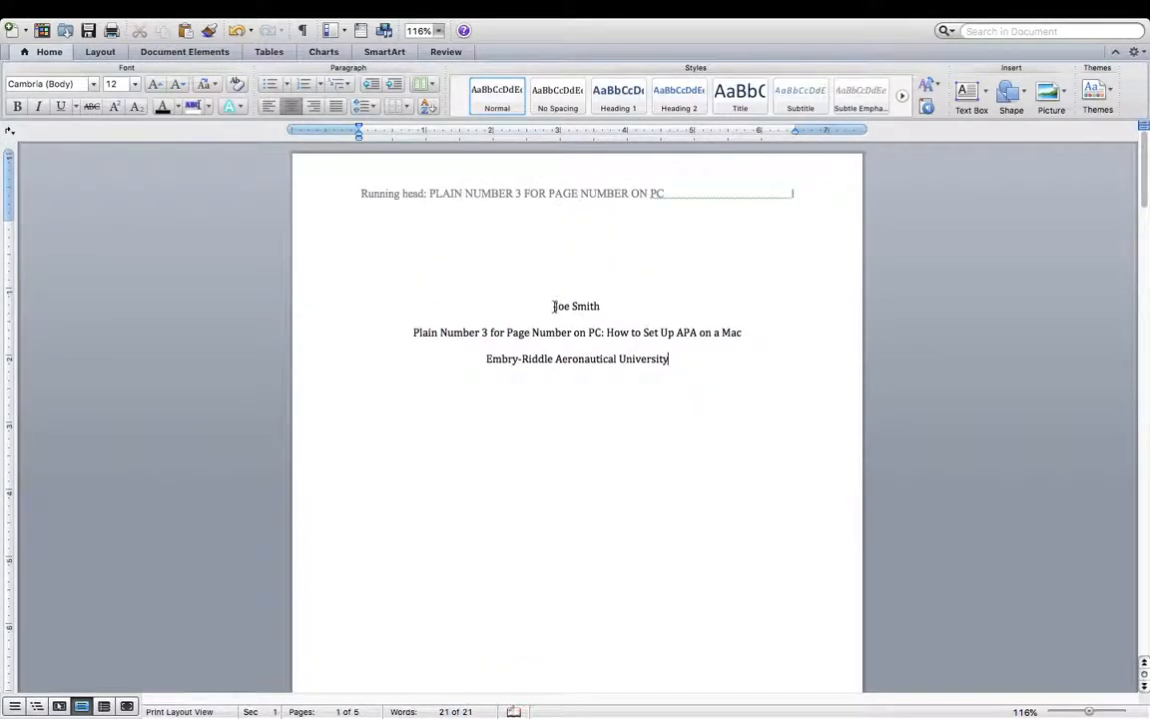
pyautogui.click(556, 306)
pyautogui.press('Return')
pyautogui.press('Return')
pyautogui.press('Return')
pyautogui.press('Return')
pyautogui.scroll(-4, 503, 332)
pyautogui.scroll(4, 503, 332)
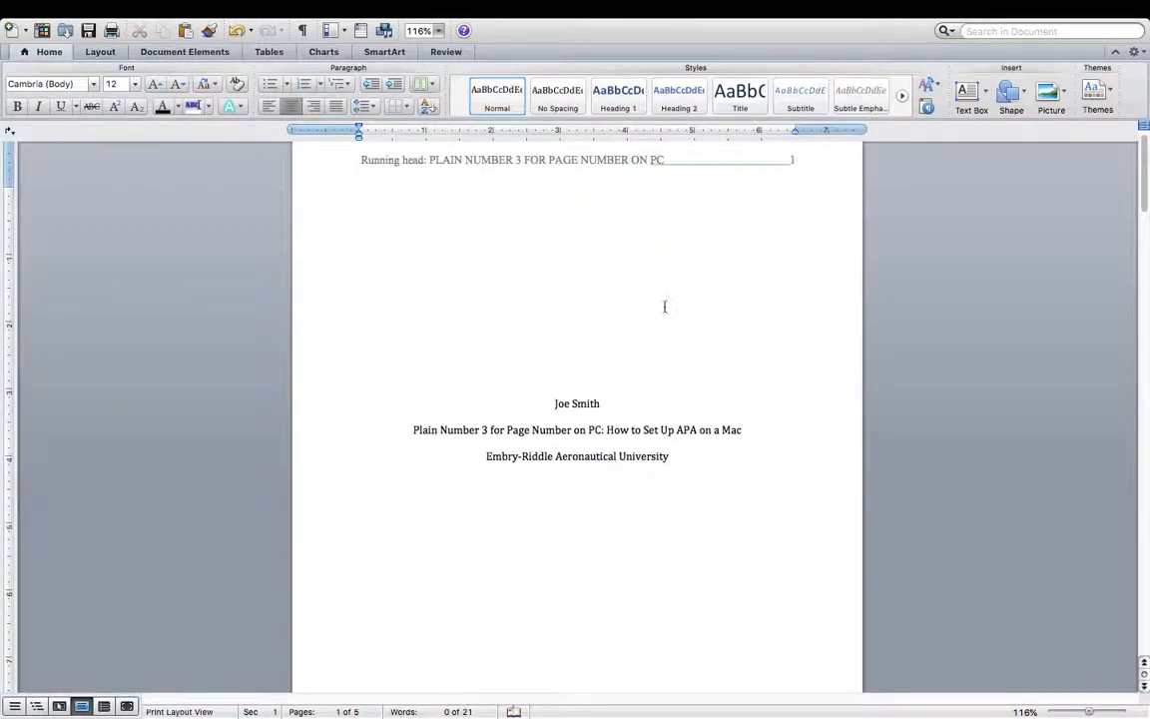
pyautogui.scroll(-6, 664, 307)
pyautogui.scroll(6, 664, 307)
pyautogui.scroll(-2, 664, 307)
pyautogui.scroll(-2, 664, 307)
pyautogui.scroll(3, 664, 307)
pyautogui.scroll(-1, 664, 308)
pyautogui.scroll(-3, 664, 308)
pyautogui.scroll(4, 664, 309)
pyautogui.scroll(-1, 664, 308)
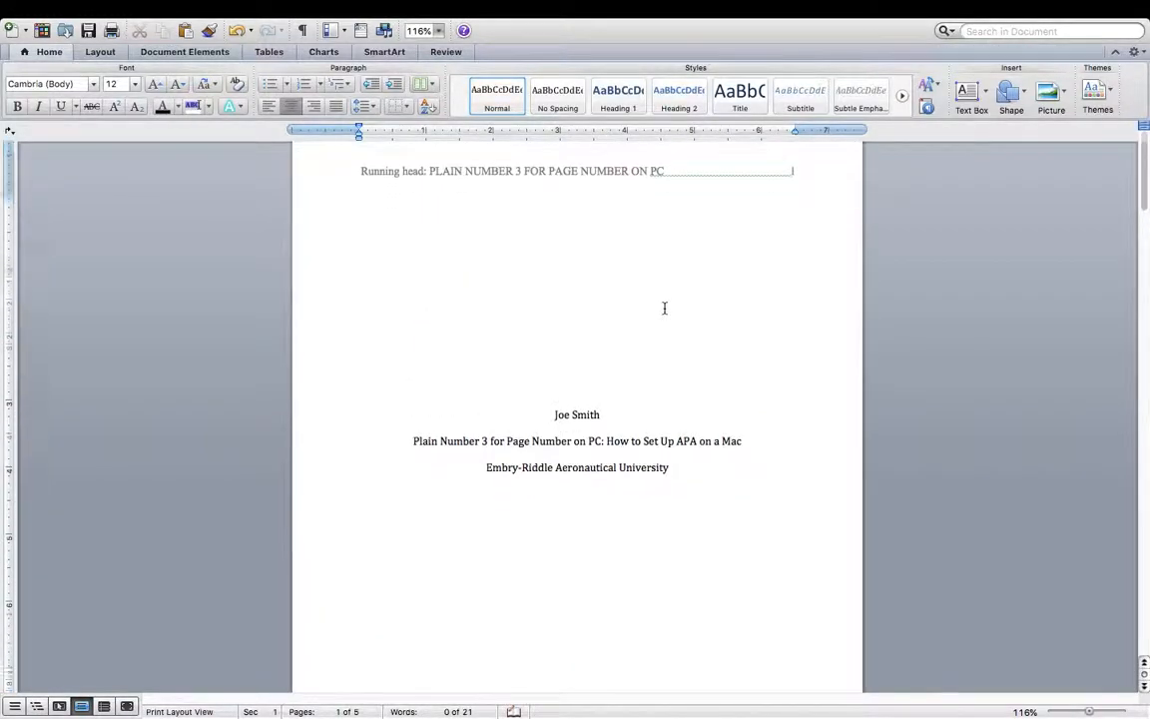
pyautogui.scroll(-3, 664, 309)
pyautogui.scroll(2, 664, 309)
pyautogui.scroll(2, 664, 309)
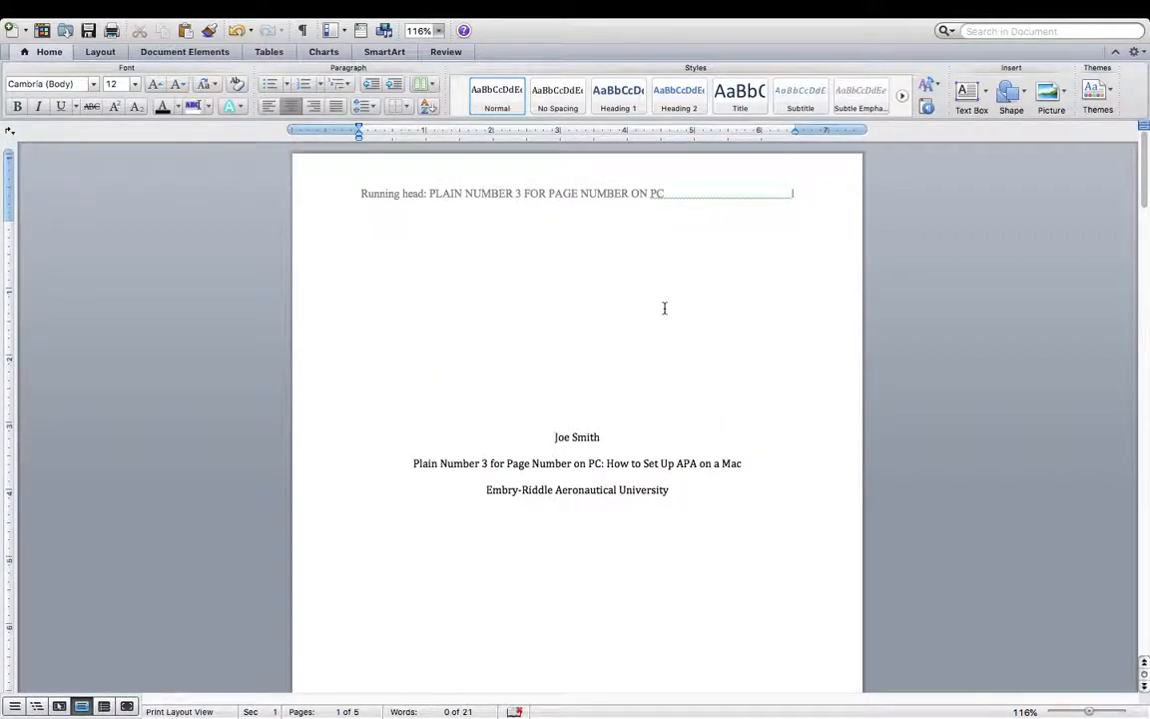
# - Place the cursor on page 2's first line, just below its running head and page number
pyautogui.scroll(1, 664, 309)
pyautogui.scroll(-10, 672, 368)
pyautogui.scroll(8, 672, 369)
pyautogui.scroll(4, 672, 370)
pyautogui.scroll(-3, 672, 370)
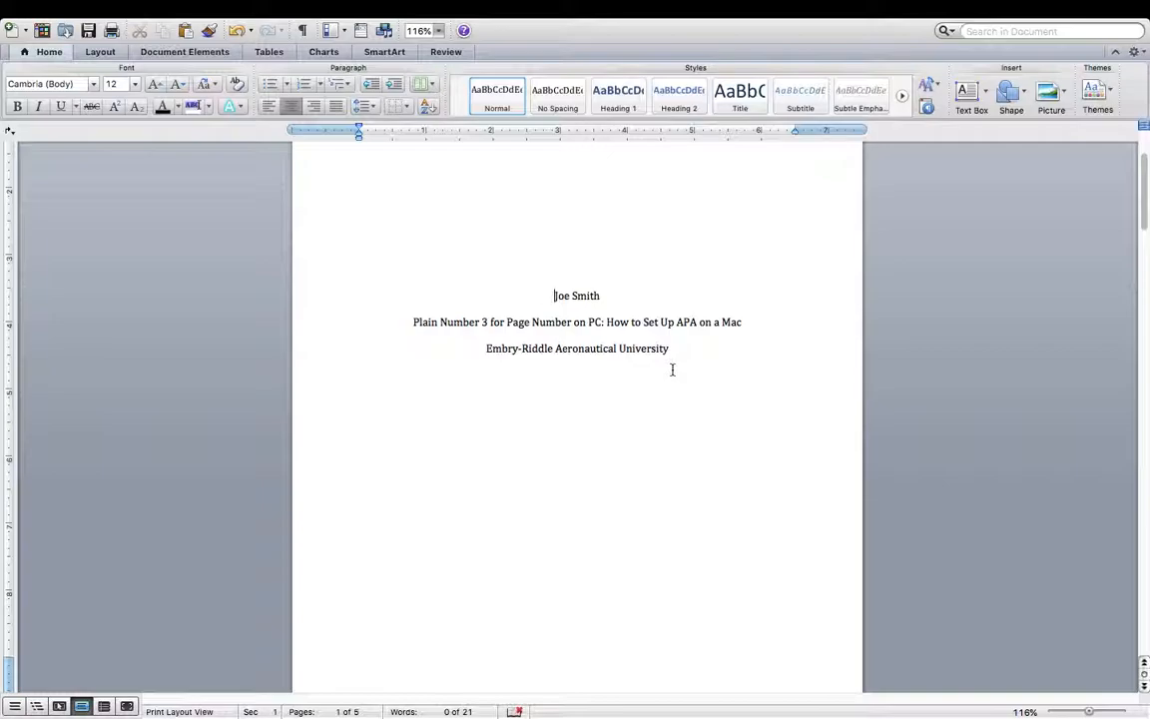
pyautogui.scroll(5, 672, 369)
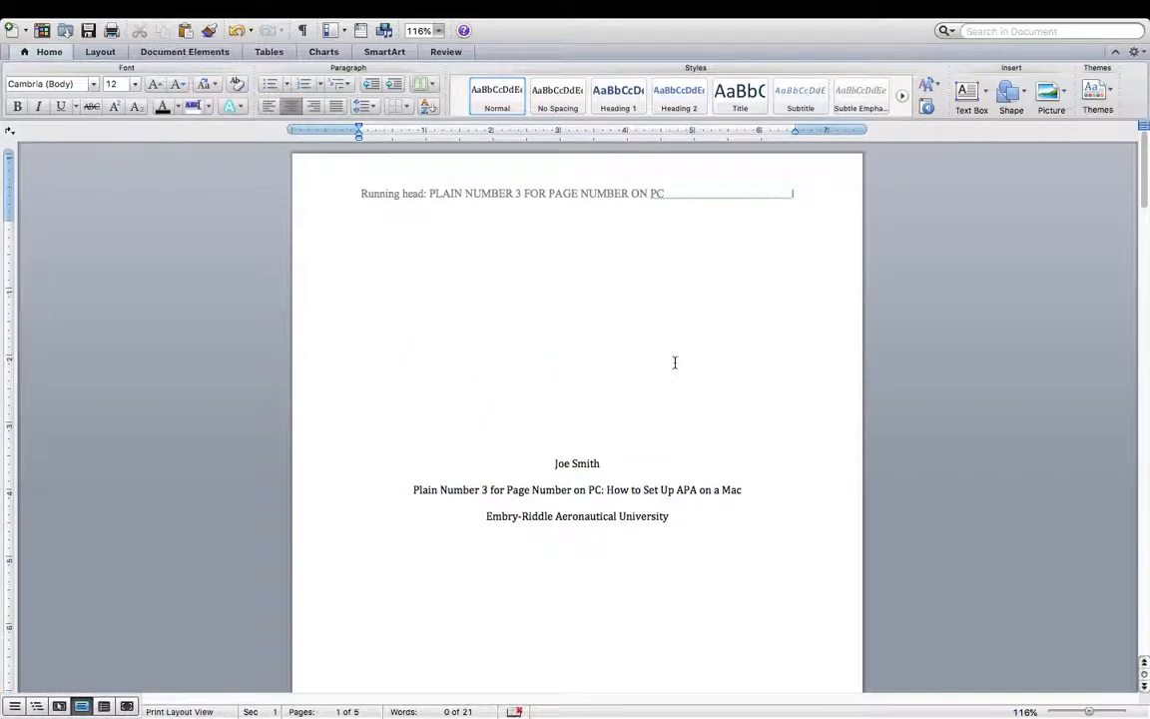
pyautogui.scroll(-10, 714, 310)
pyautogui.scroll(8, 714, 311)
pyautogui.scroll(2, 714, 310)
pyautogui.scroll(-9, 714, 310)
pyautogui.scroll(4, 714, 311)
pyautogui.scroll(5, 714, 311)
pyautogui.scroll(-10, 714, 310)
pyautogui.scroll(6, 714, 310)
pyautogui.scroll(3, 714, 311)
pyautogui.scroll(-10, 714, 311)
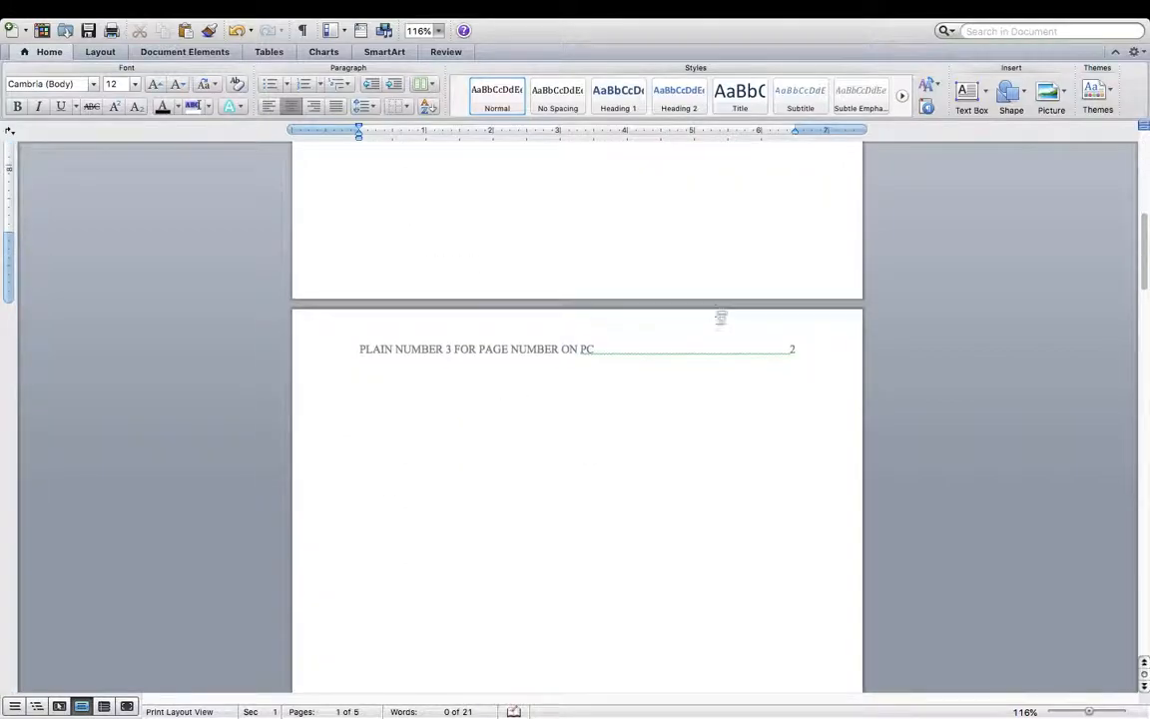
pyautogui.click(591, 414)
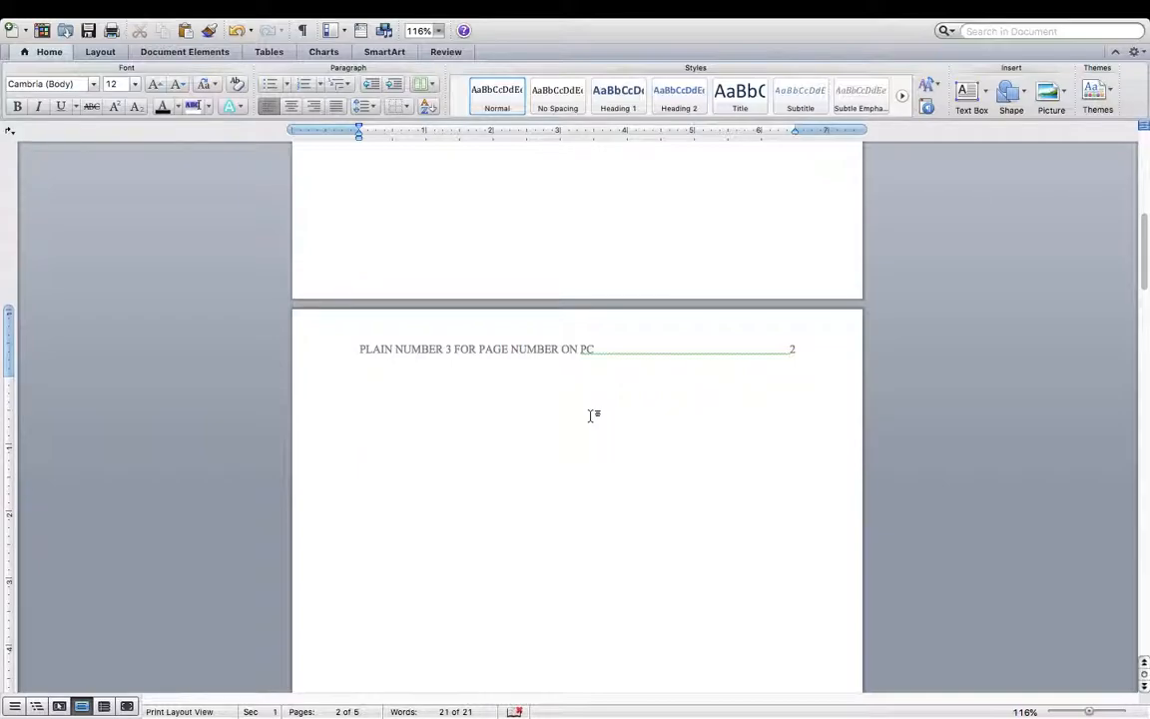
# - Scroll back up to page 1 to review the author, title and university lines
pyautogui.scroll(-10, 592, 414)
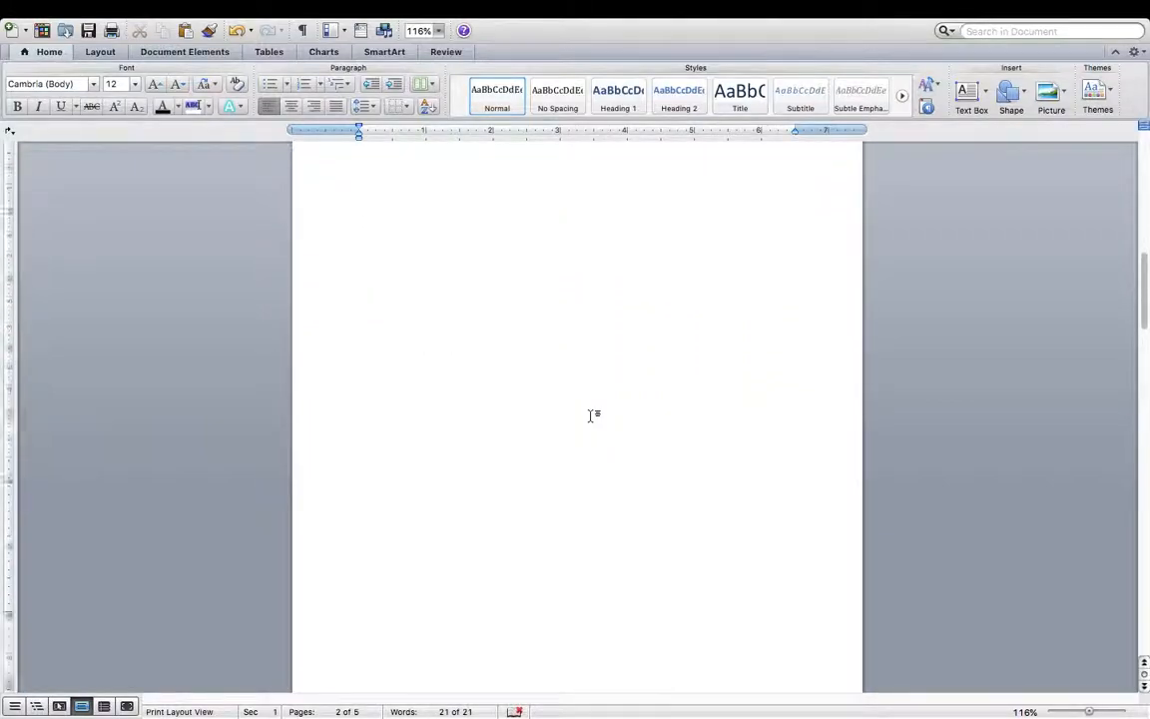
pyautogui.scroll(10, 595, 474)
pyautogui.scroll(-1, 595, 474)
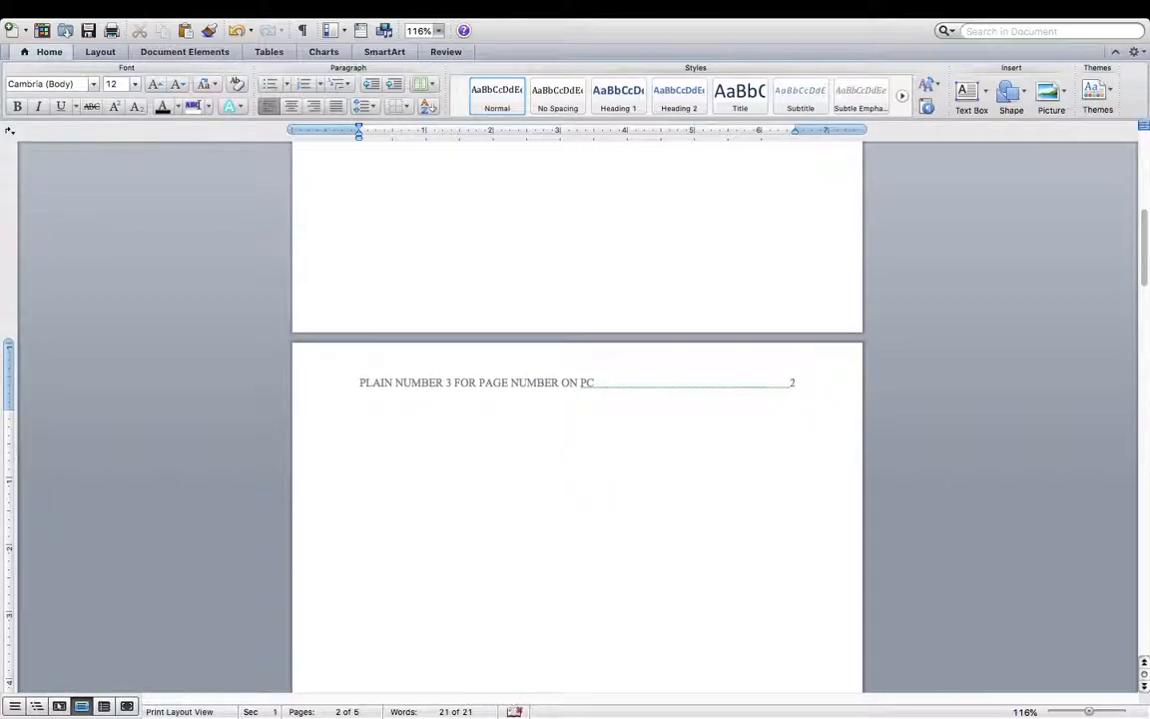
pyautogui.scroll(10, 577, 417)
pyautogui.scroll(-9, 577, 416)
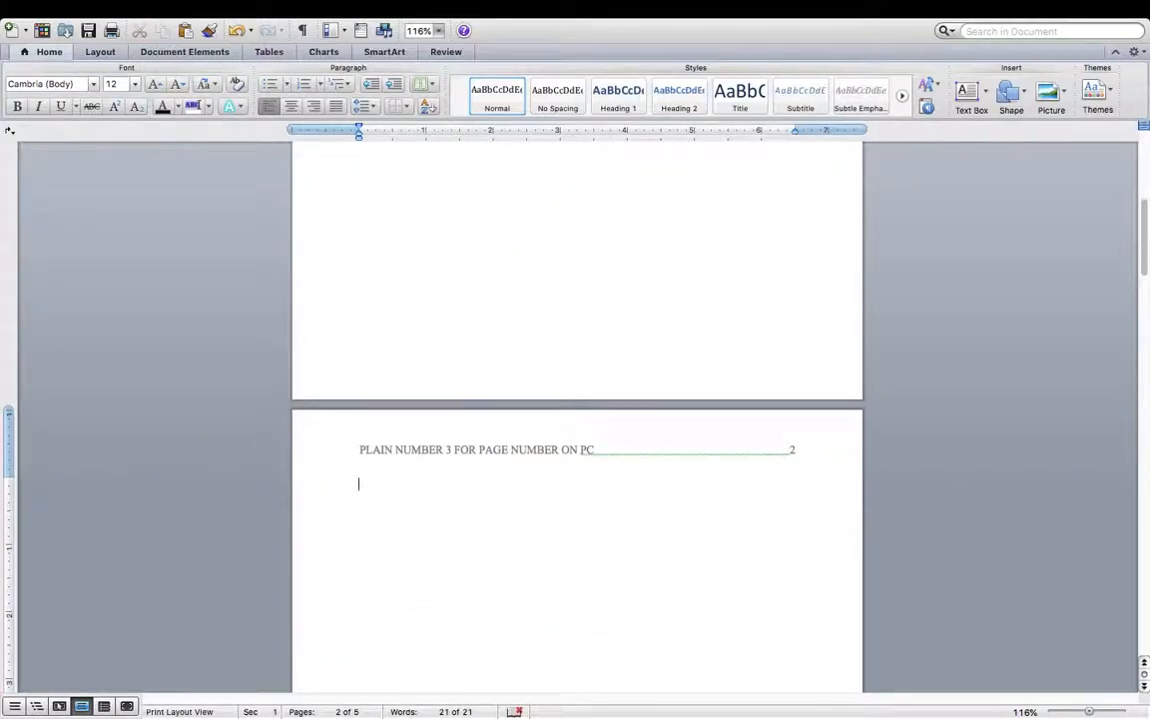
pyautogui.scroll(7, 577, 400)
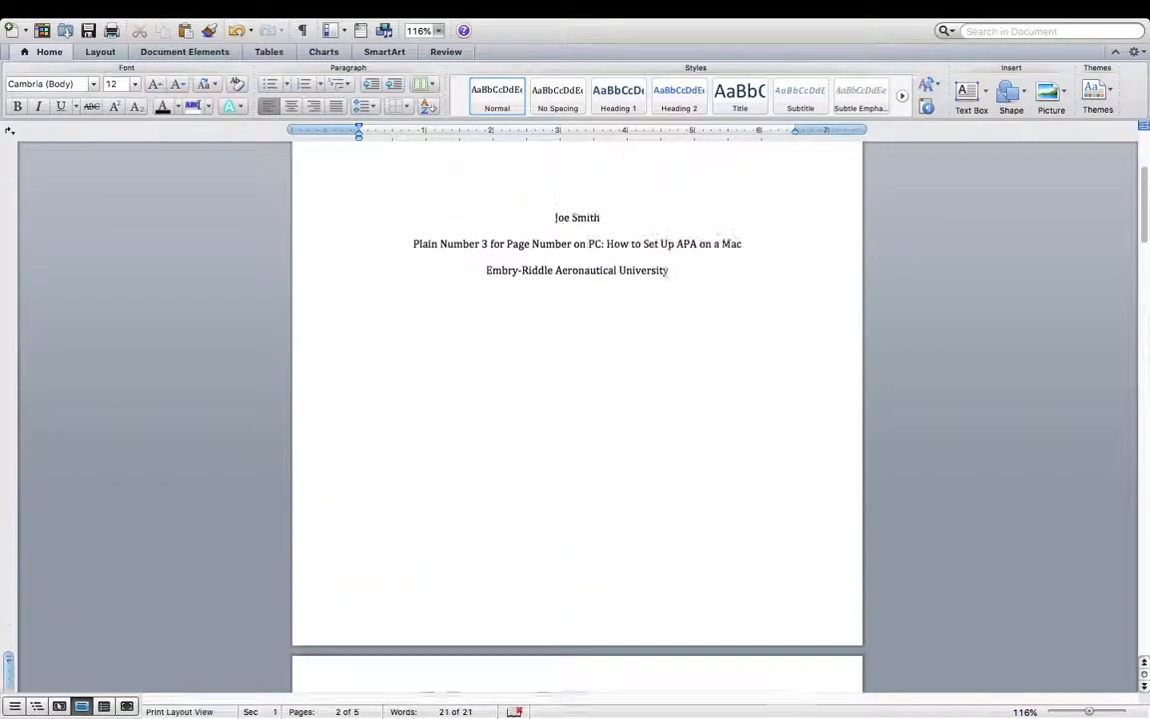
pyautogui.moveTo(755, 334); pyautogui.dragTo(383, 333)
pyautogui.press('super+c')
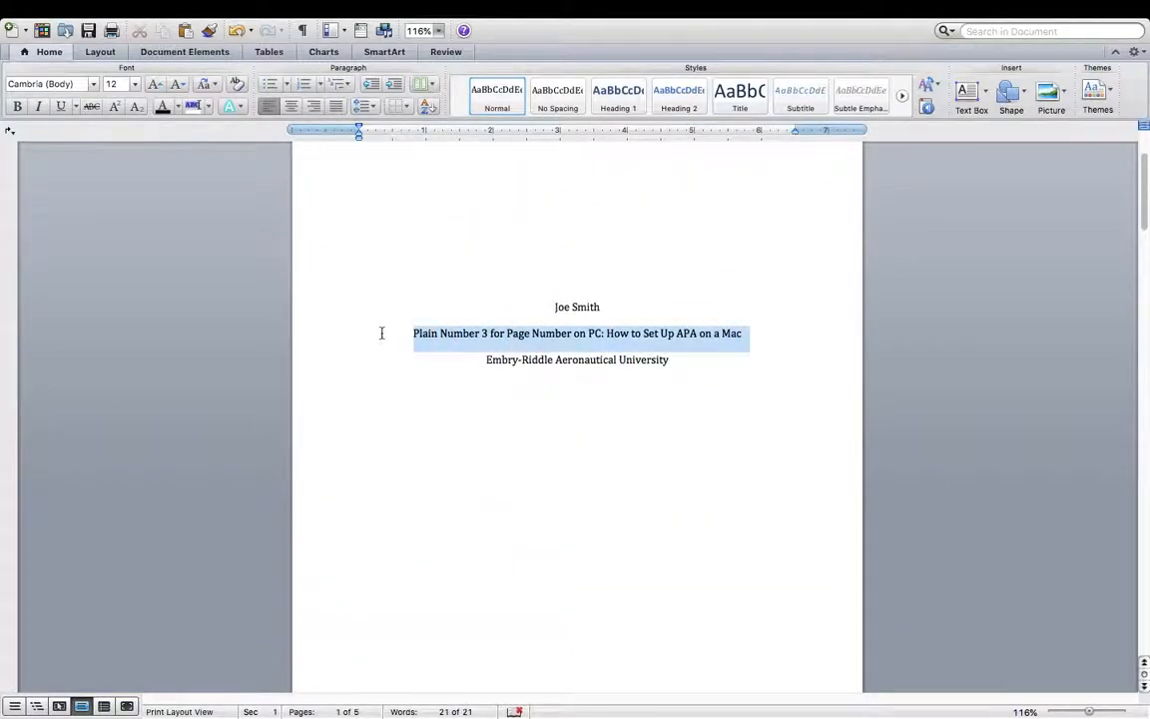
pyautogui.click(693, 360)
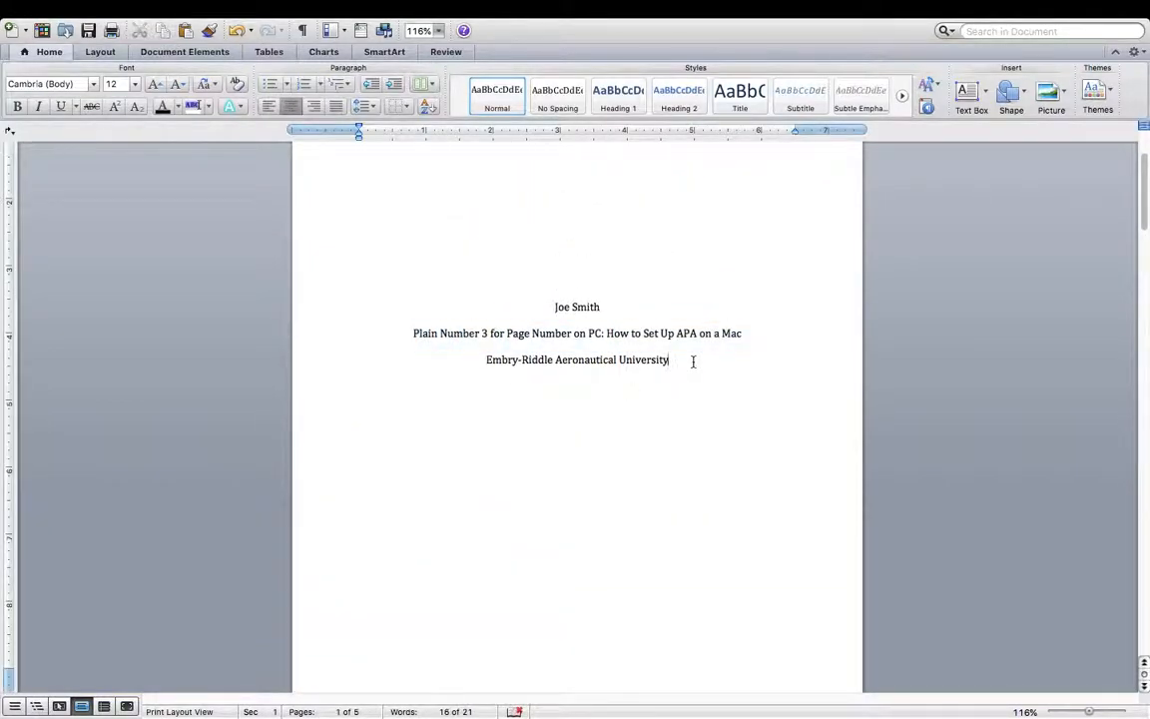
pyautogui.scroll(-7, 693, 360)
pyautogui.click(519, 315)
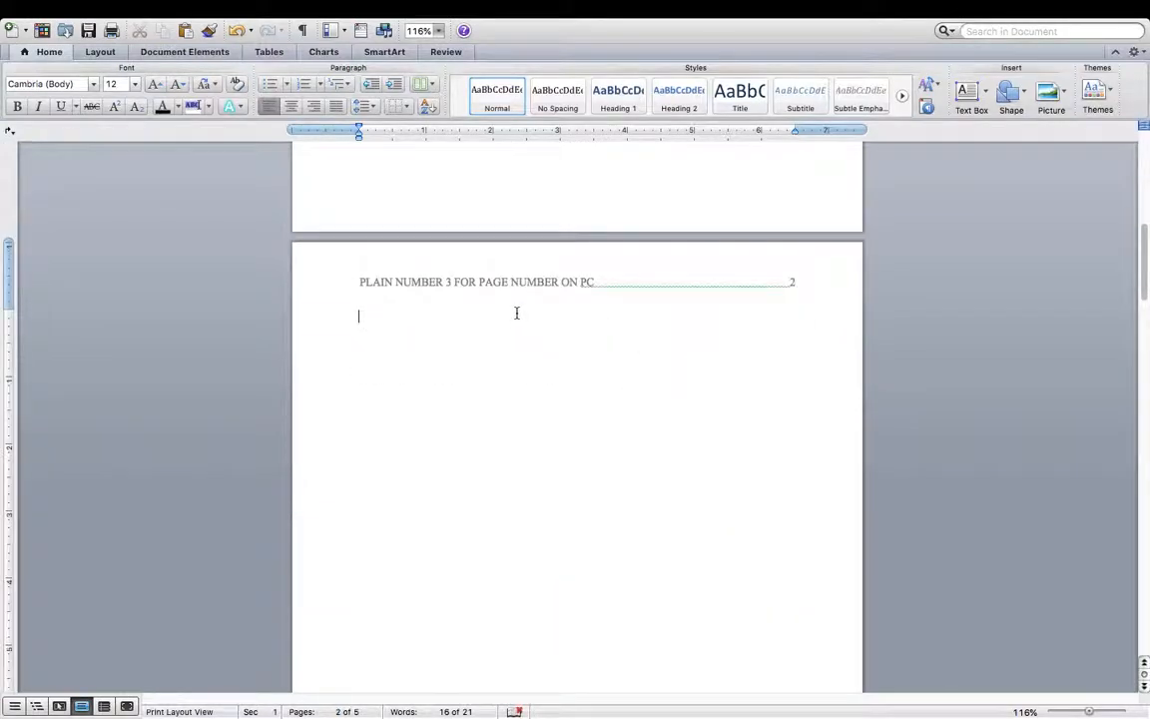
pyautogui.press('super+v')
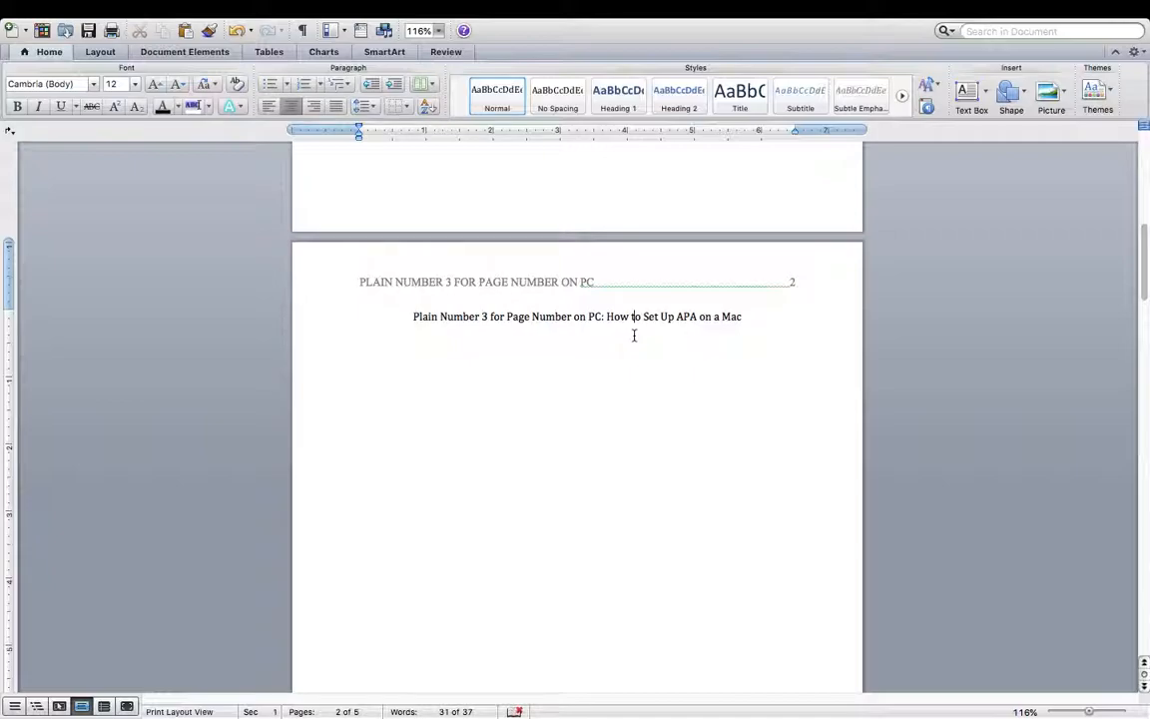
pyautogui.scroll(10, 654, 340)
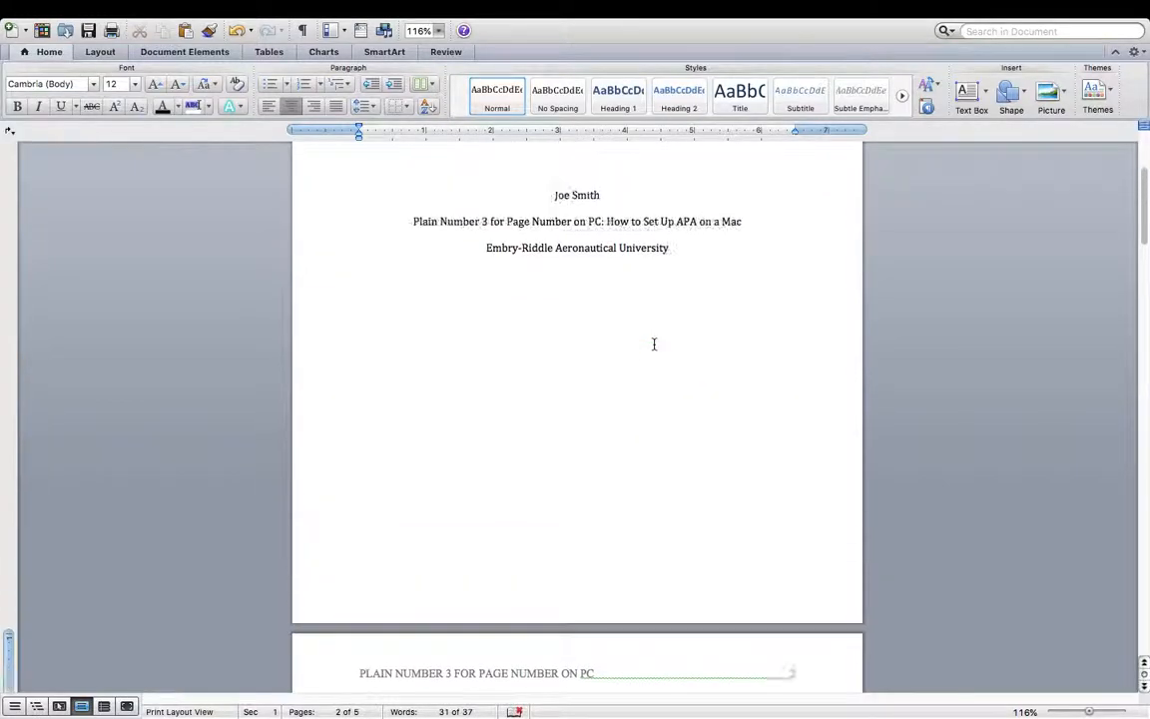
pyautogui.click(655, 314)
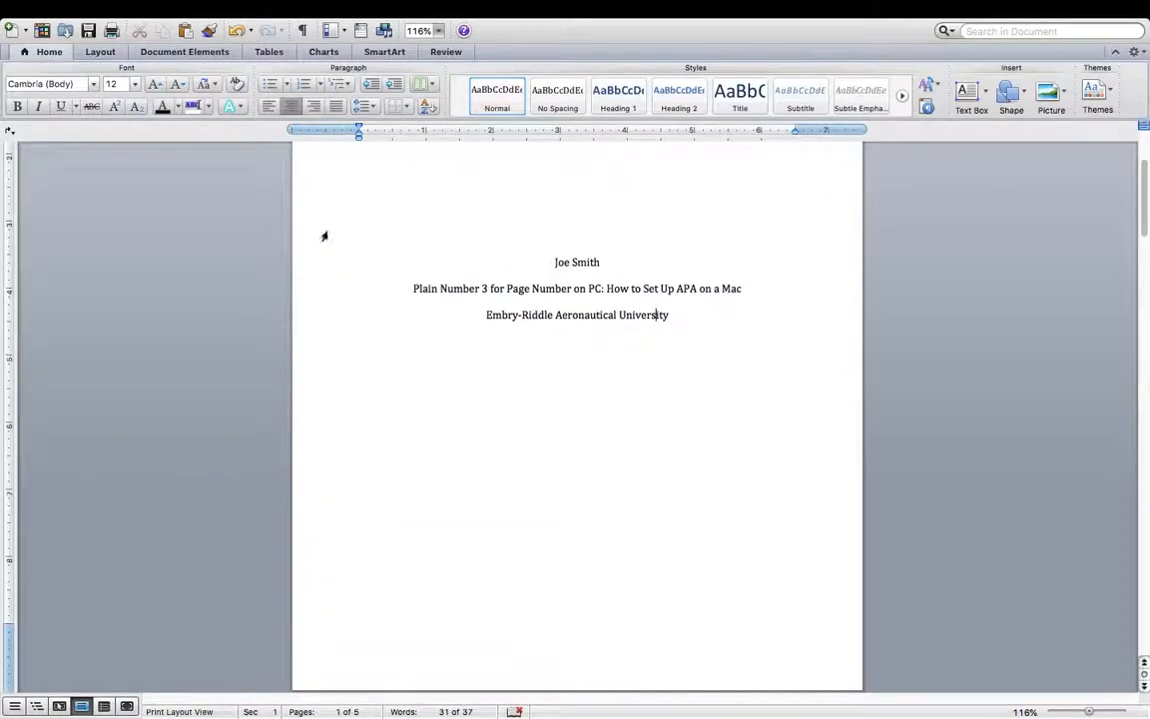
pyautogui.scroll(-3, 608, 336)
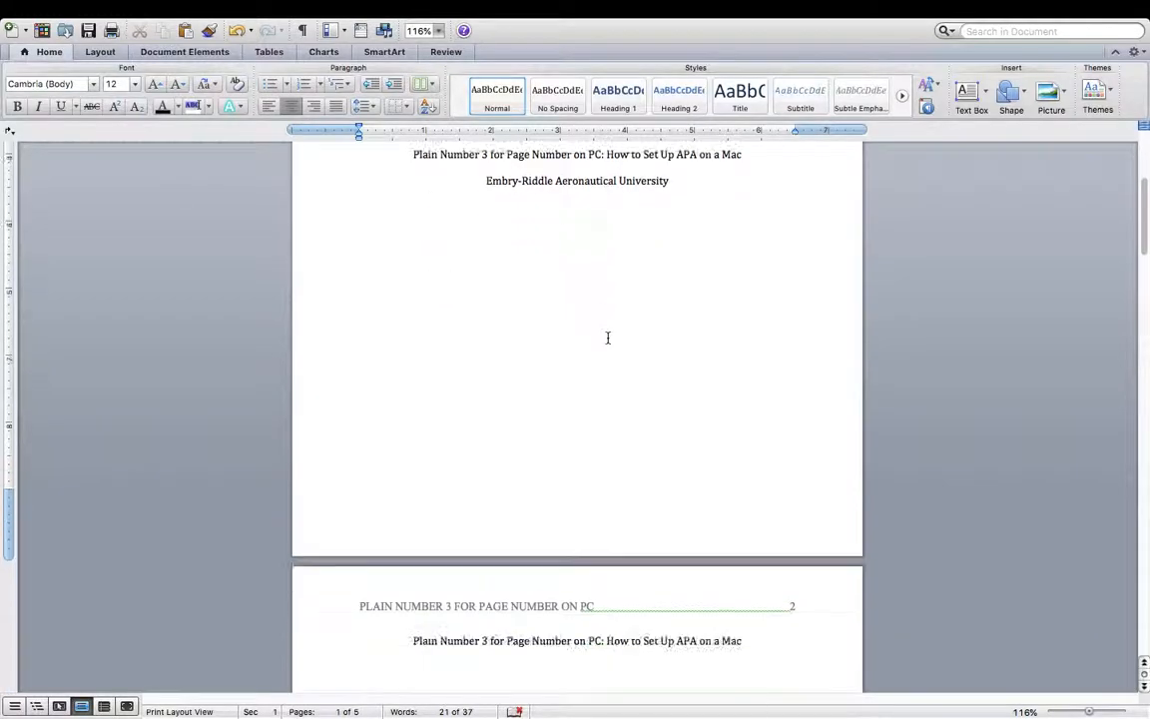
# - Select all text and apply Times New Roman at 12 pt using the Home tab font boxes
pyautogui.press('super+a')
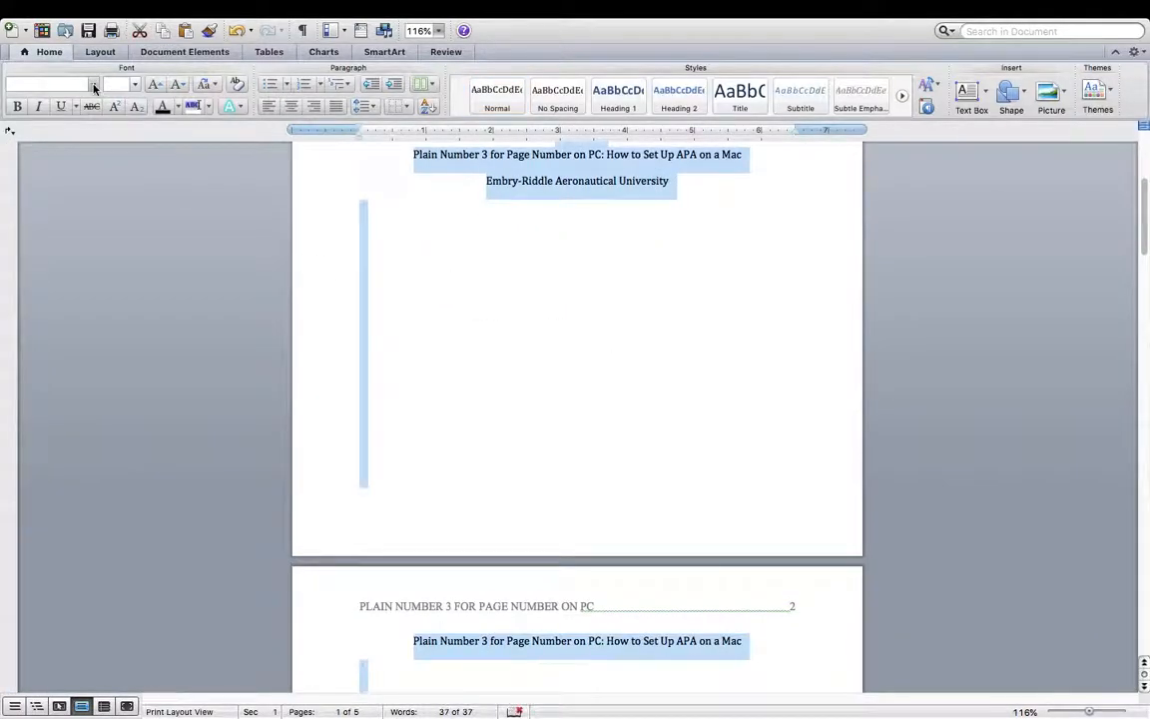
pyautogui.click(94, 88)
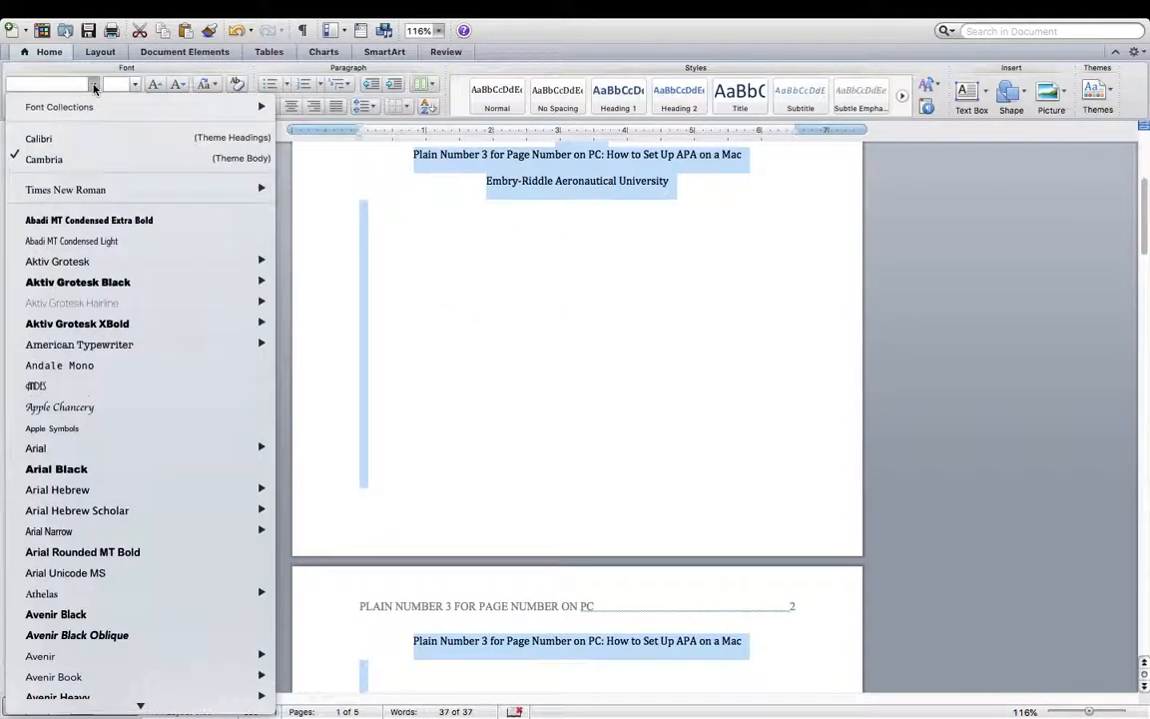
pyautogui.click(78, 191)
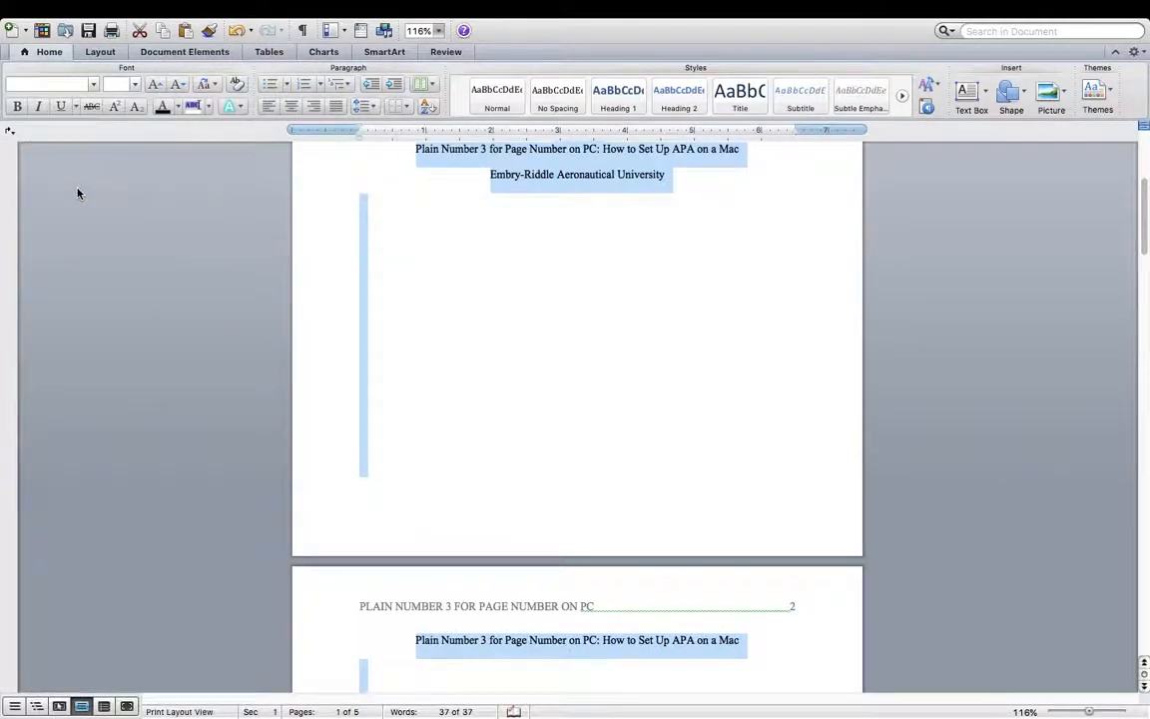
pyautogui.click(136, 85)
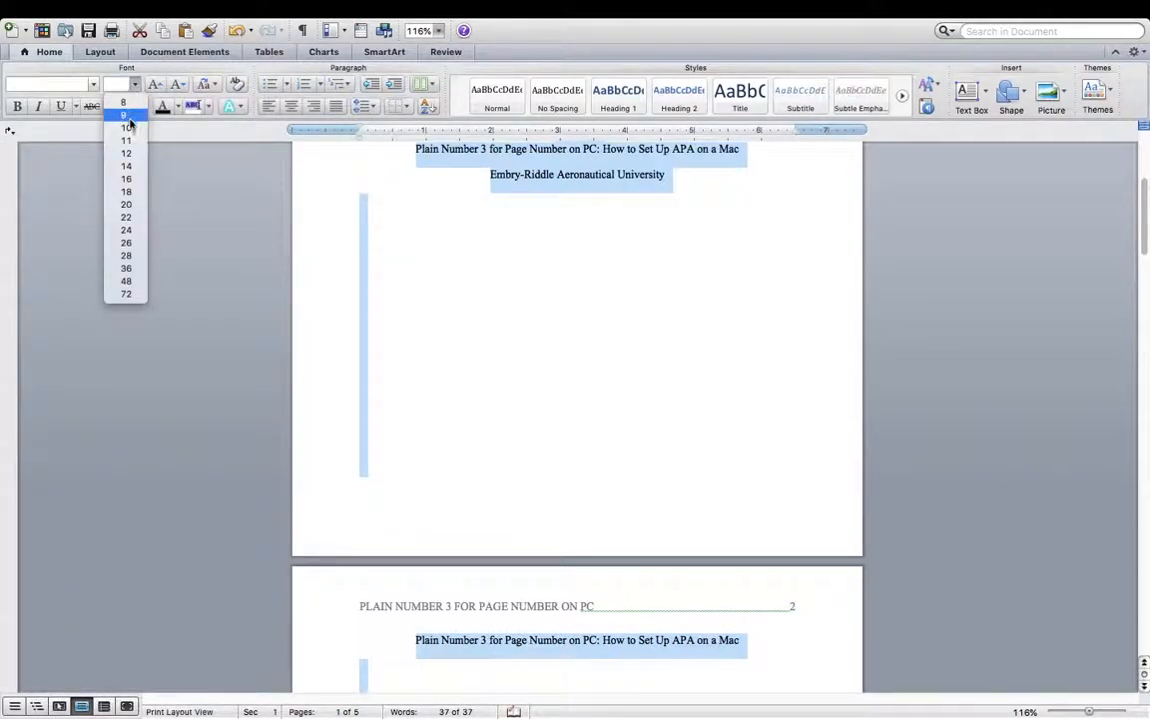
pyautogui.click(126, 154)
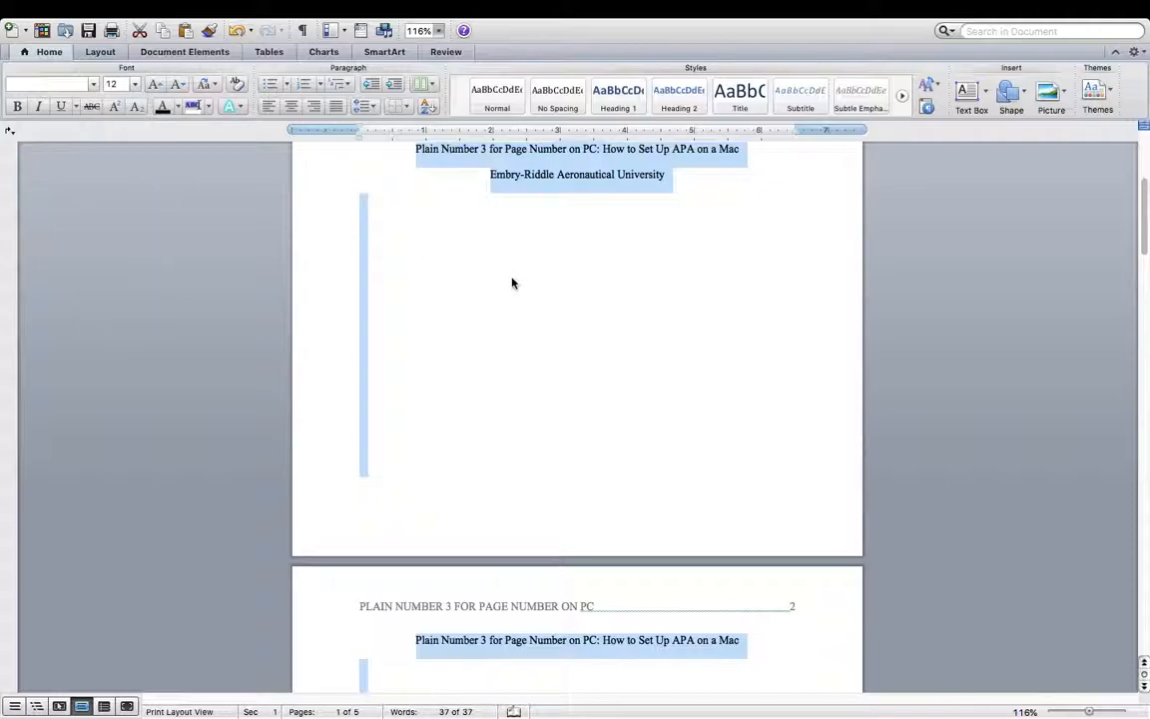
pyautogui.click(652, 319)
pyautogui.scroll(3, 654, 318)
pyautogui.scroll(3, 654, 318)
pyautogui.scroll(-8, 654, 318)
pyautogui.scroll(5, 654, 319)
pyautogui.scroll(-10, 654, 319)
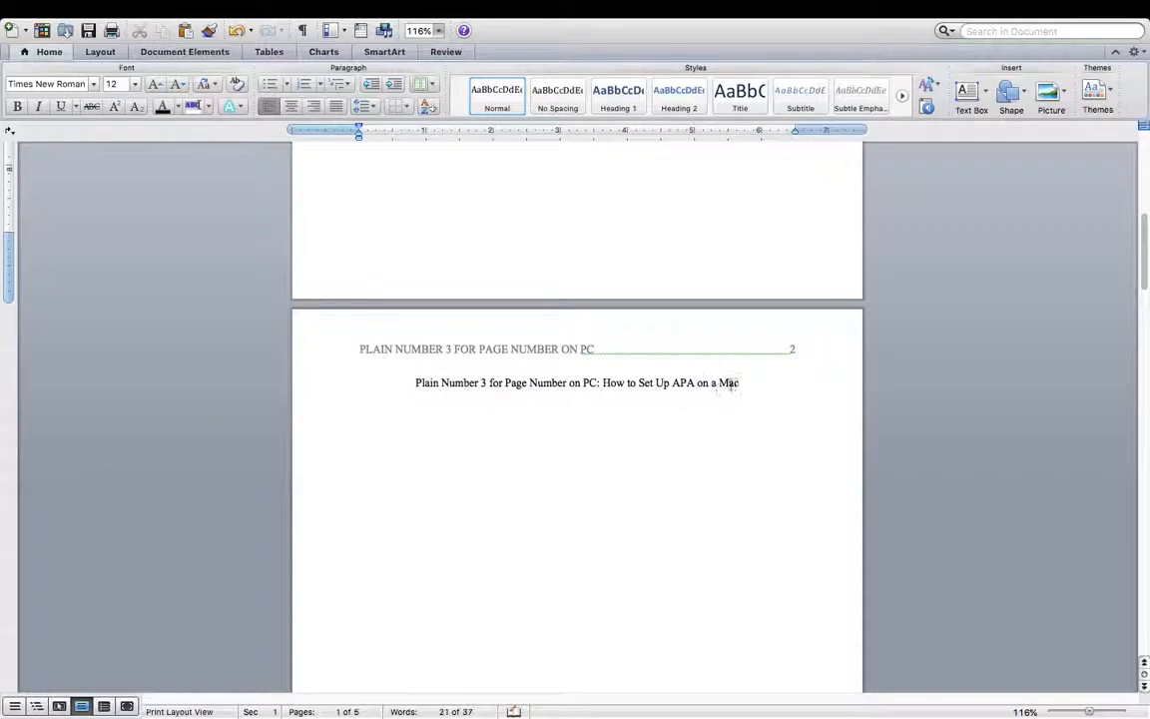
# - Below the page 2 title, add a left-aligned, tab-indented line reading 'This is where you start writing.'
pyautogui.click(744, 382)
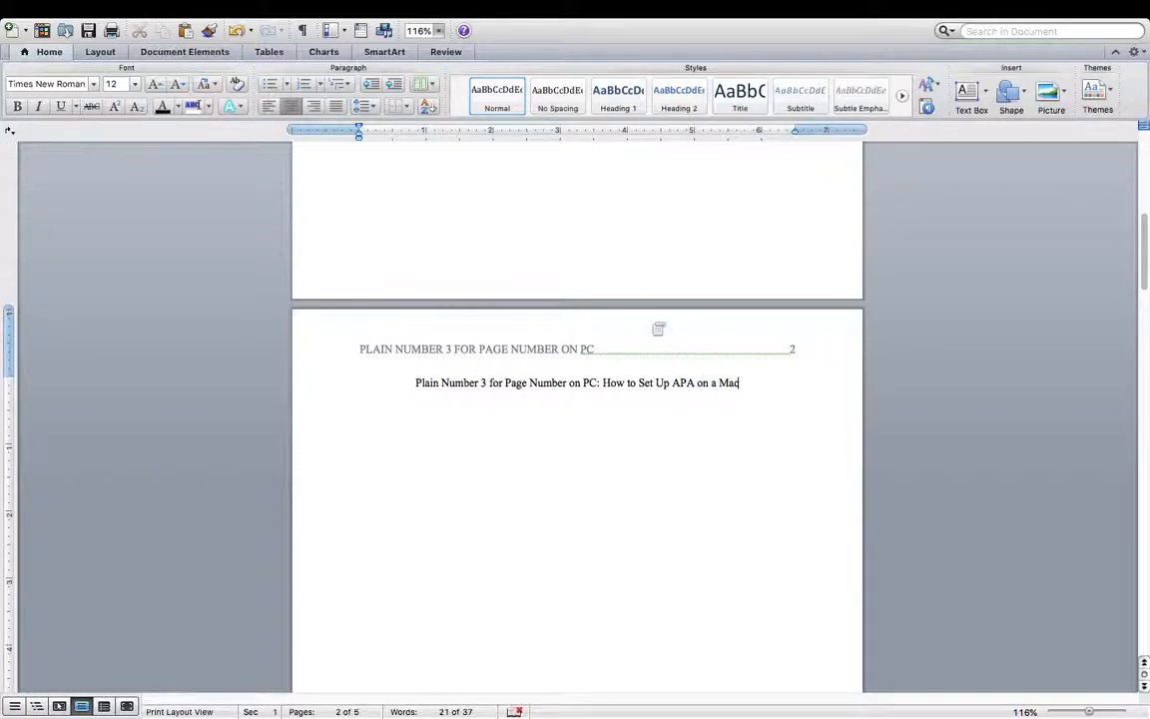
pyautogui.press('Return')
pyautogui.click(269, 108)
pyautogui.press('Tab')
pyautogui.write('This is where you start writing.')
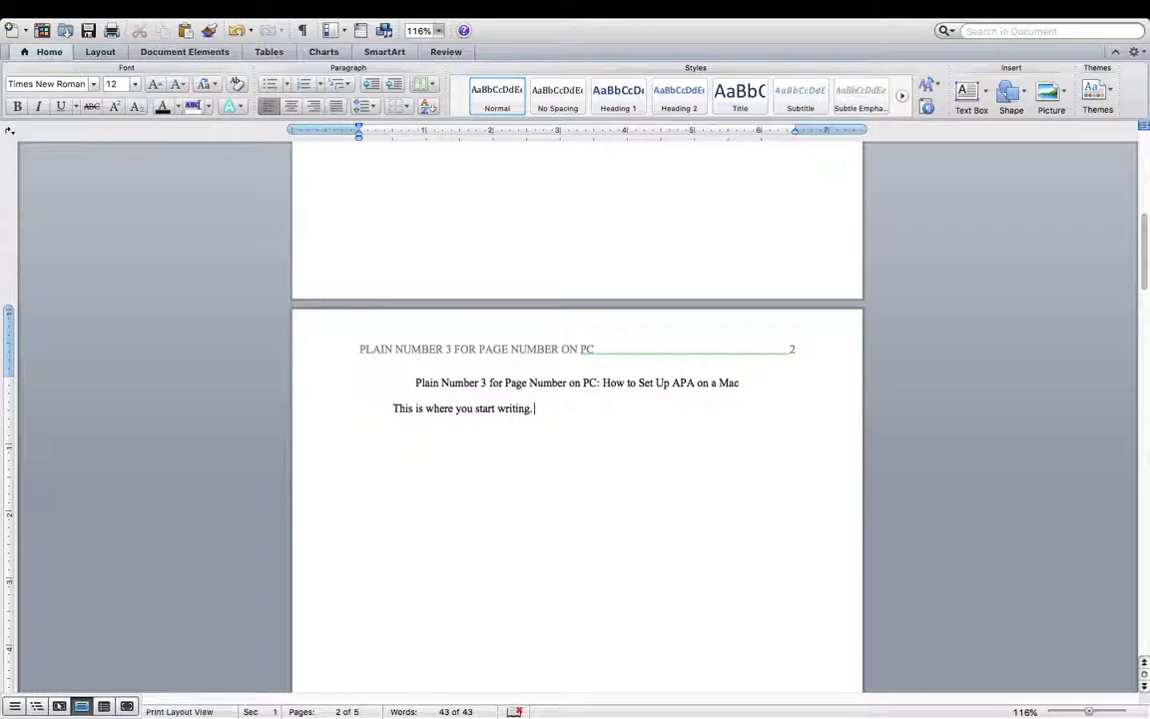
# - Replace the sample sentence with memo lines: NAME (author's name), TO: Students of ENGL 221, SUBJECT, and Date March 4
pyautogui.press('BackSpace')
pyautogui.press('BackSpace')
pyautogui.press('BackSpace')
pyautogui.press('BackSpace')
pyautogui.press('BackSpace')
pyautogui.press('BackSpace')
pyautogui.press('BackSpace')
pyautogui.press('BackSpace')
pyautogui.press('BackSpace')
pyautogui.press('BackSpace')
pyautogui.press('BackSpace')
pyautogui.press('BackSpace')
pyautogui.press('BackSpace')
pyautogui.press('BackSpace')
pyautogui.press('BackSpace')
pyautogui.press('BackSpace')
pyautogui.press('BackSpace')
pyautogui.press('BackSpace')
pyautogui.press('BackSpace')
pyautogui.press('BackSpace')
pyautogui.press('BackSpace')
pyautogui.press('BackSpace')
pyautogui.press('BackSpace')
pyautogui.press('BackSpace')
pyautogui.press('BackSpace')
pyautogui.press('BackSpace')
pyautogui.press('BackSpace')
pyautogui.press('BackSpace')
pyautogui.press('BackSpace')
pyautogui.press('BackSpace')
pyautogui.press('BackSpace')
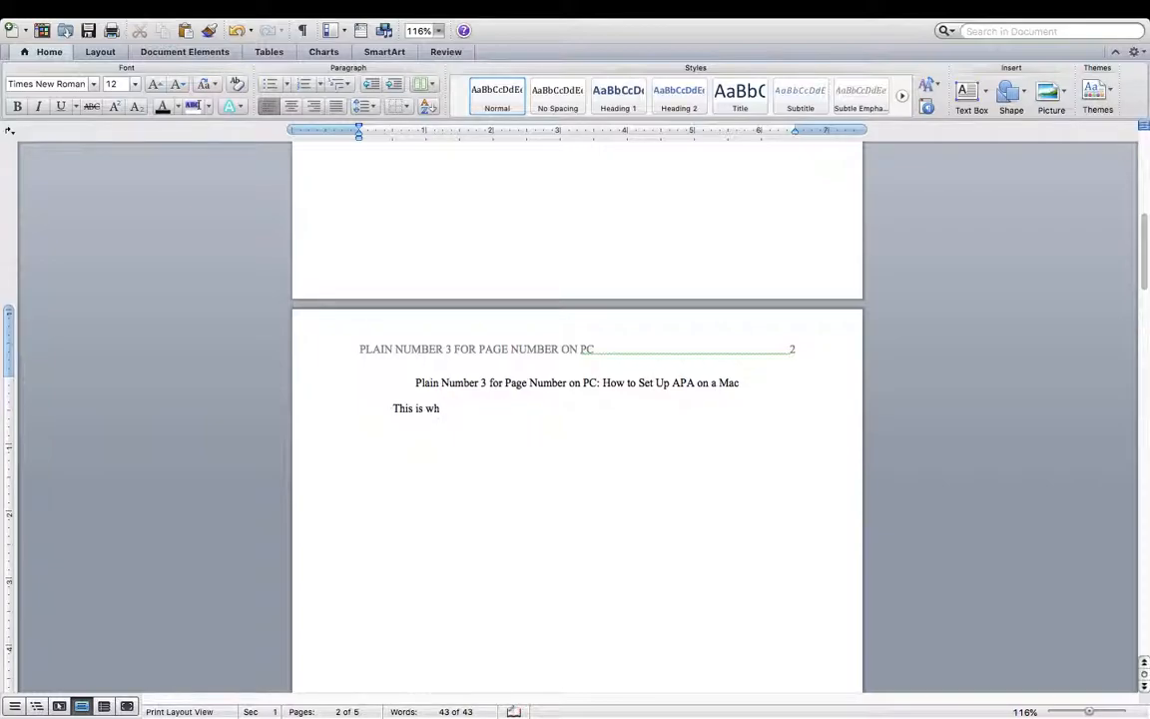
pyautogui.press('BackSpace')
pyautogui.write('NAME')
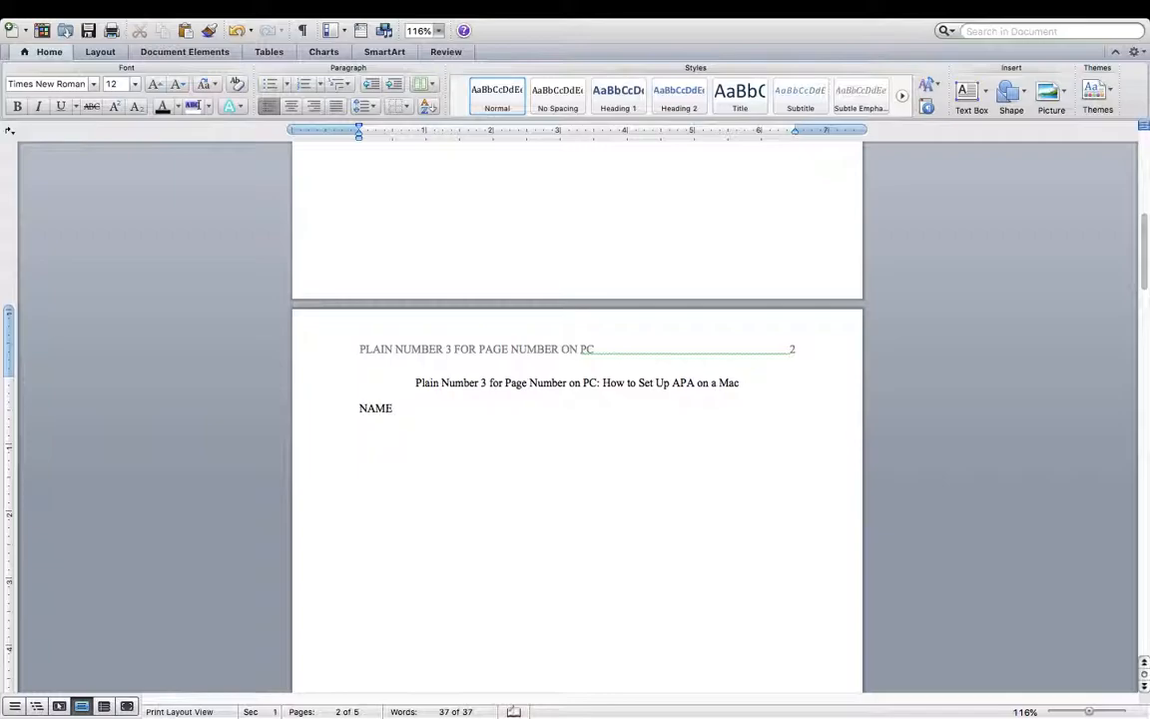
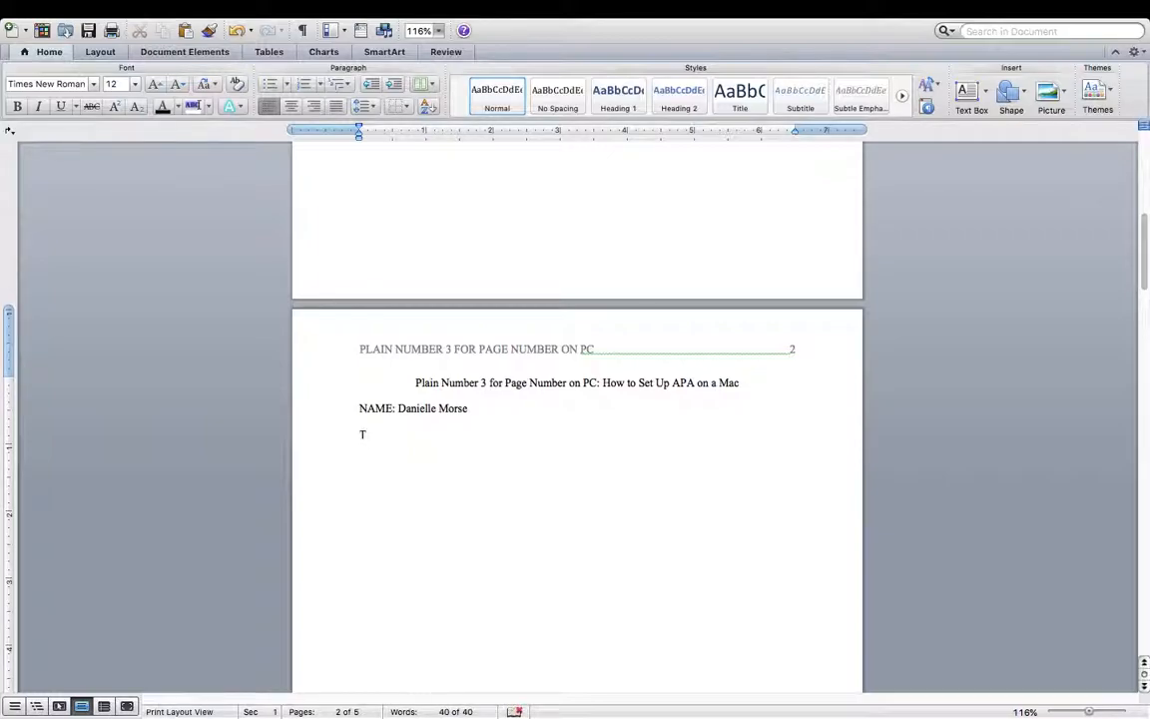
pyautogui.write('O: Students of ENGL 221')
pyautogui.press('Return')
pyautogui.write('SUBJEC')
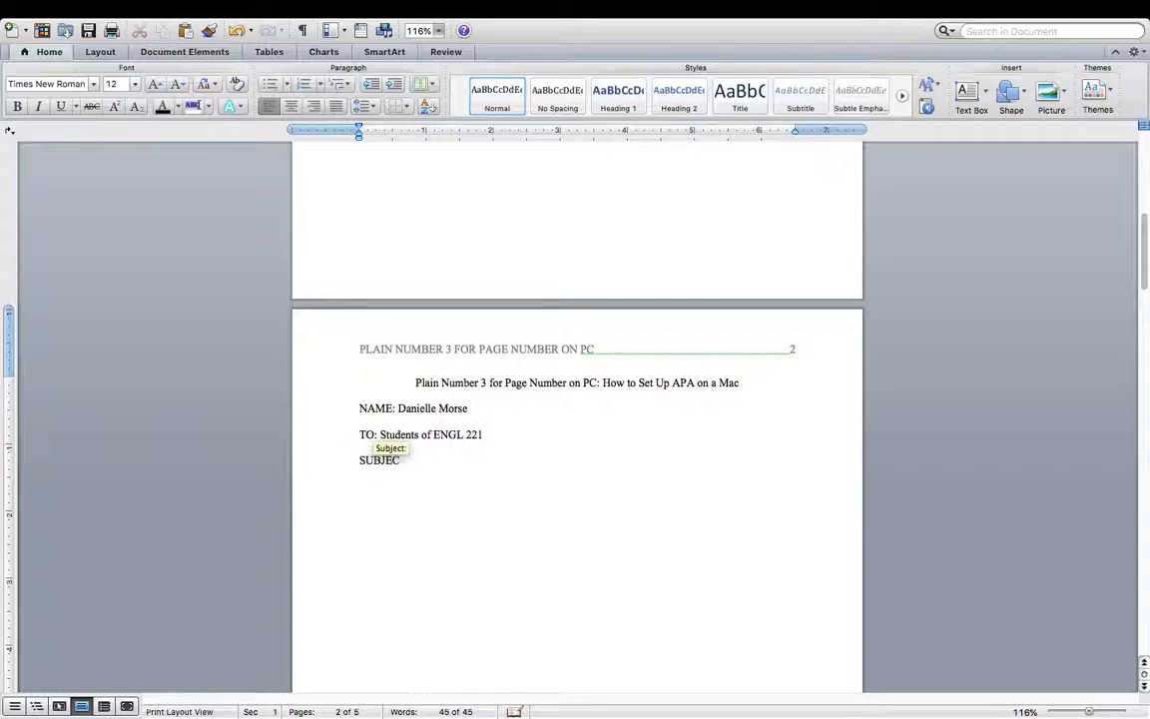
pyautogui.write('T:')
pyautogui.write('to ')
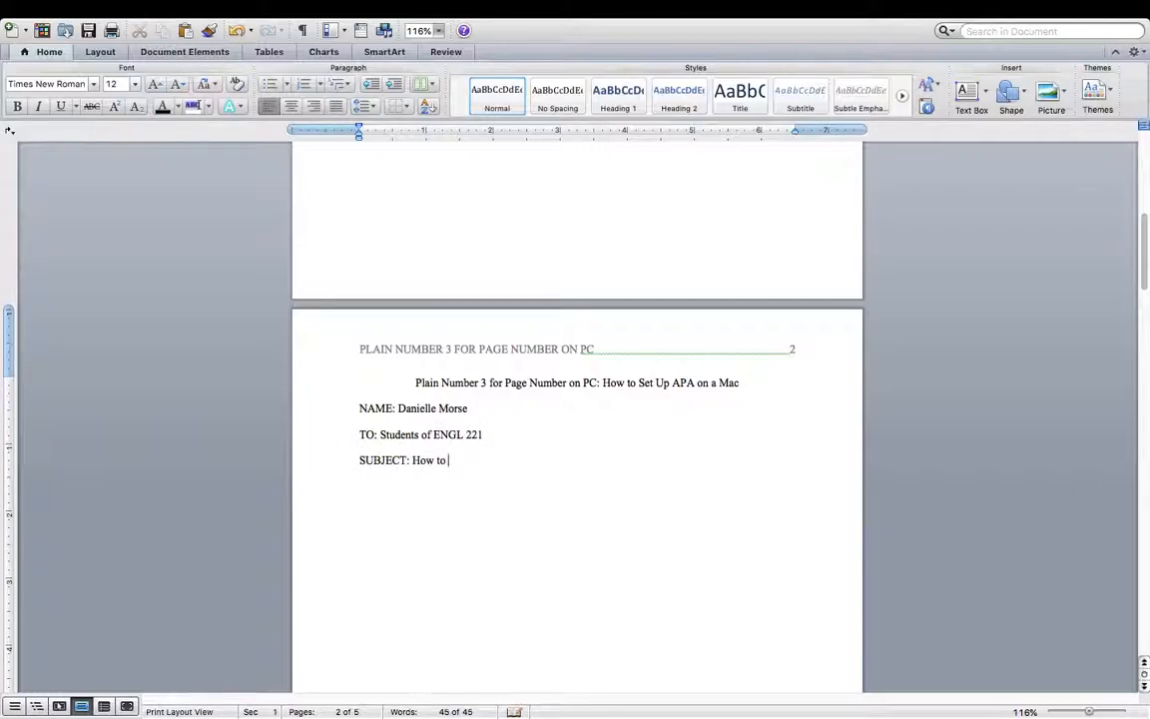
pyautogui.write('Set Up APA on a Mac')
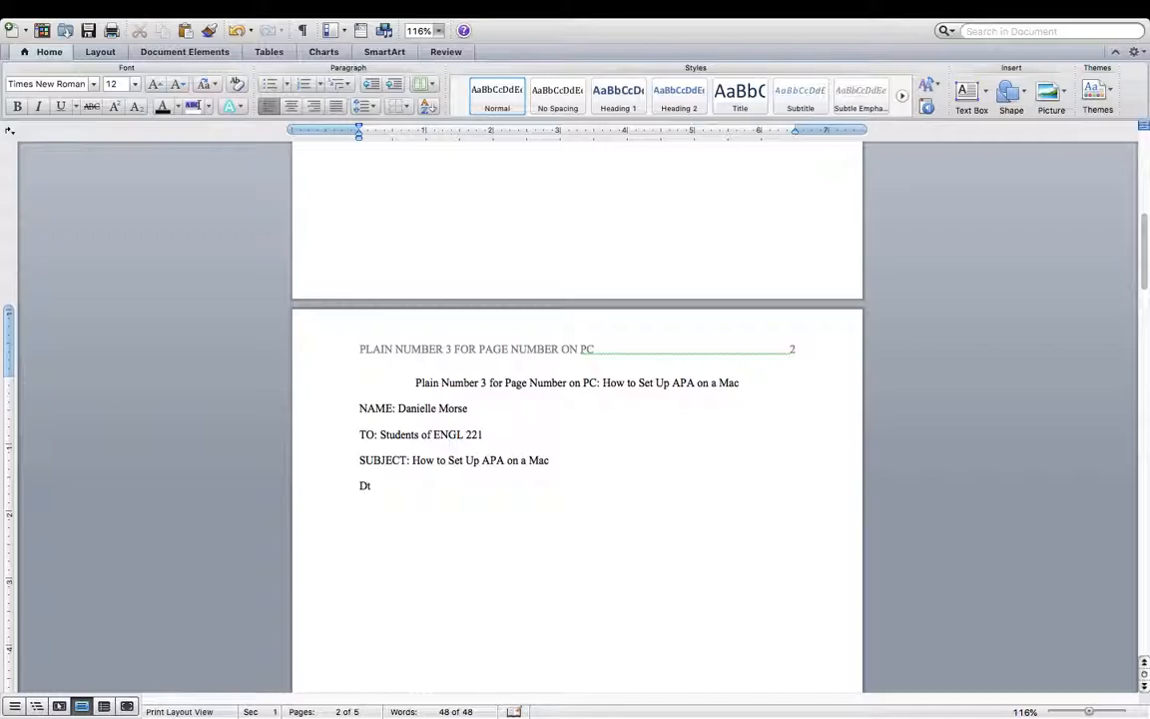
pyautogui.write('ate March 4, 2019')
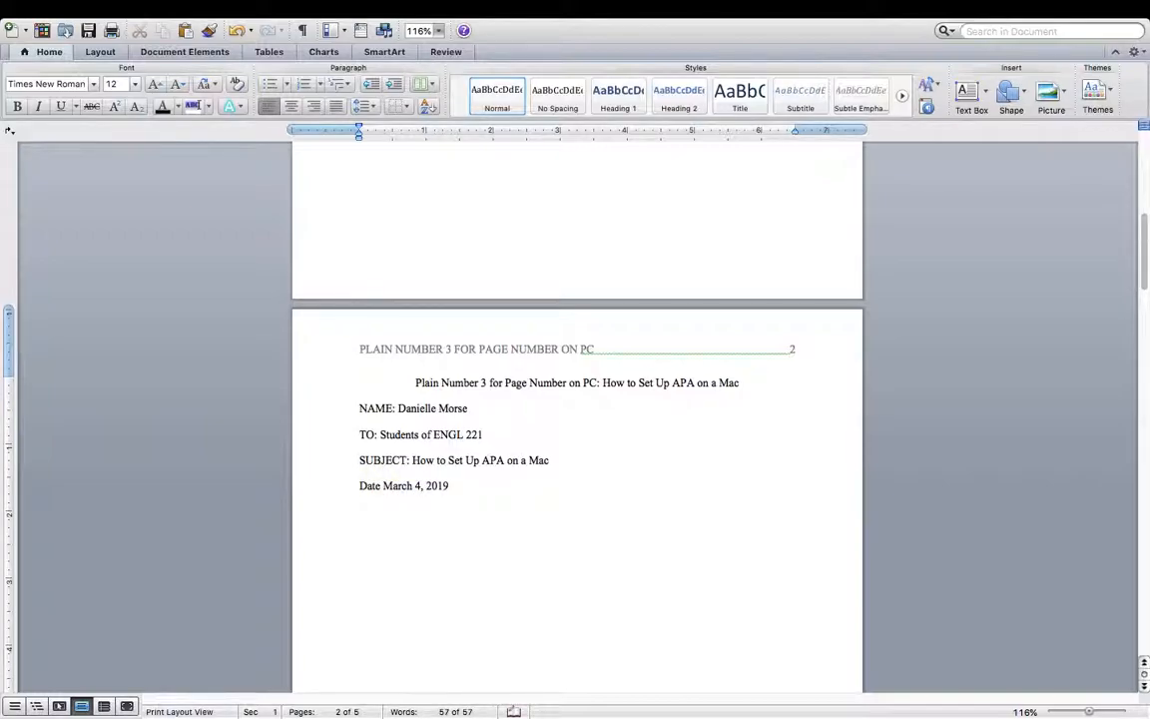
# - Relabel the last memo line from Date to 'DATE:'
pyautogui.click(380, 487)
pyautogui.press('BackSpace')
pyautogui.press('BackSpace')
pyautogui.press('BackSpace')
pyautogui.press('BackSpace')
pyautogui.write('DATE')
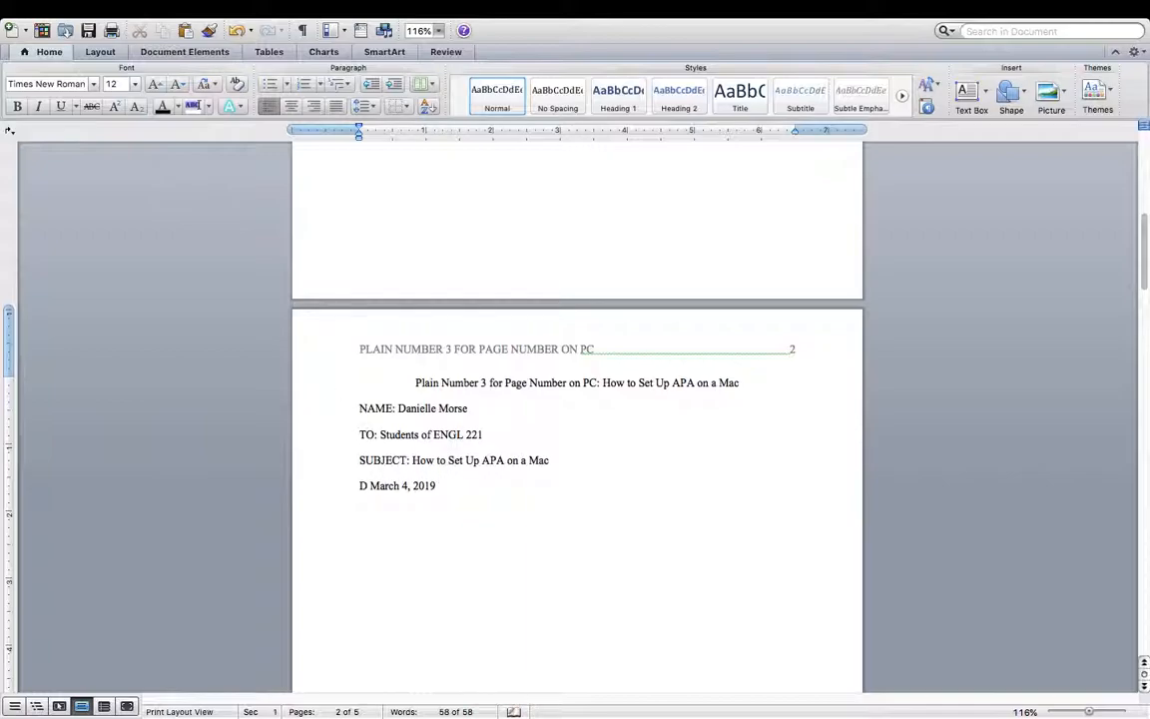
pyautogui.write(':')
# - Break the page 2 title after 'PC:' so 'How to Set Up APA on a Mac' sits on its own line
pyautogui.click(604, 382)
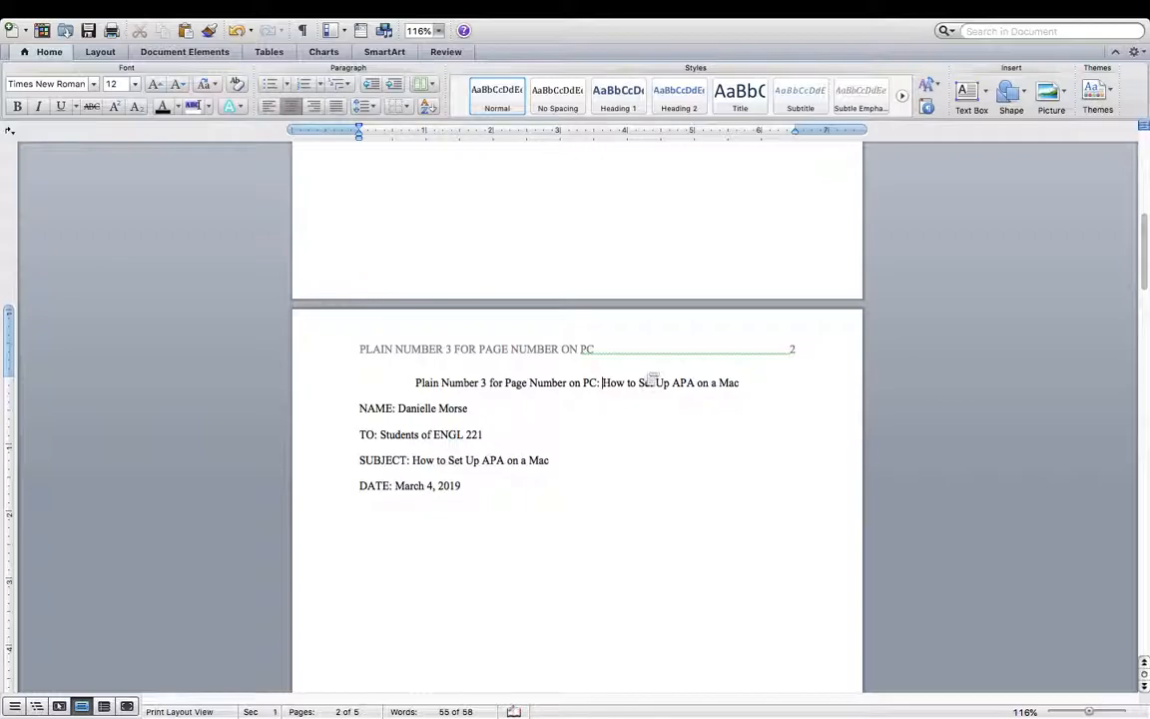
pyautogui.press('BackSpace')
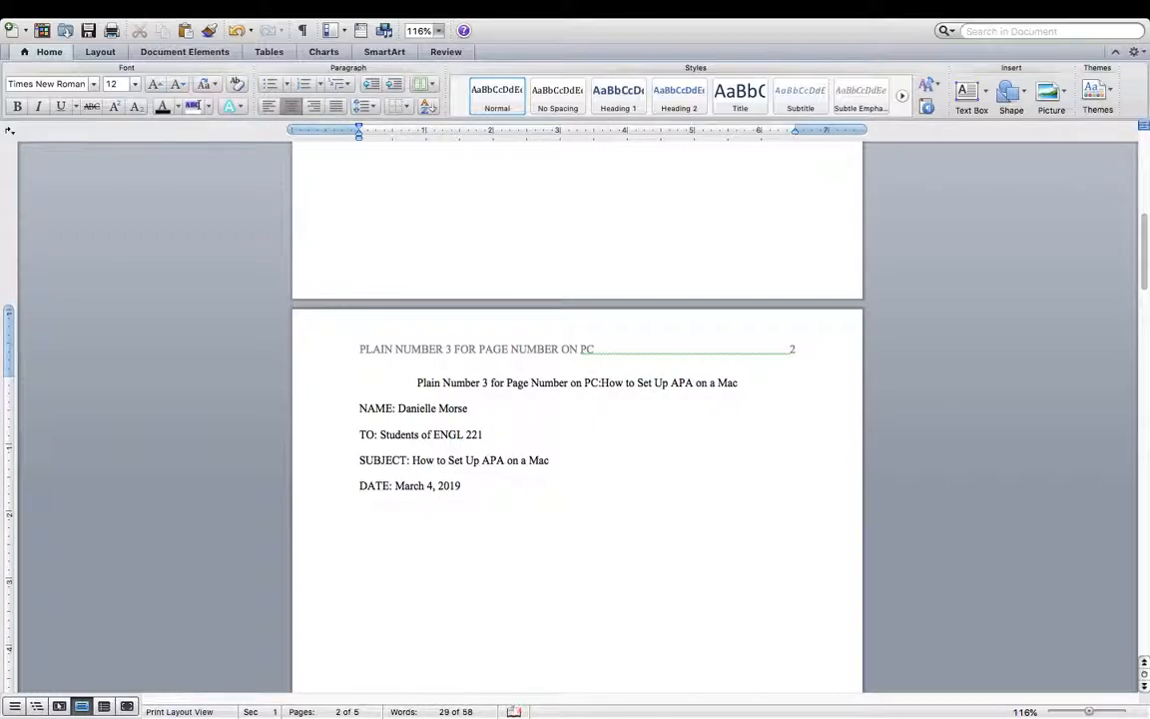
pyautogui.press('Return')
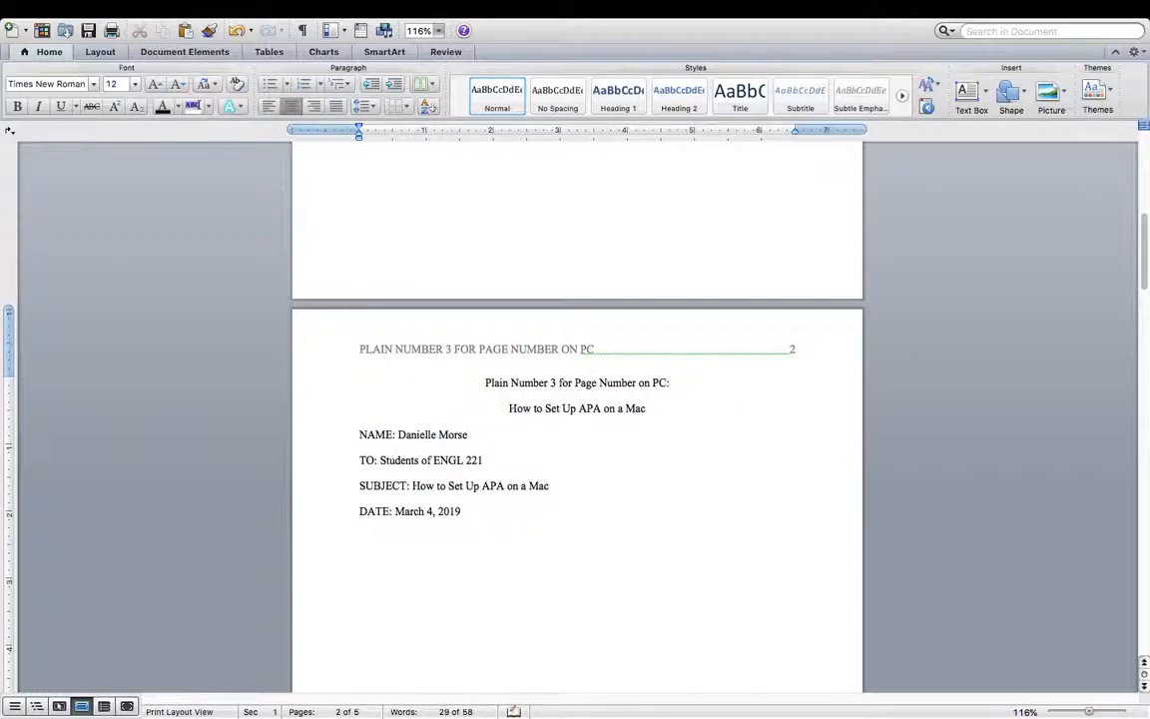
pyautogui.scroll(-2, 495, 434)
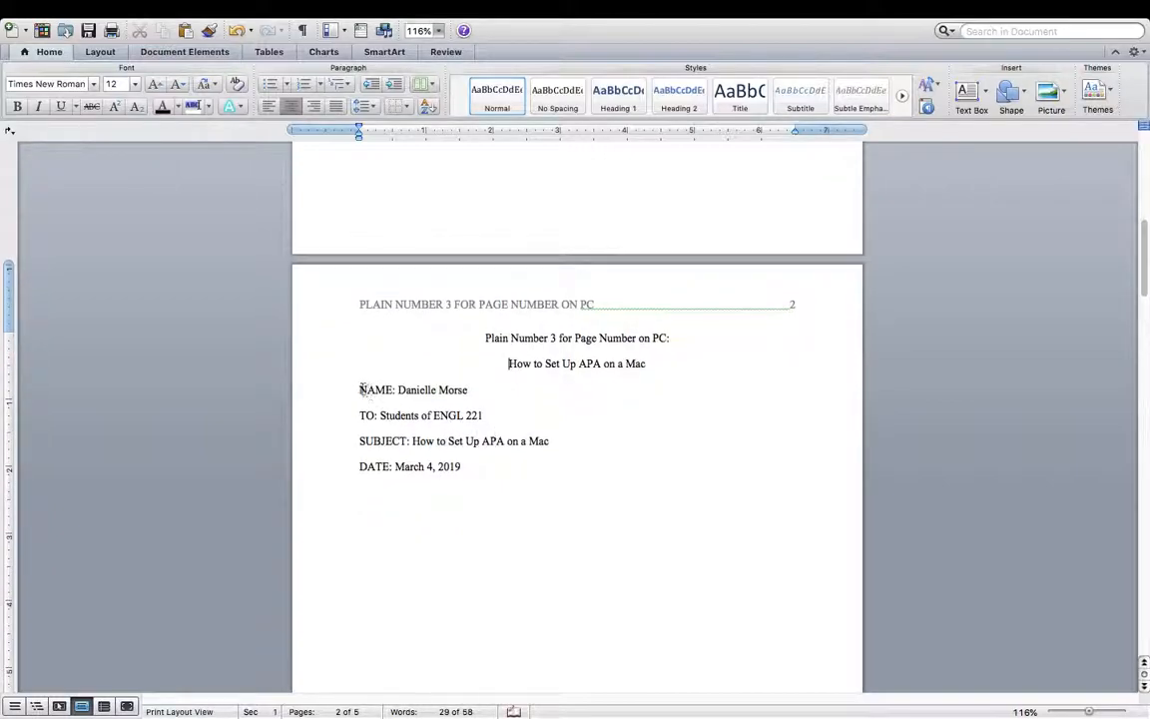
# - Type the heading 'Introduction' on a new line below the DATE line
pyautogui.click(467, 466)
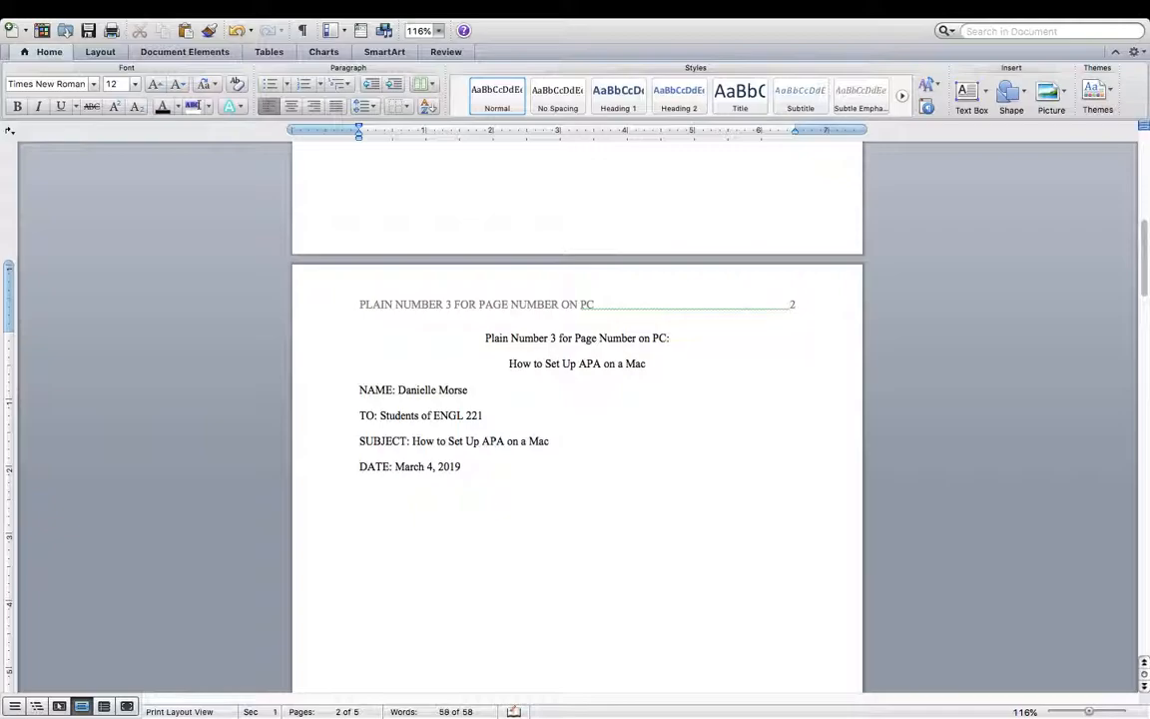
pyautogui.write('dhdhd')
pyautogui.press('BackSpace')
pyautogui.press('BackSpace')
pyautogui.write('Introd')
pyautogui.press('BackSpace')
pyautogui.write('duction')
# - Bold the Introduction heading and type 'Here is the introduction for your manual.' in regular text
pyautogui.click(344, 521)
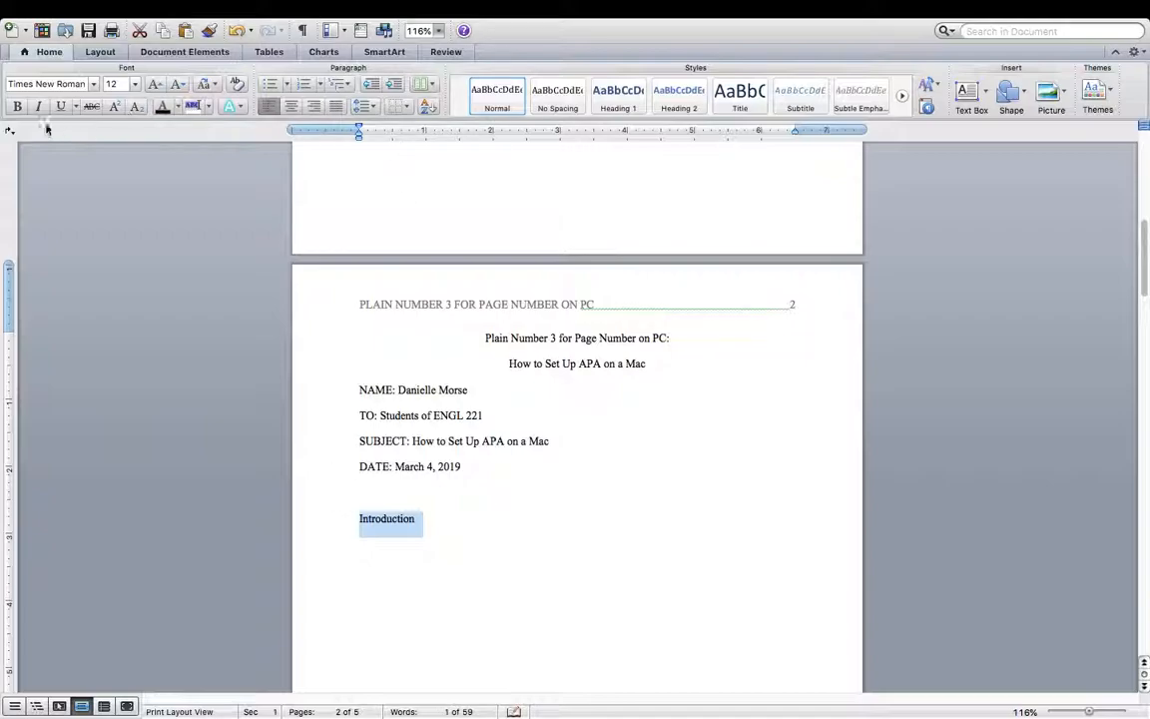
pyautogui.click(17, 106)
pyautogui.click(420, 521)
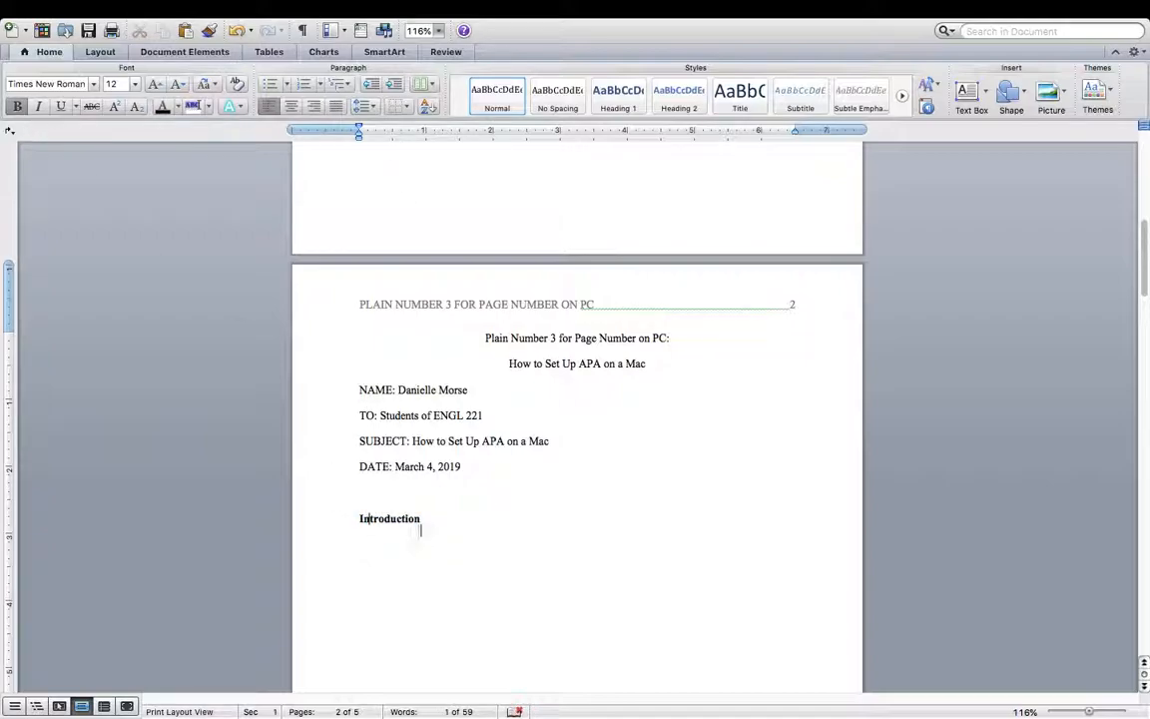
pyautogui.press('super+b')
pyautogui.write('duction fo')
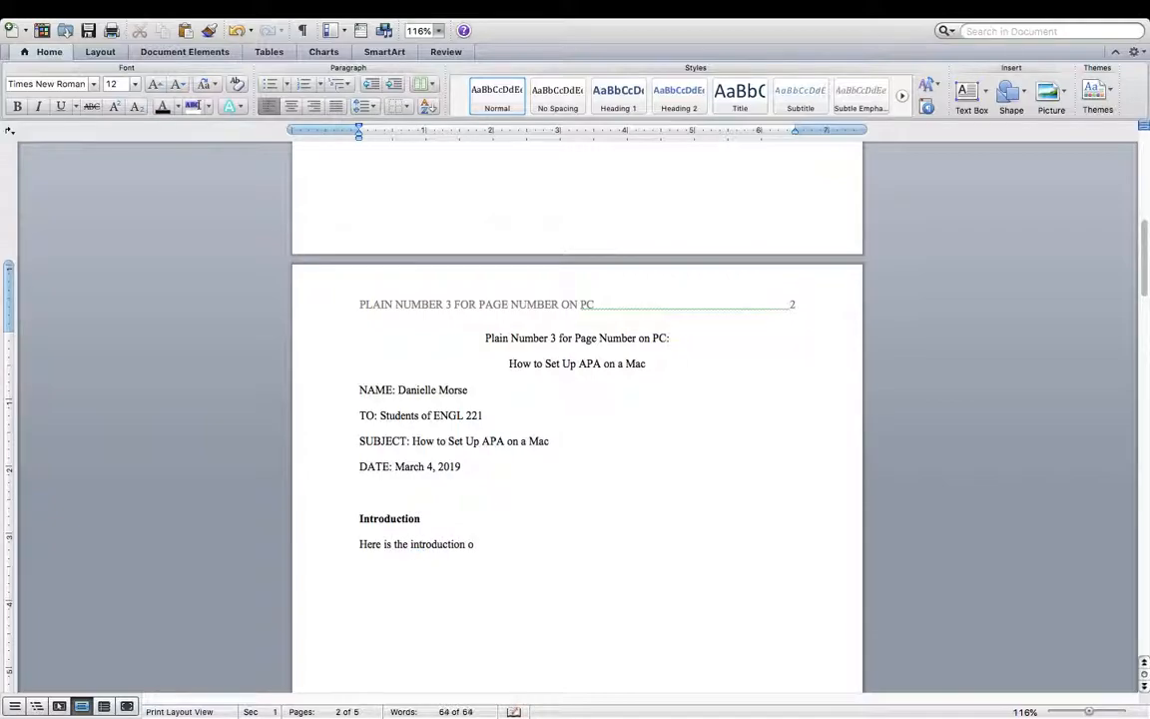
pyautogui.write('r your manual.')
pyautogui.scroll(-5, 542, 465)
pyautogui.scroll(5, 542, 466)
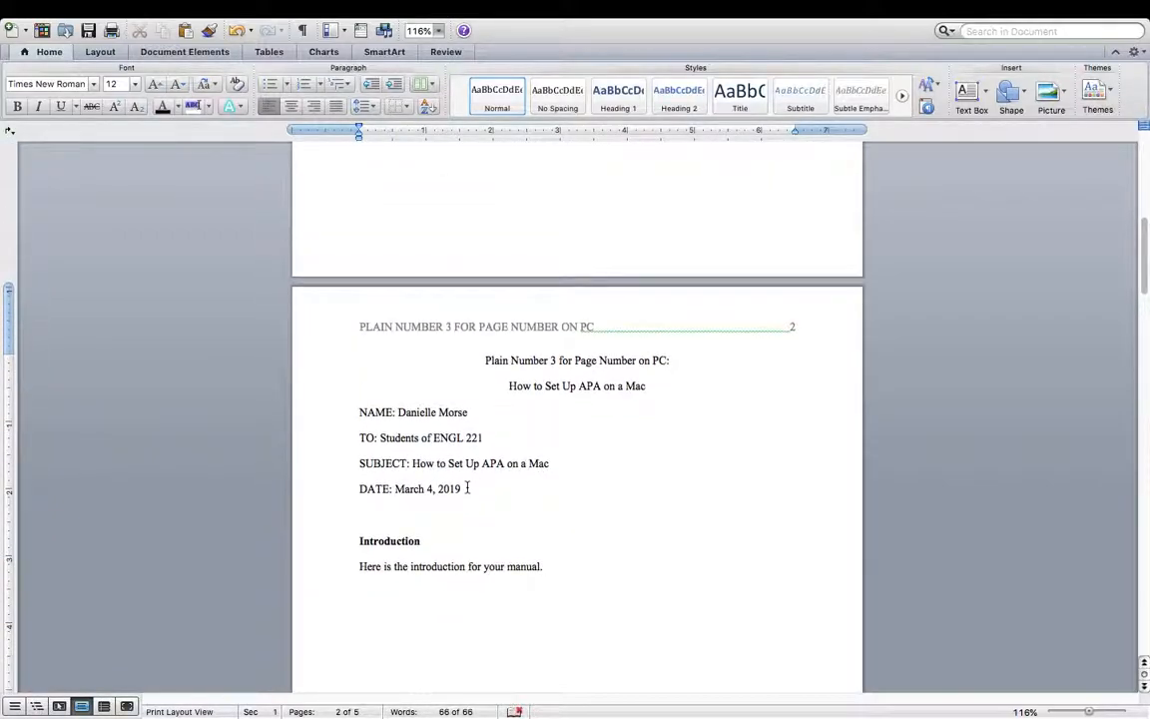
pyautogui.scroll(-1, 545, 457)
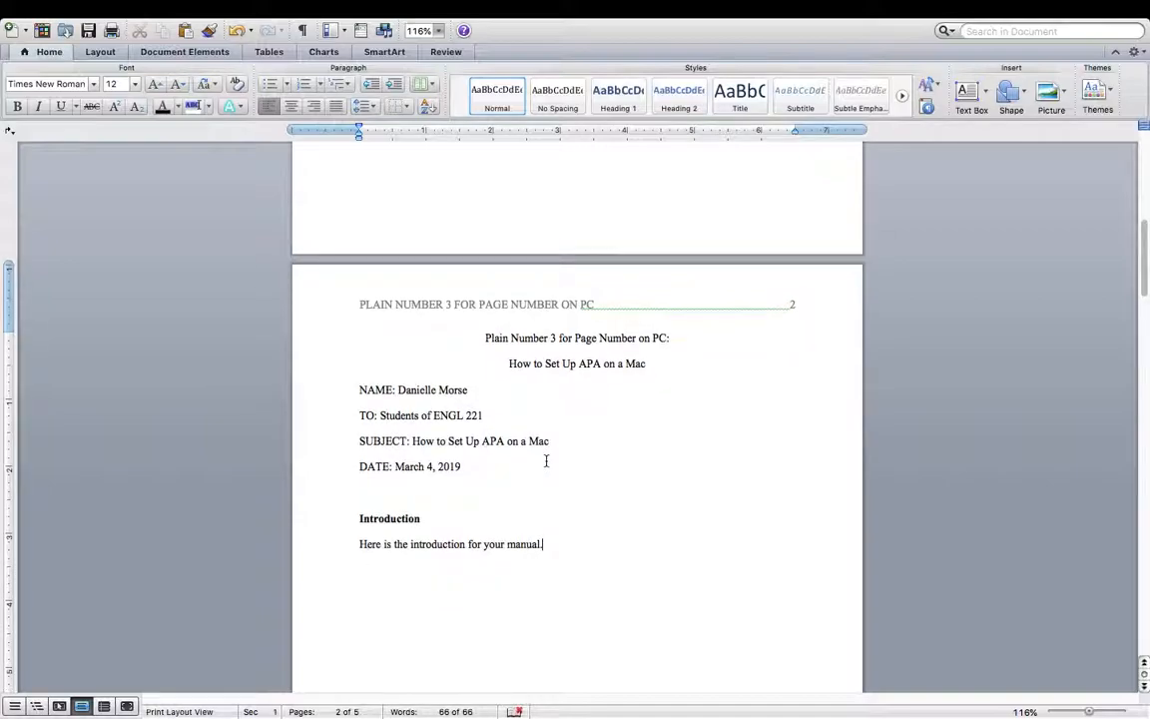
pyautogui.scroll(-1, 546, 460)
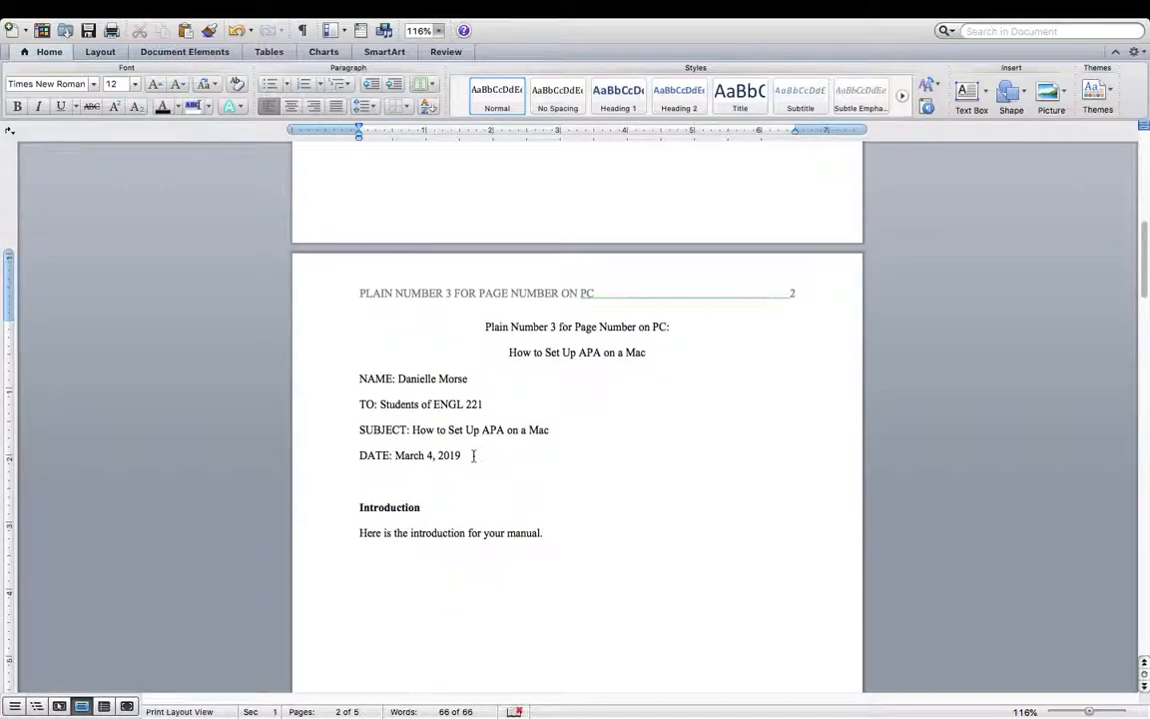
# - Bold the NAME:, TO:, SUBJECT: and DATE: labels on page 2
pyautogui.moveTo(361, 380); pyautogui.dragTo(399, 379)
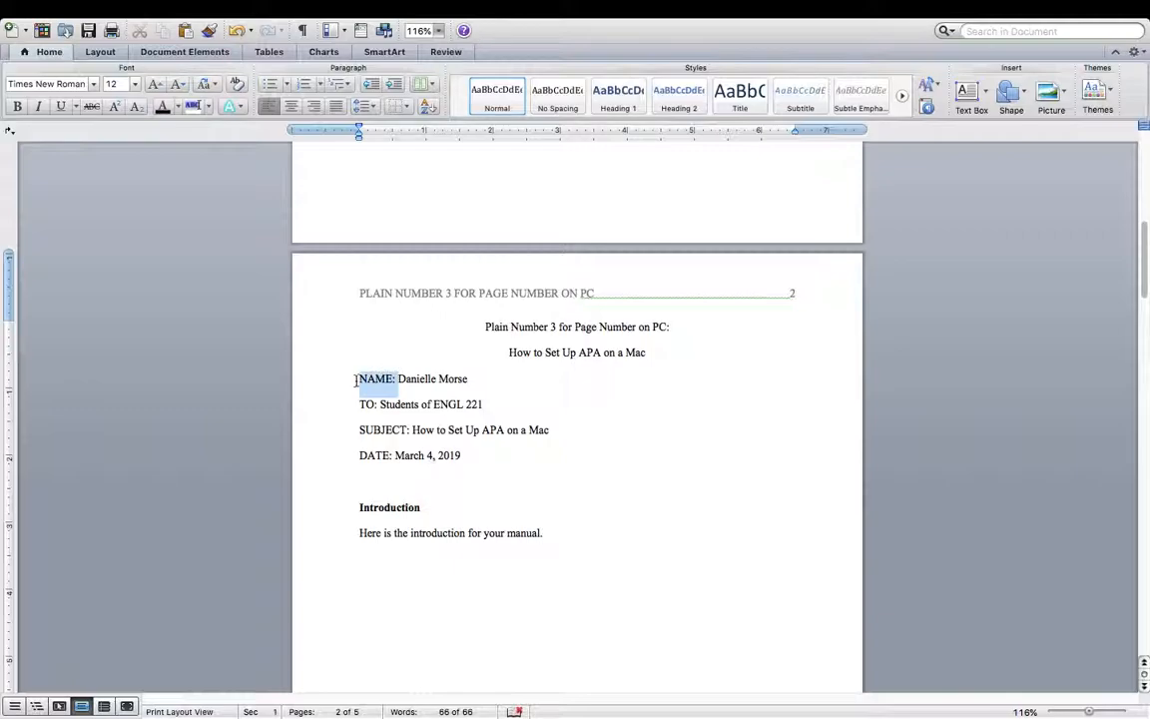
pyautogui.click(16, 110)
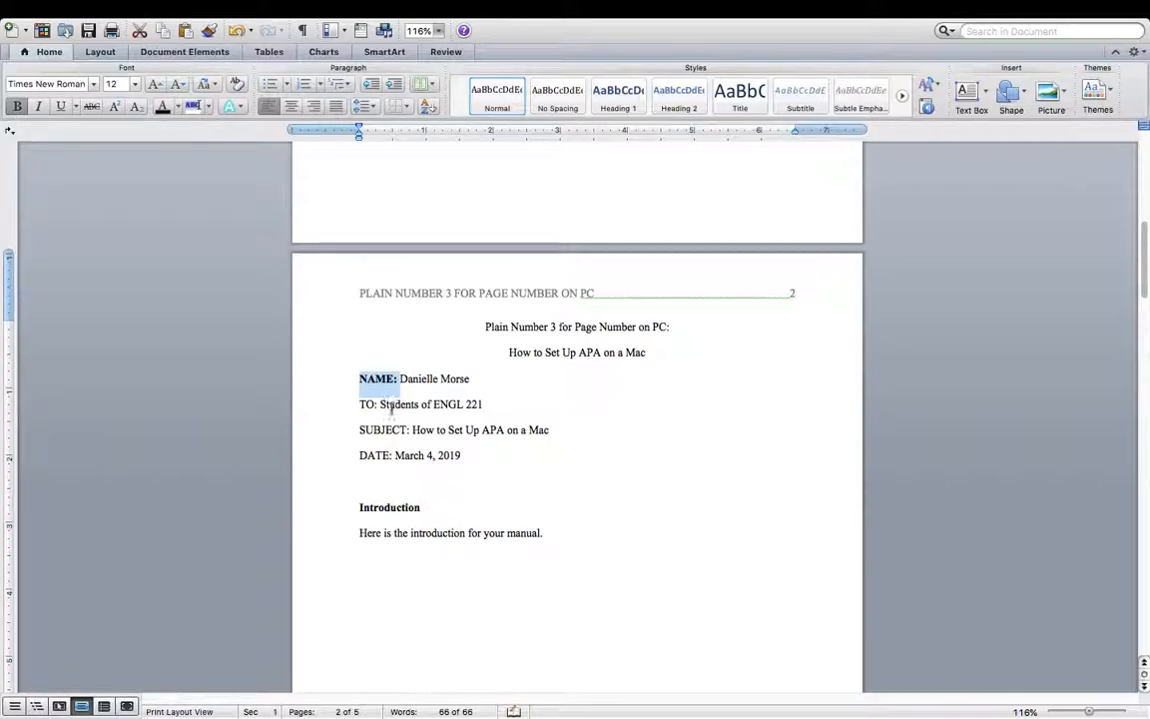
pyautogui.moveTo(380, 404); pyautogui.dragTo(345, 404)
pyautogui.click(16, 106)
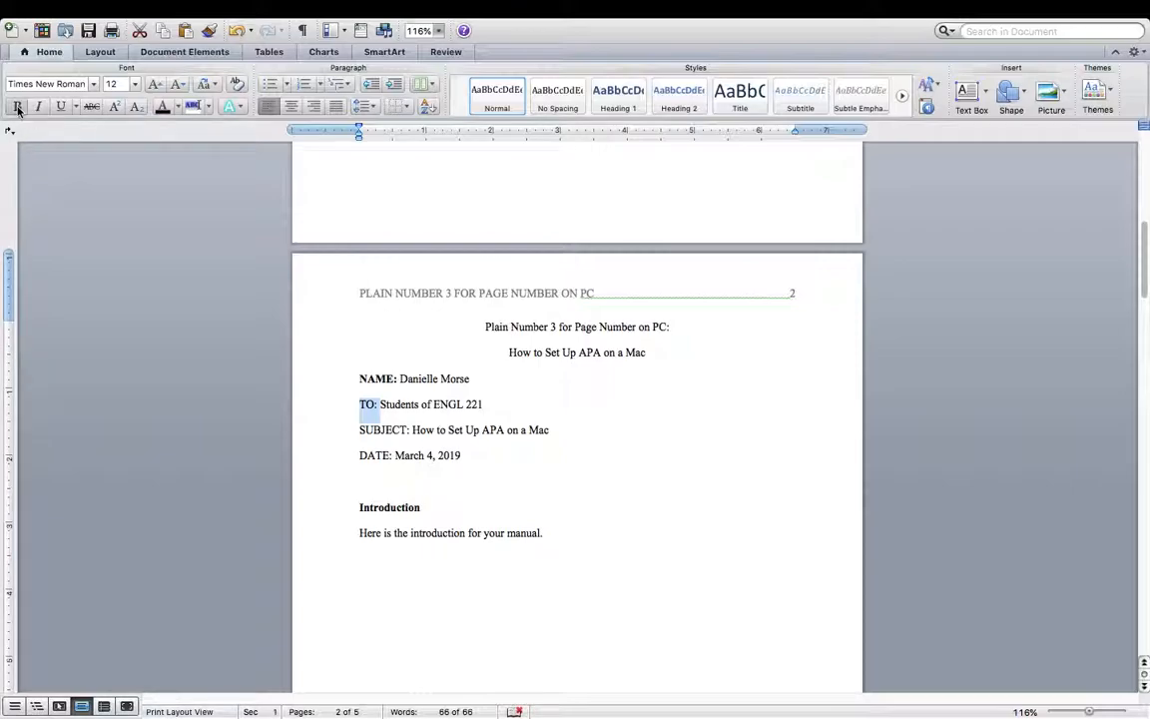
pyautogui.moveTo(413, 430); pyautogui.dragTo(329, 397)
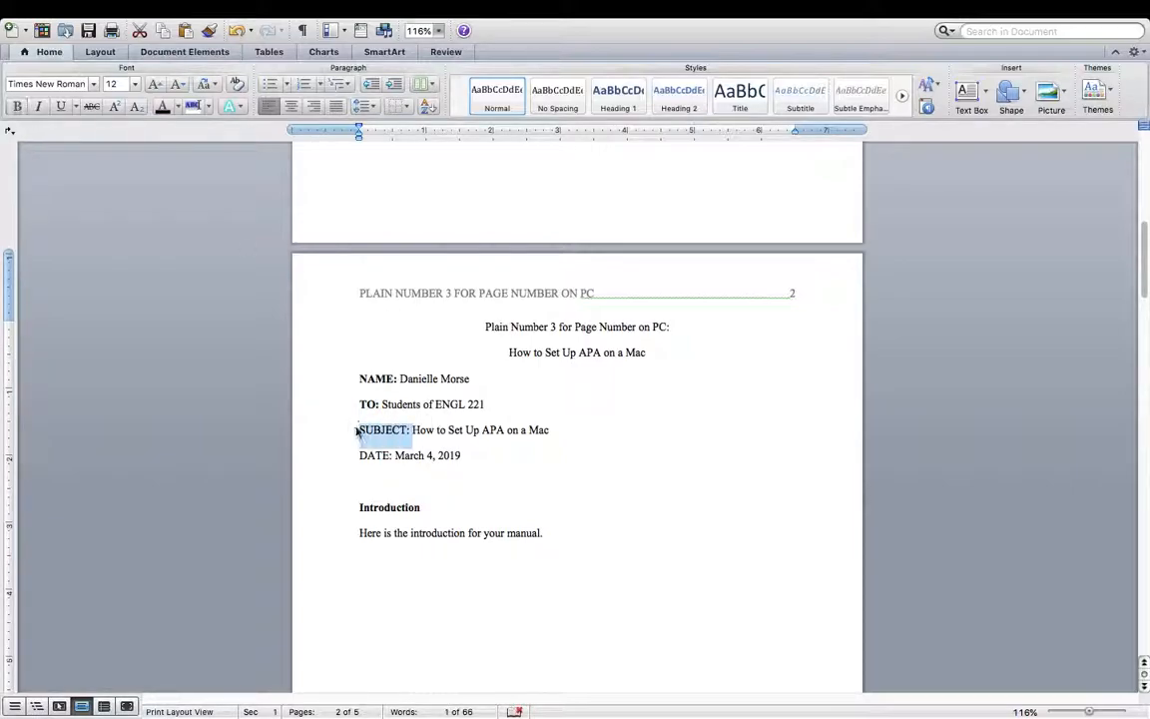
pyautogui.click(16, 106)
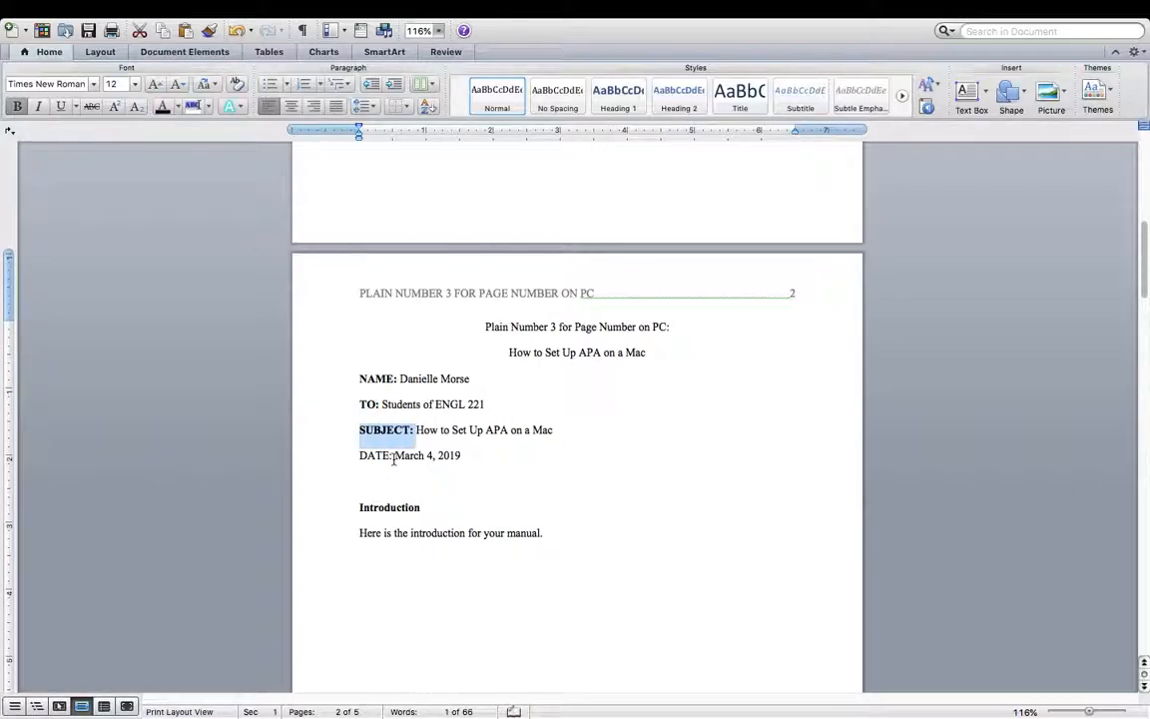
pyautogui.moveTo(395, 456); pyautogui.dragTo(340, 440)
pyautogui.click(16, 106)
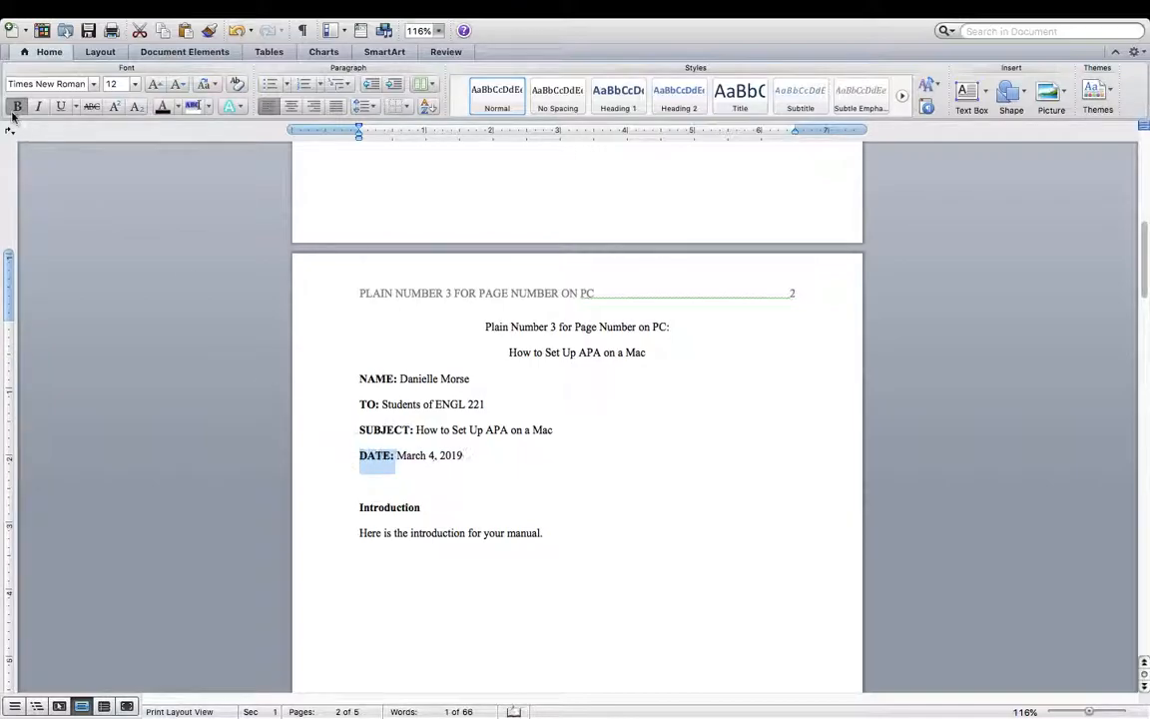
# - Select the four memo lines, NAME through DATE, to adjust their spacing
pyautogui.click(478, 456)
pyautogui.moveTo(478, 455); pyautogui.dragTo(330, 377)
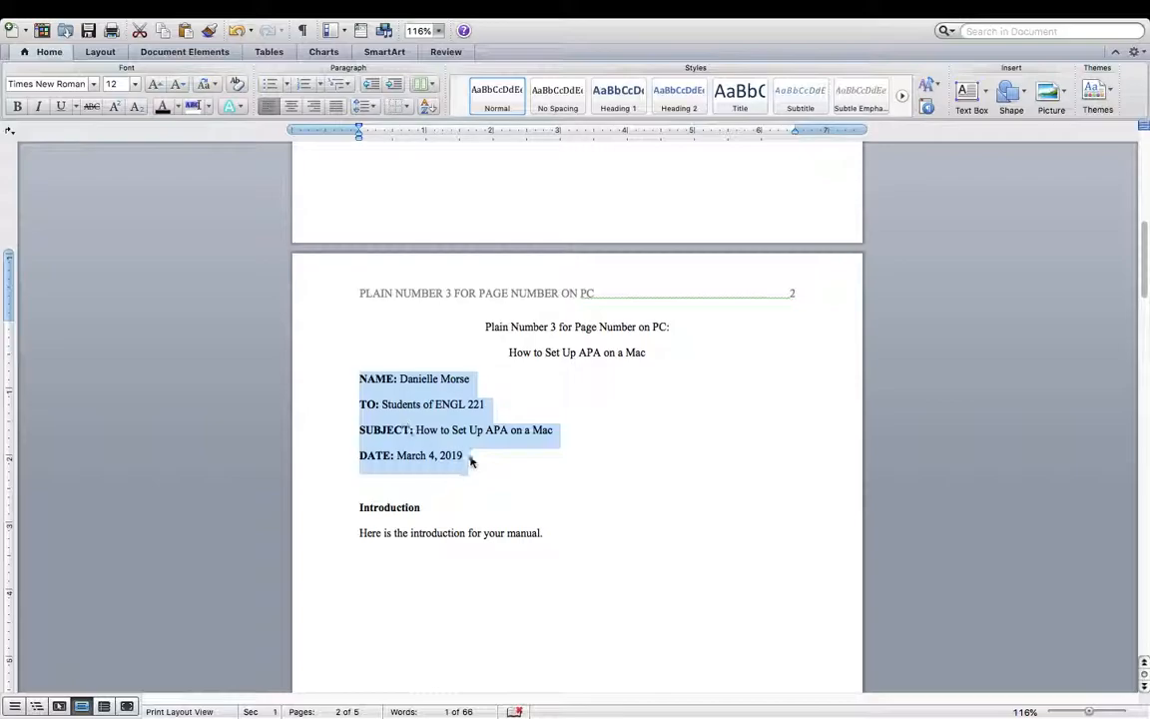
pyautogui.click(491, 453)
pyautogui.scroll(10, 491, 453)
pyautogui.scroll(-12, 490, 451)
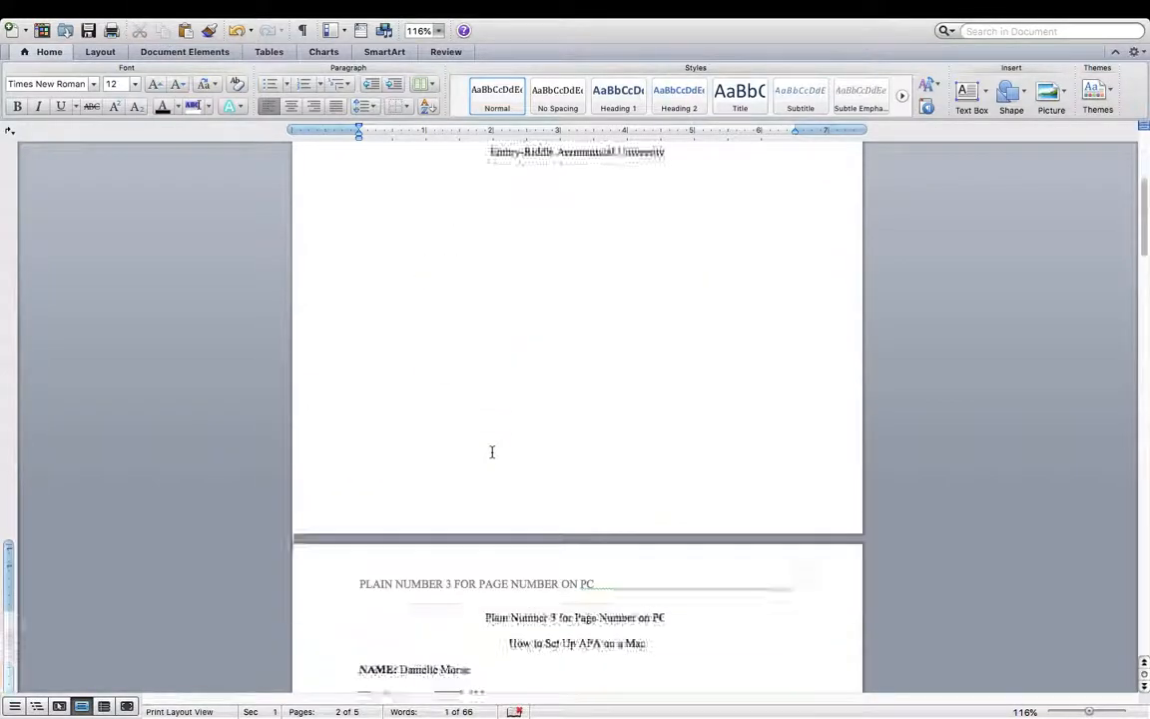
pyautogui.moveTo(474, 385); pyautogui.dragTo(355, 309)
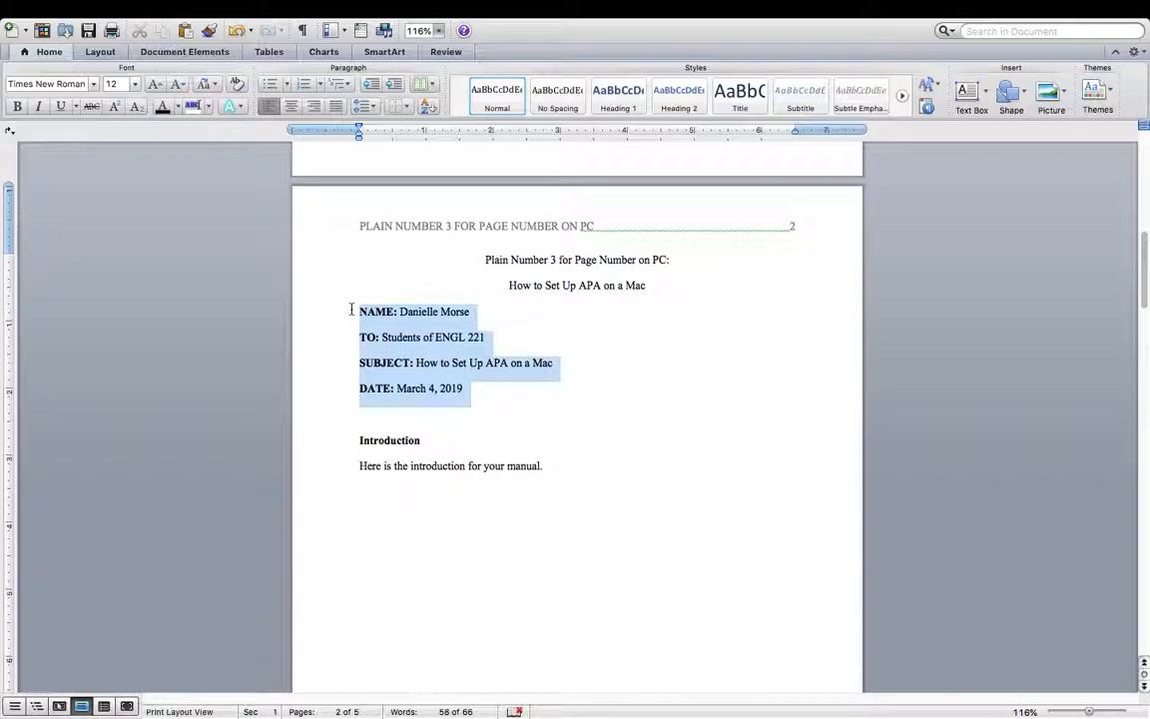
pyautogui.click(365, 106)
# - Give the NAME, TO, SUBJECT and DATE lines 10 pt spacing after
pyautogui.click(336, 192)
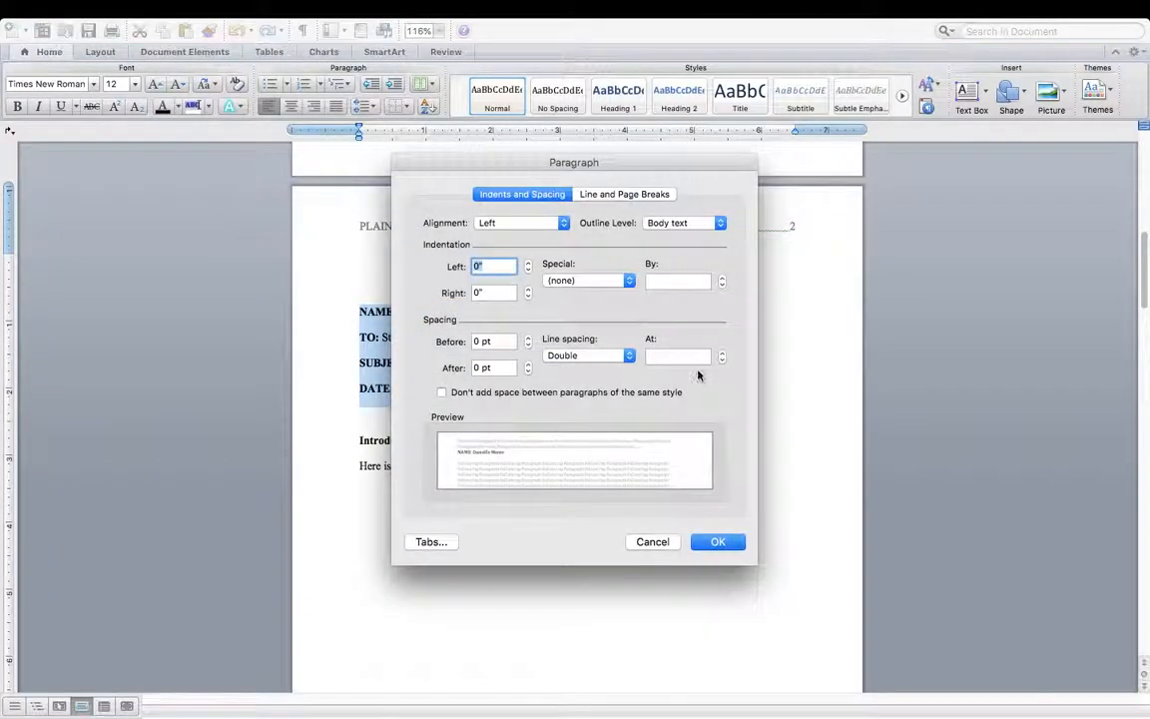
pyautogui.moveTo(481, 367); pyautogui.dragTo(471, 367)
pyautogui.write('1')
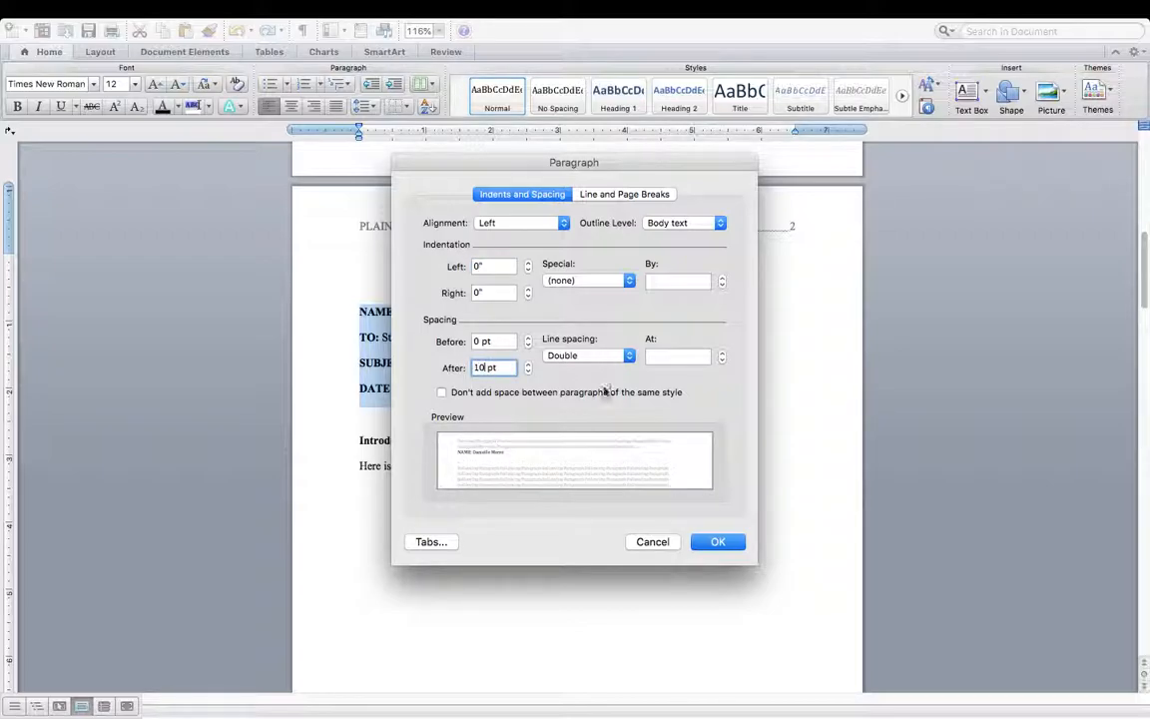
pyautogui.click(724, 543)
pyautogui.click(687, 497)
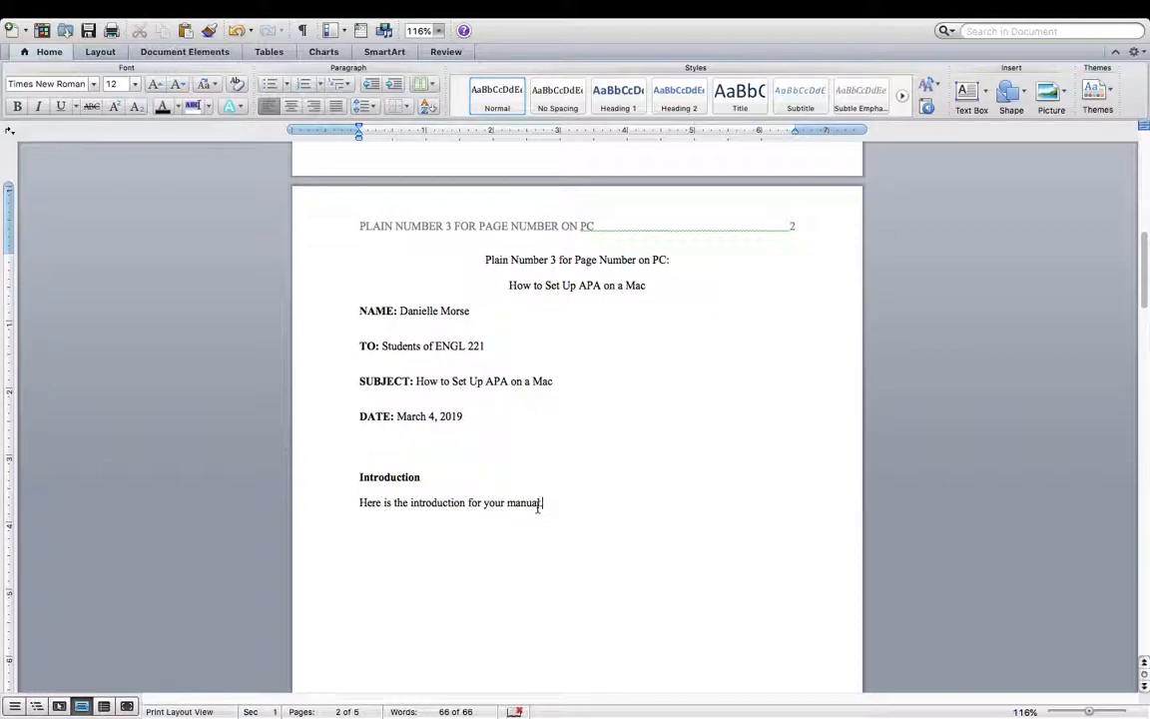
# - Add the sentence 'Spacing is uniform not only in headers but also when you are typing full paragraphs' to the introduction
pyautogui.scroll(1, 525, 493)
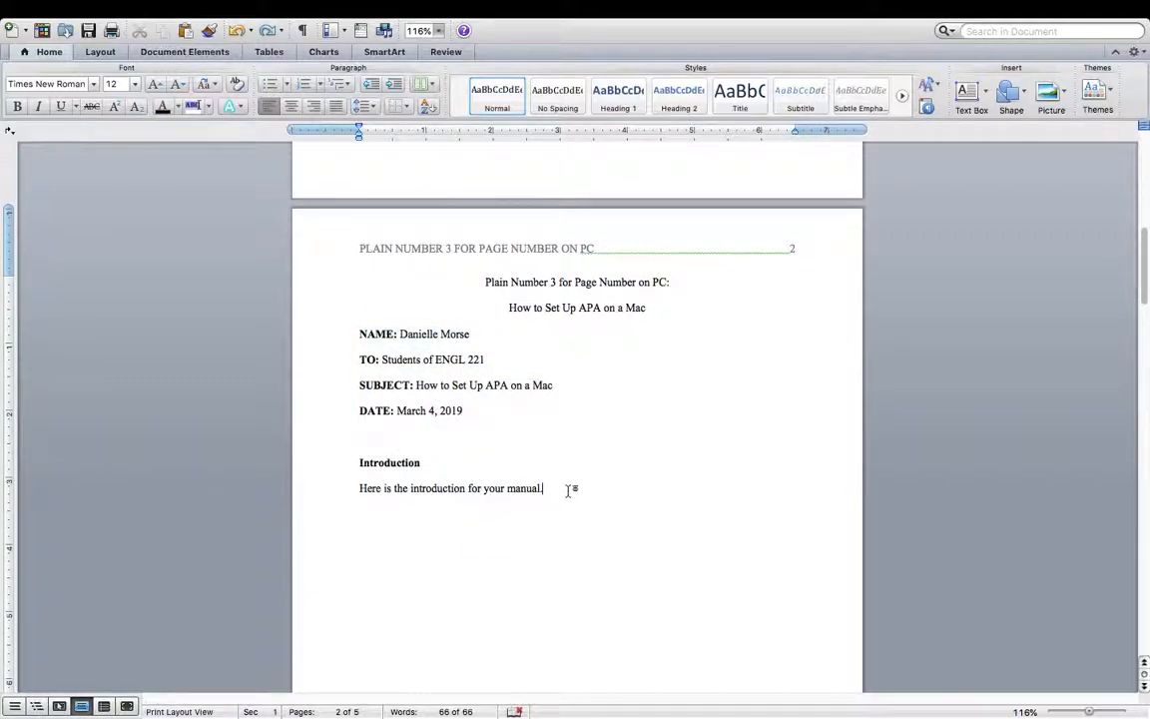
pyautogui.scroll(2, 571, 490)
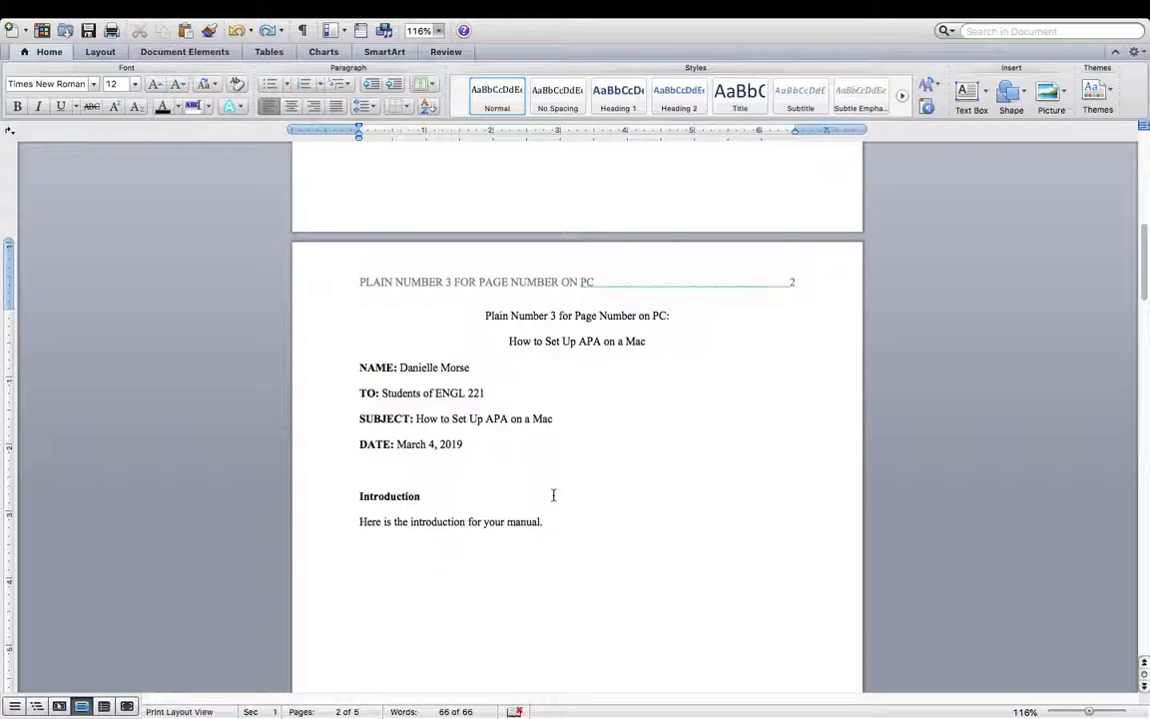
pyautogui.write('Spa')
pyautogui.write('cing')
pyautogui.write(' is uniform n')
pyautogui.write('ot only in hea')
pyautogui.write('ders but also when yo')
pyautogui.write('u are typi')
pyautogui.write('ng full paragraphs.')
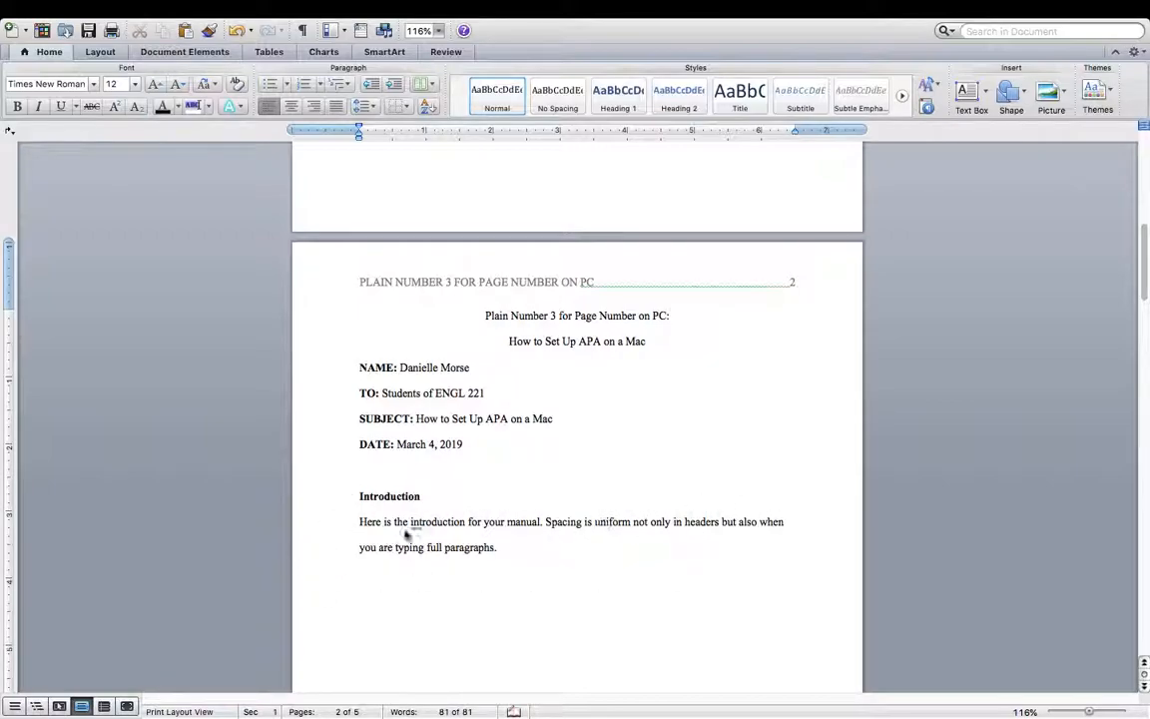
# - Review the introduction paragraph, then scroll back up to the title page
pyautogui.click(533, 555)
pyautogui.doubleClick(423, 523)
pyautogui.click(425, 528)
pyautogui.scroll(-2, 505, 534)
pyautogui.scroll(5, 505, 534)
pyautogui.scroll(-3, 505, 534)
pyautogui.scroll(-1, 506, 534)
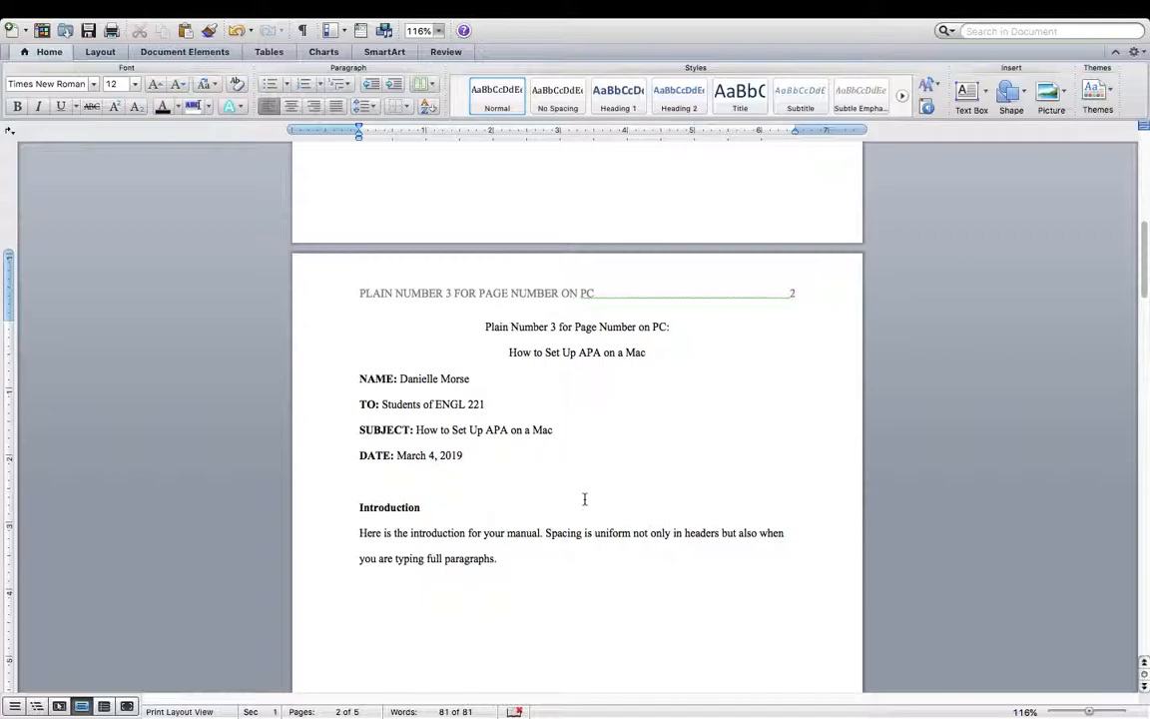
pyautogui.scroll(-5, 585, 499)
pyautogui.scroll(3, 586, 499)
pyautogui.scroll(10, 586, 499)
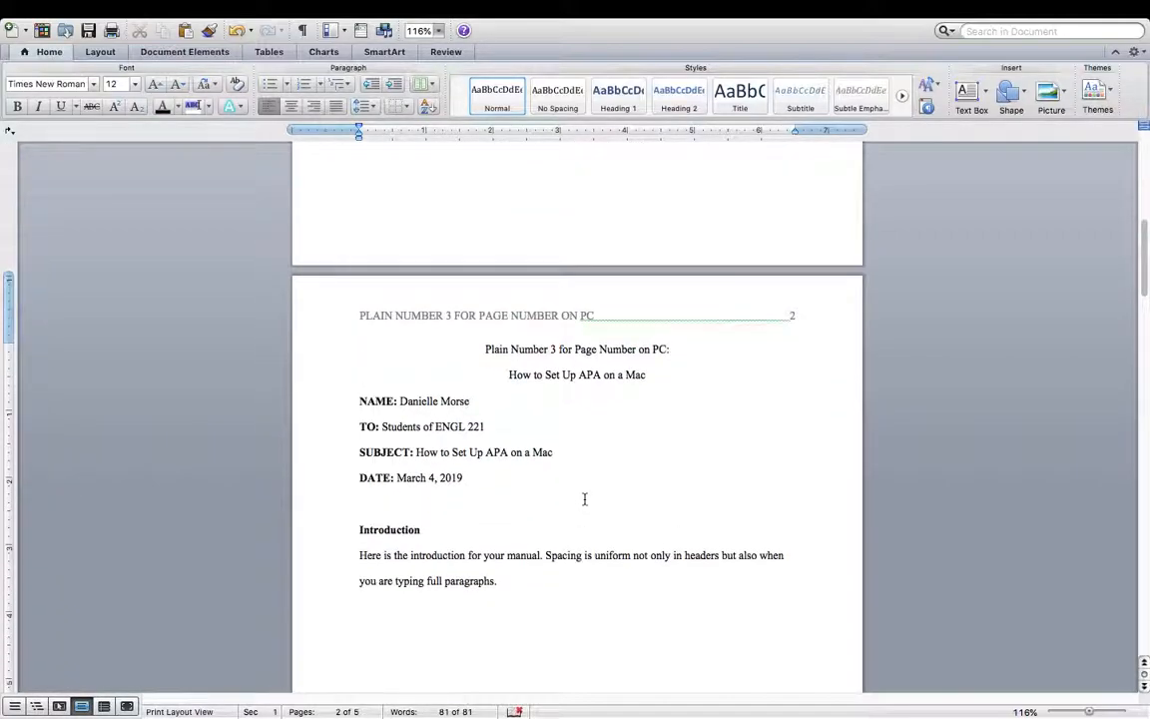
pyautogui.scroll(2, 585, 500)
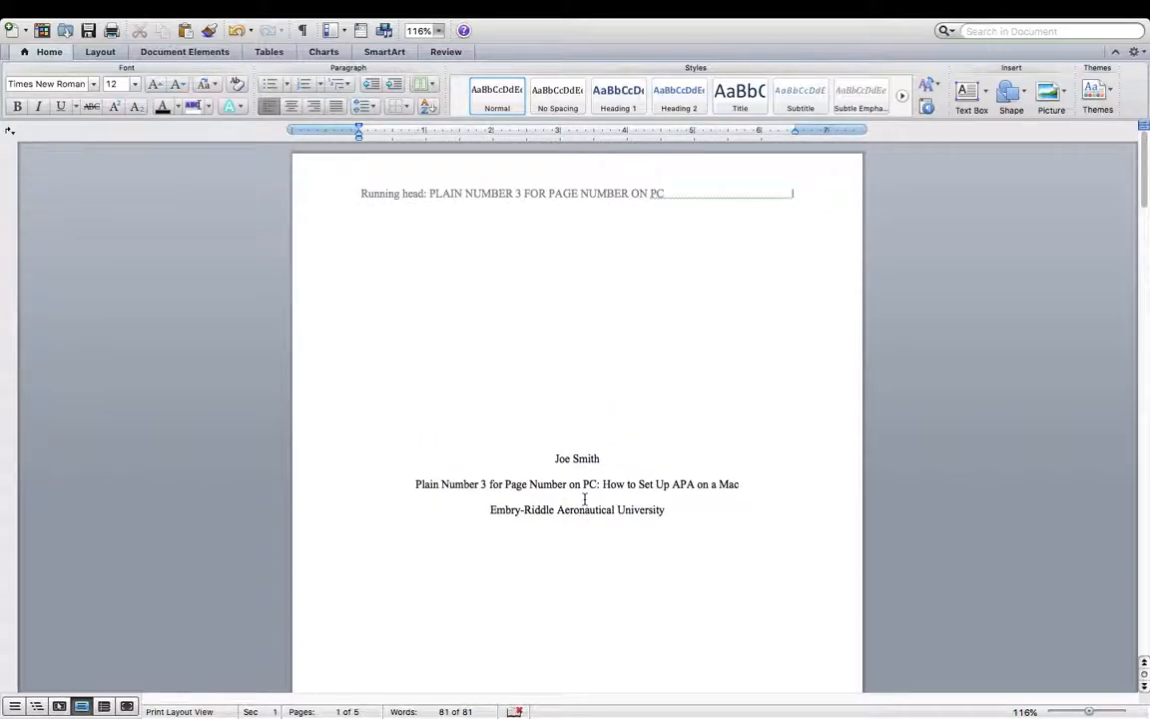
# - Scroll from the title page past page 2's two-line title and memo to the top of page 3
pyautogui.scroll(-15, 585, 499)
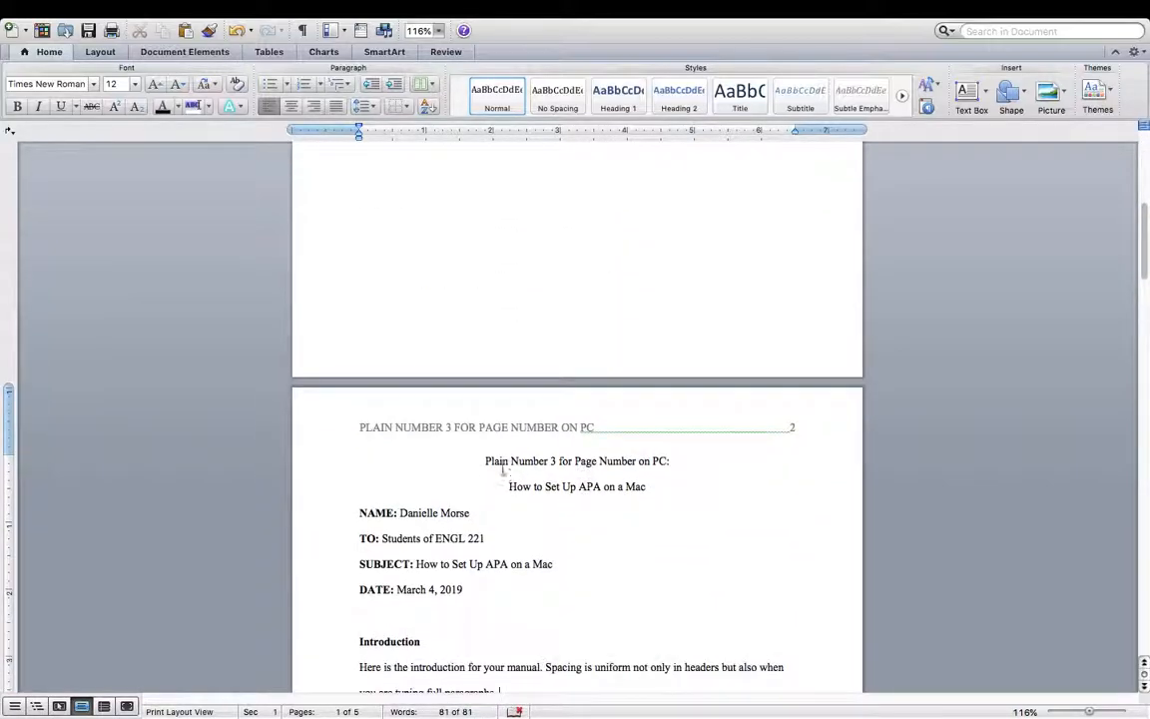
pyautogui.moveTo(486, 460); pyautogui.dragTo(649, 486)
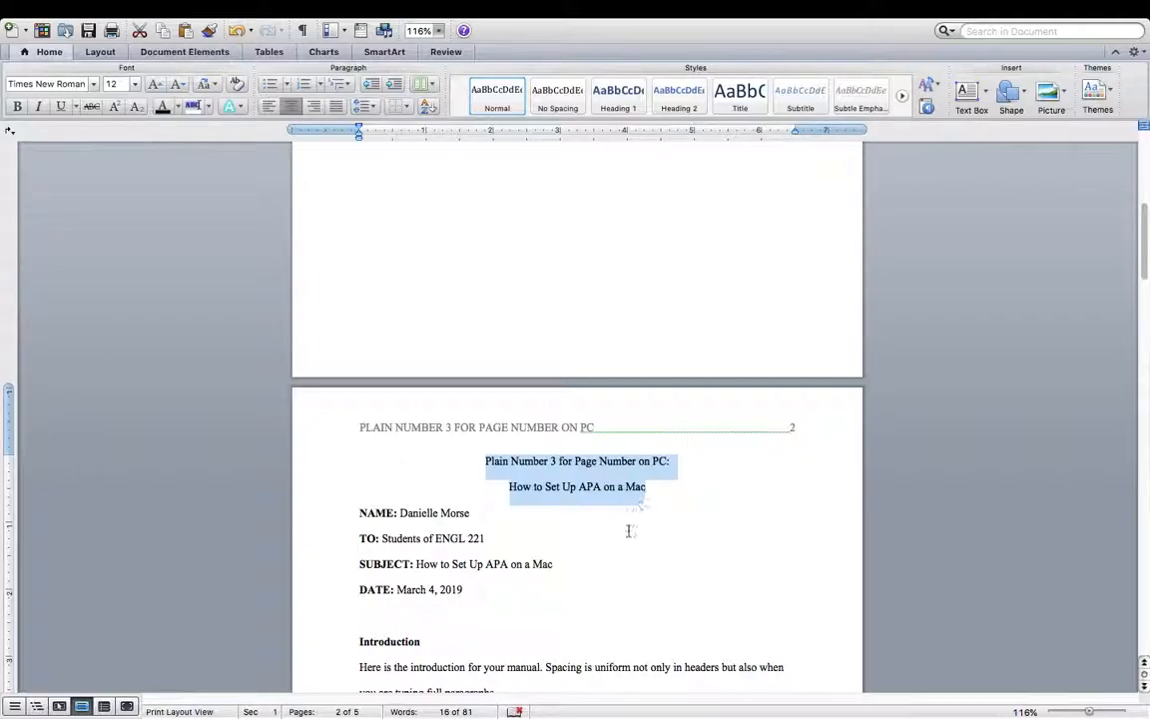
pyautogui.click(629, 531)
pyautogui.scroll(-4, 630, 532)
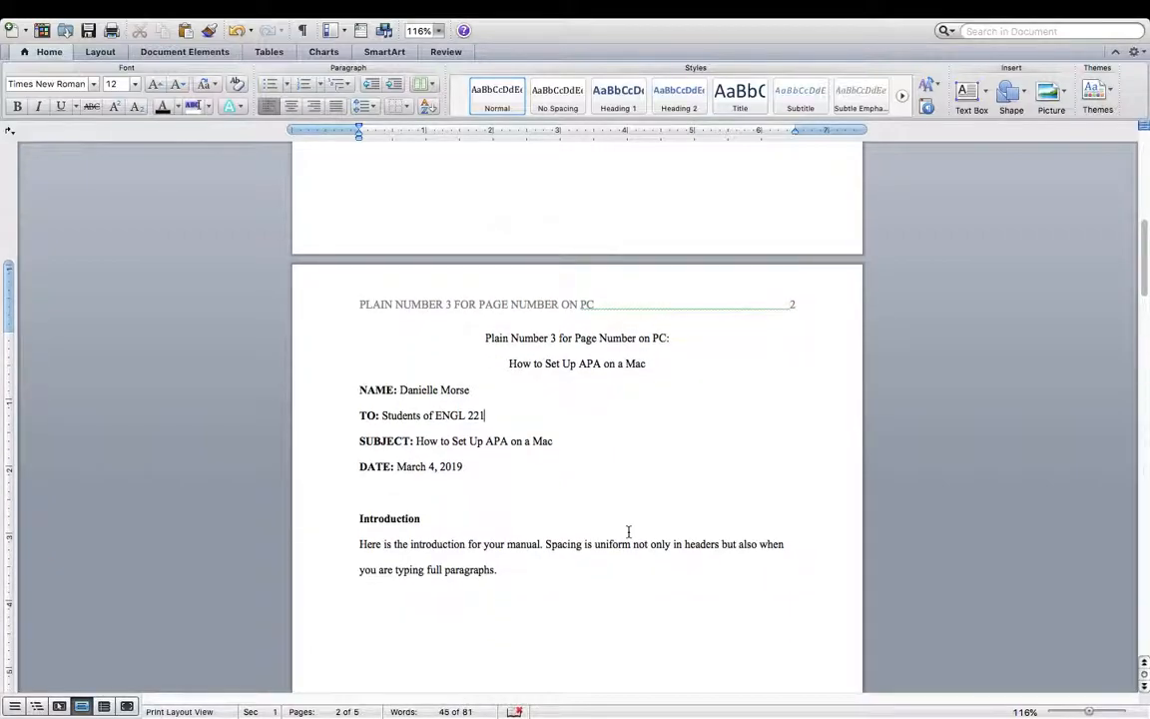
pyautogui.scroll(-14, 630, 531)
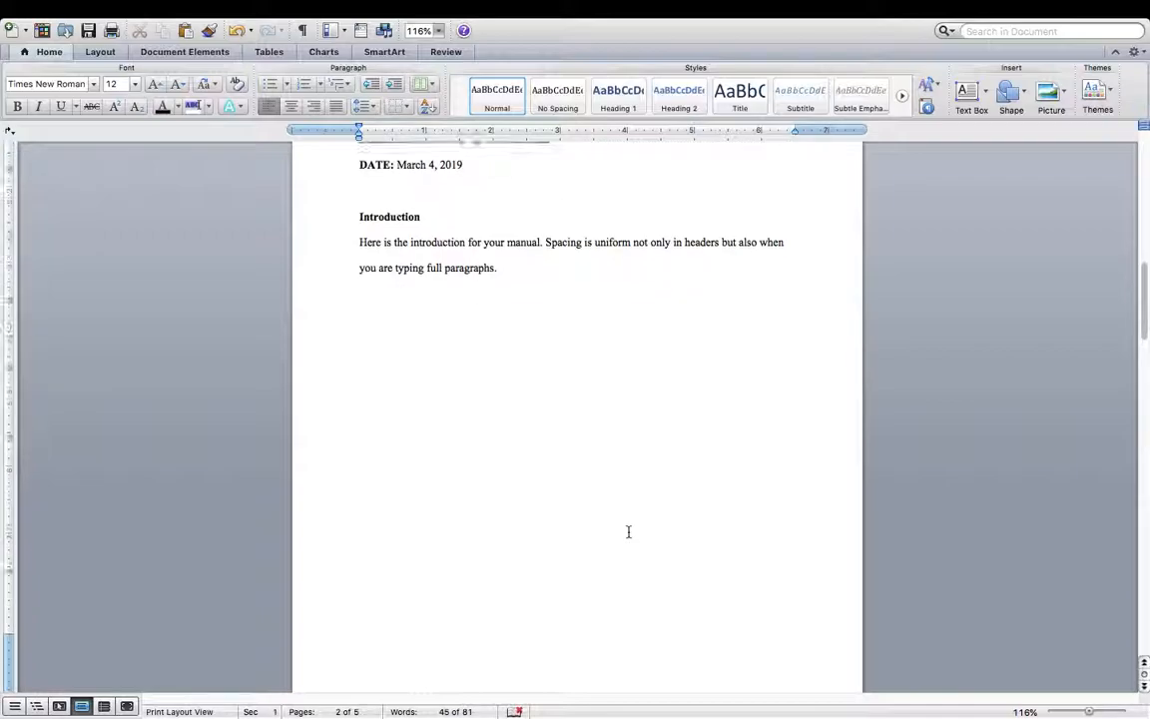
# - Type a centred 'References' heading at the top of page 3
pyautogui.click(544, 628)
pyautogui.click(290, 106)
pyautogui.write('Referec')
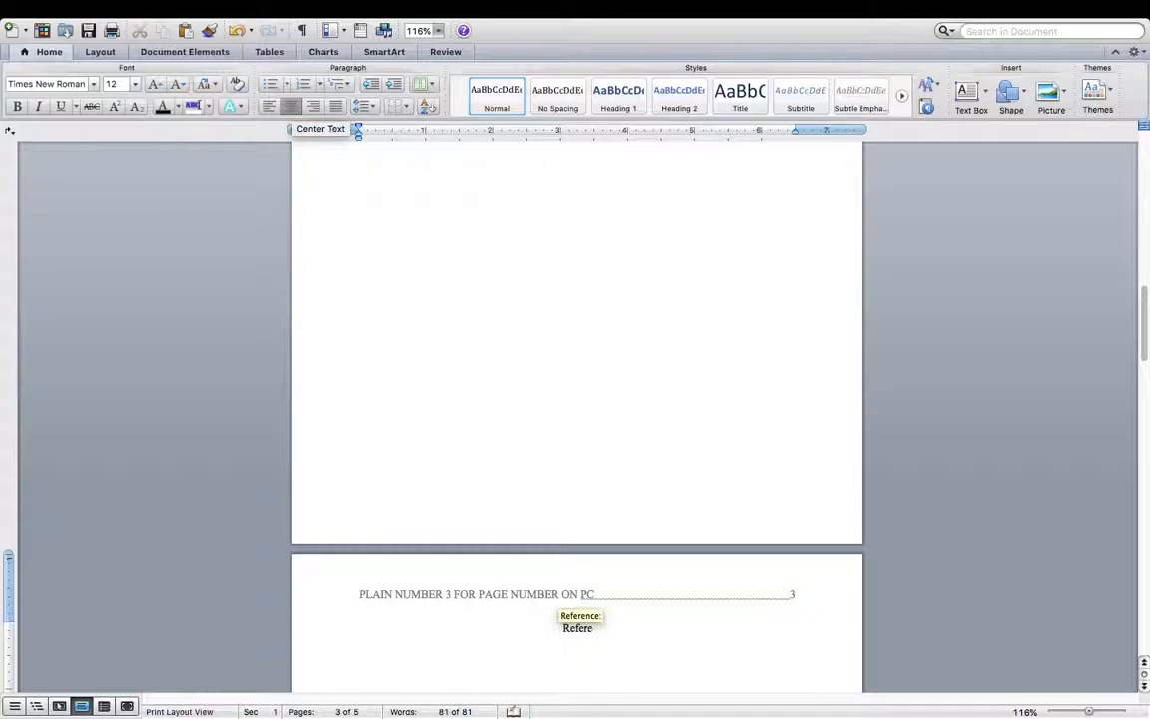
pyautogui.press('BackSpace')
pyautogui.write('nces')
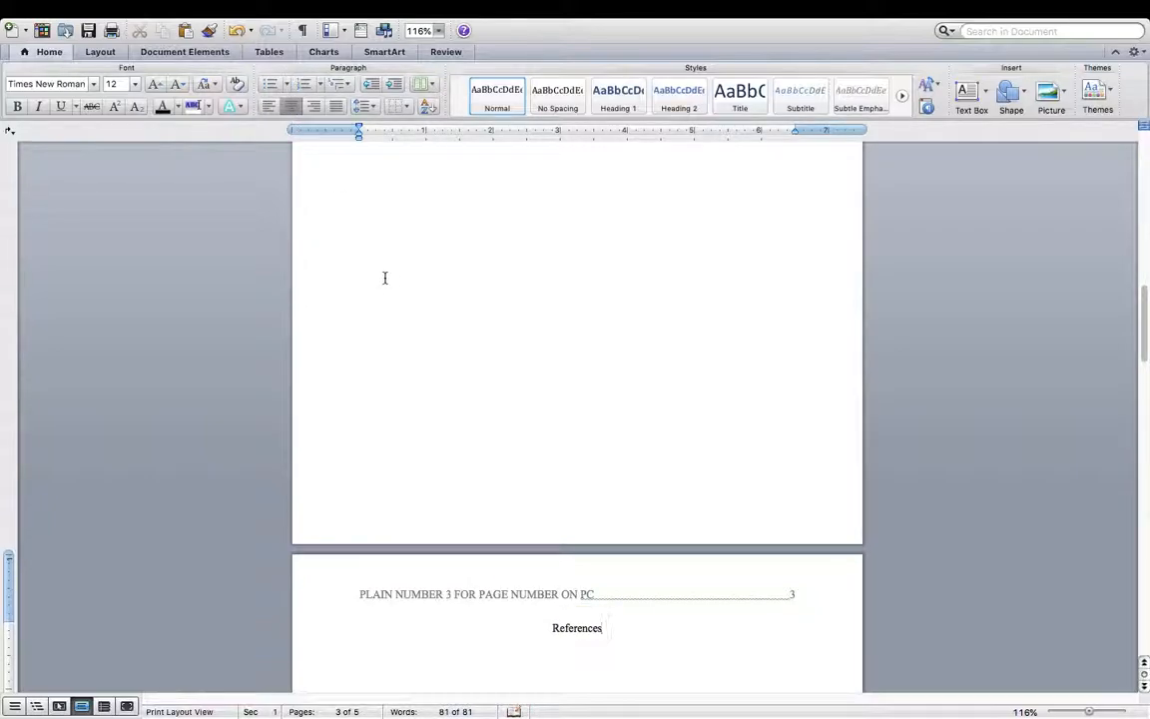
# - Add a left-aligned empty line below References, then return to the title page
pyautogui.scroll(-5, 440, 306)
pyautogui.press('Return')
pyautogui.click(269, 110)
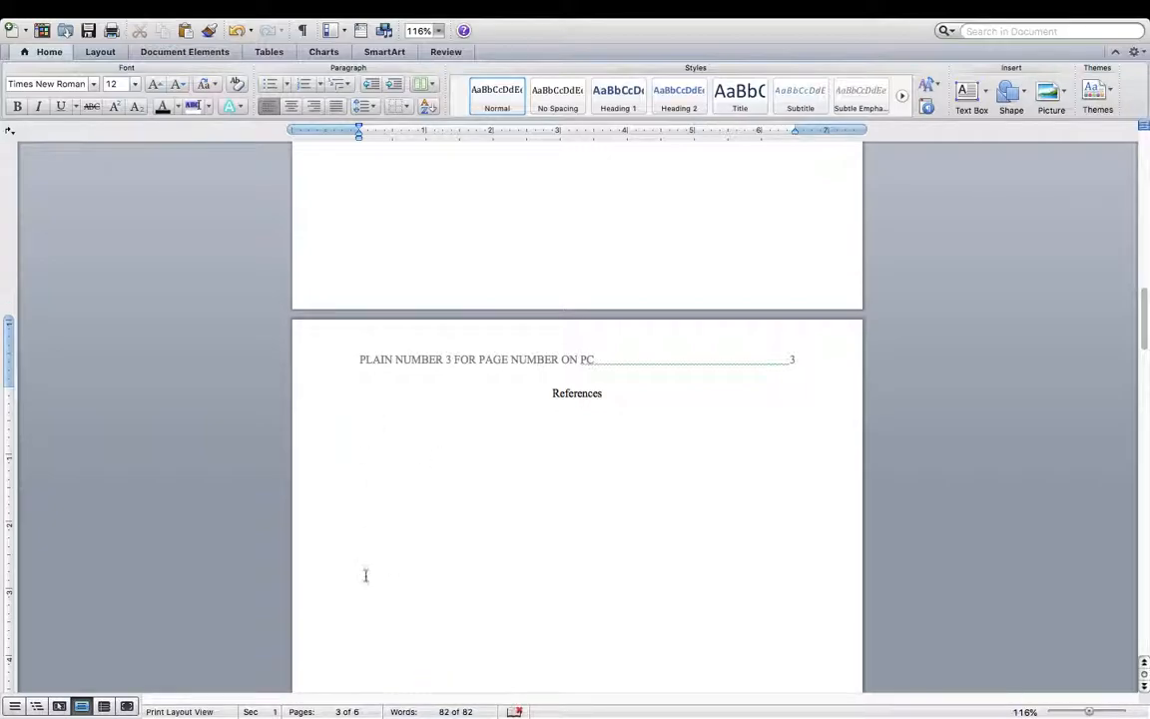
pyautogui.scroll(3, 539, 530)
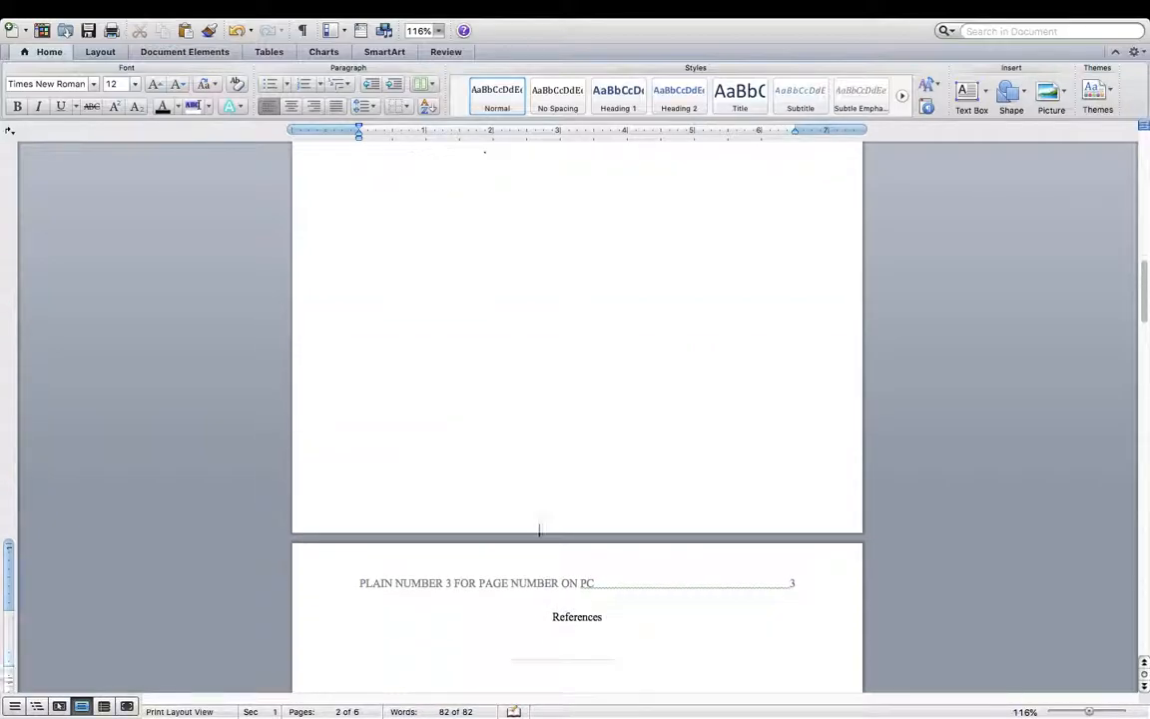
pyautogui.scroll(-3, 540, 531)
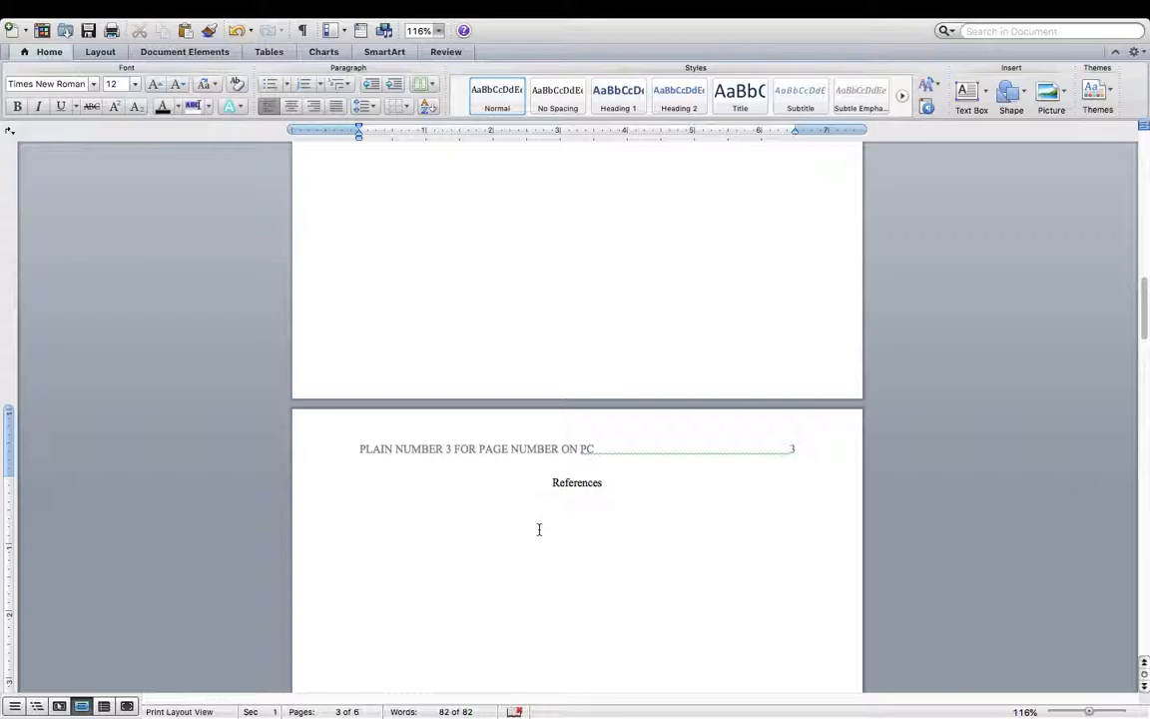
pyautogui.scroll(15, 539, 529)
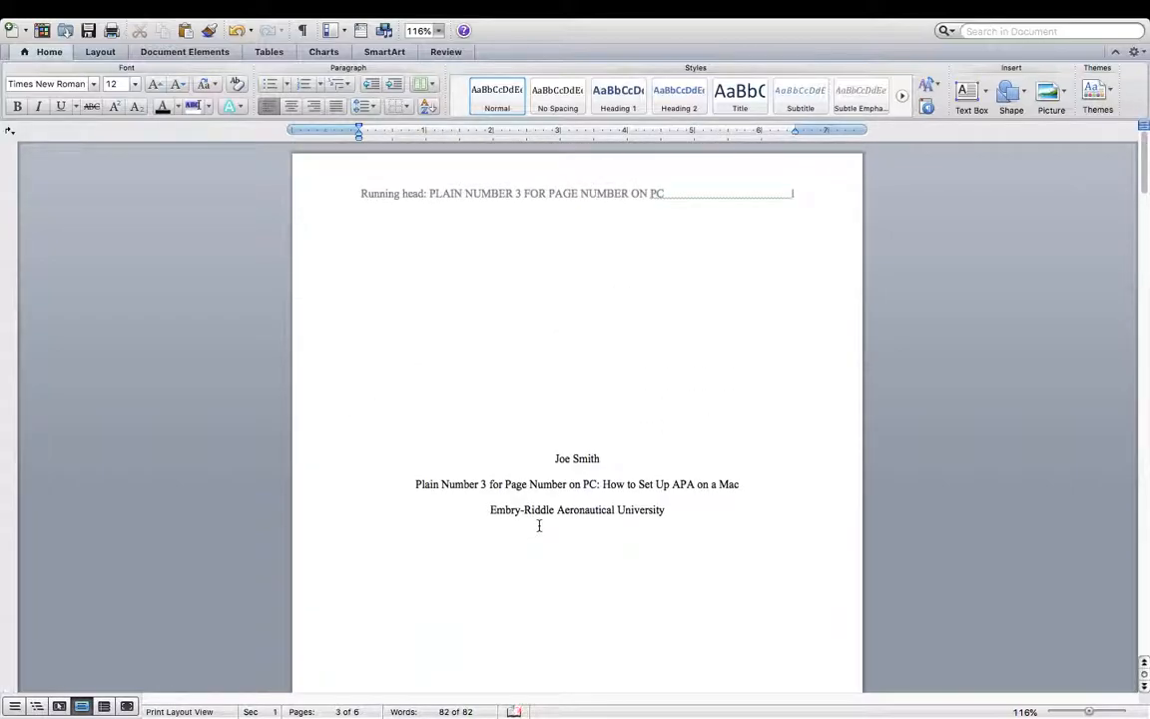